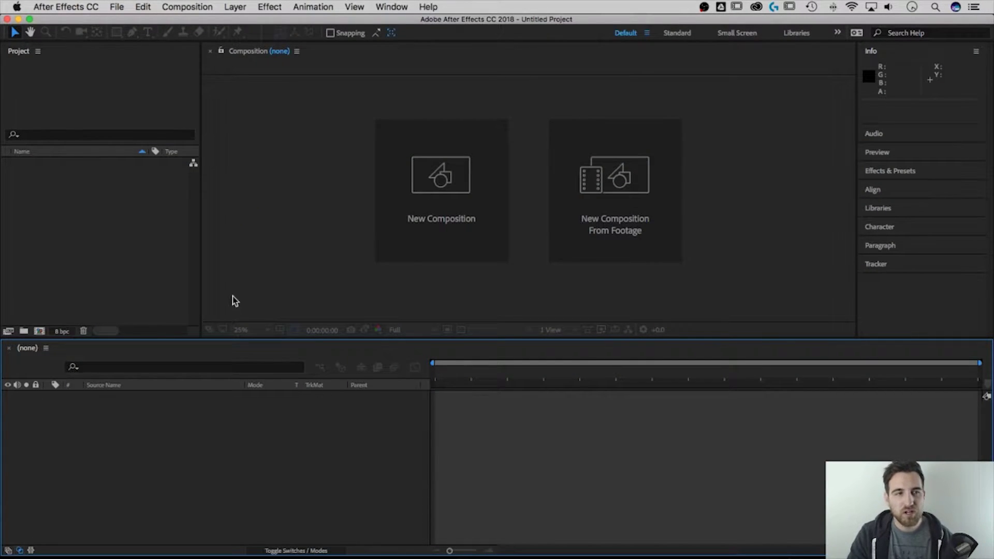
- Open the File menu and dismiss it without choosing a command
left_click(118, 8)
mouse_move(124, 21)
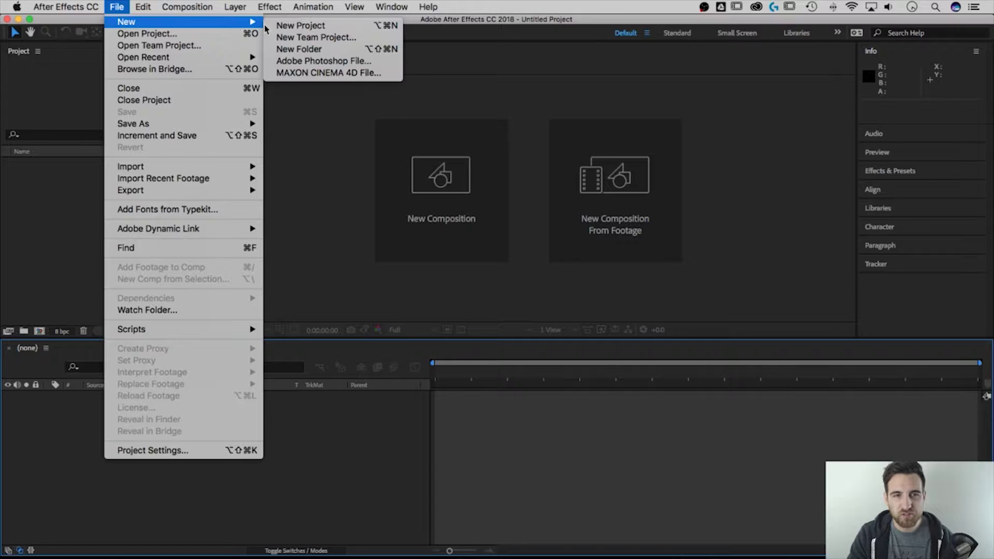
left_click(305, 232)
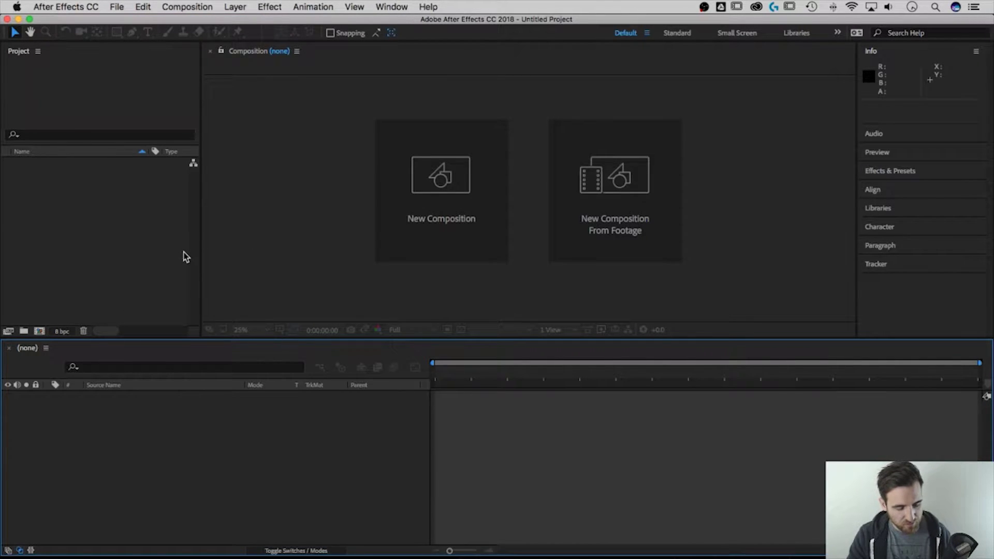
- Save the project as 'Animated Snowman' in Tutorial Recording > recd > AE
key("super+s")
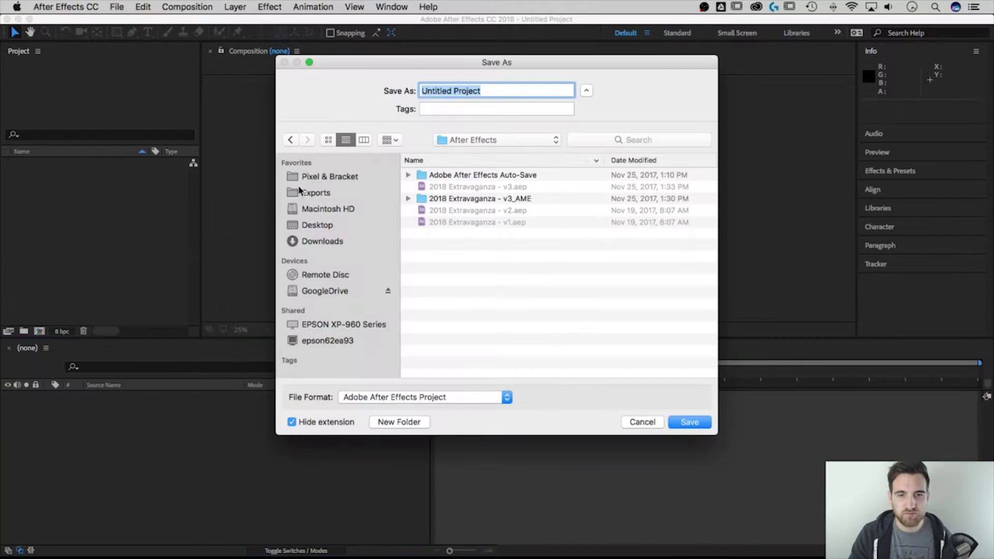
left_click(510, 139)
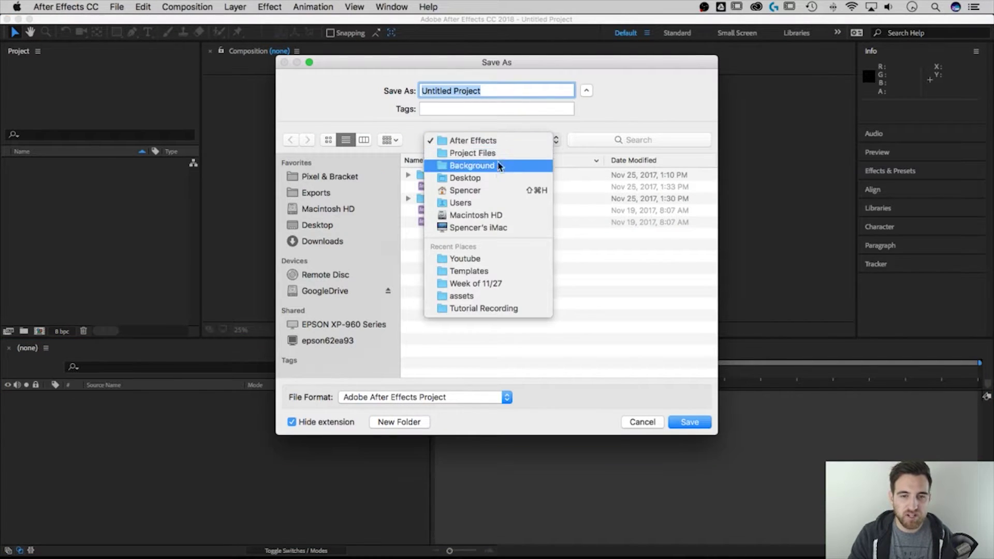
left_click(440, 308)
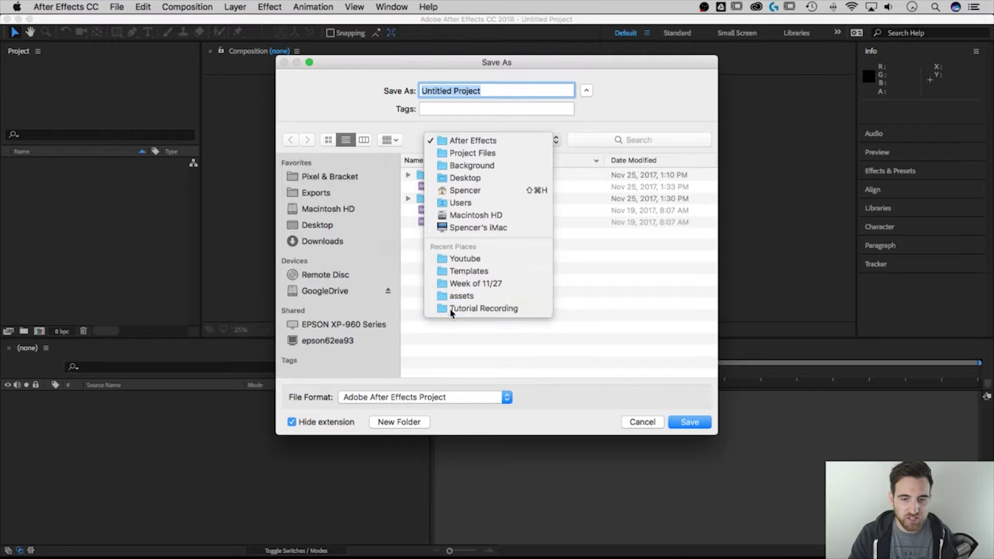
double_click(443, 175)
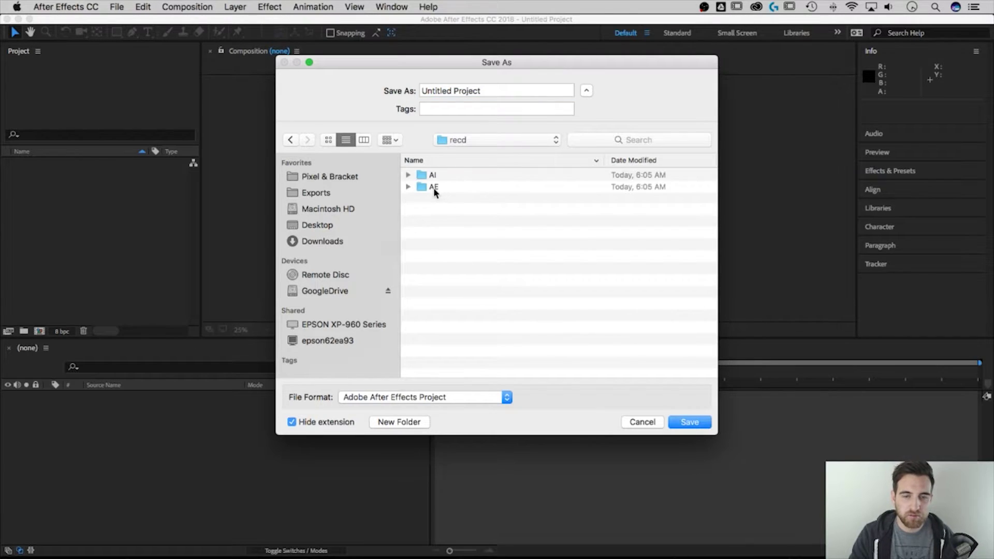
left_click(409, 175)
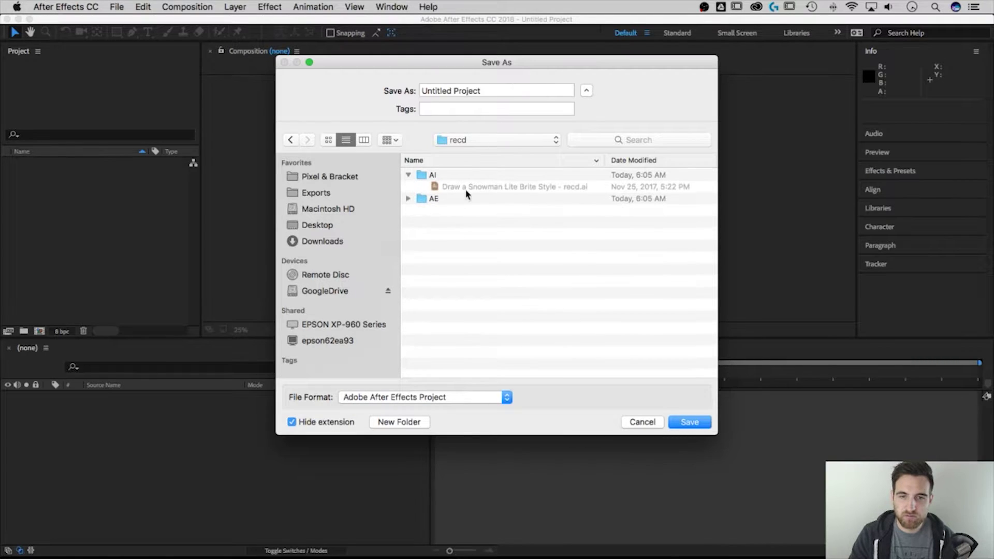
double_click(429, 199)
triple_click(496, 91)
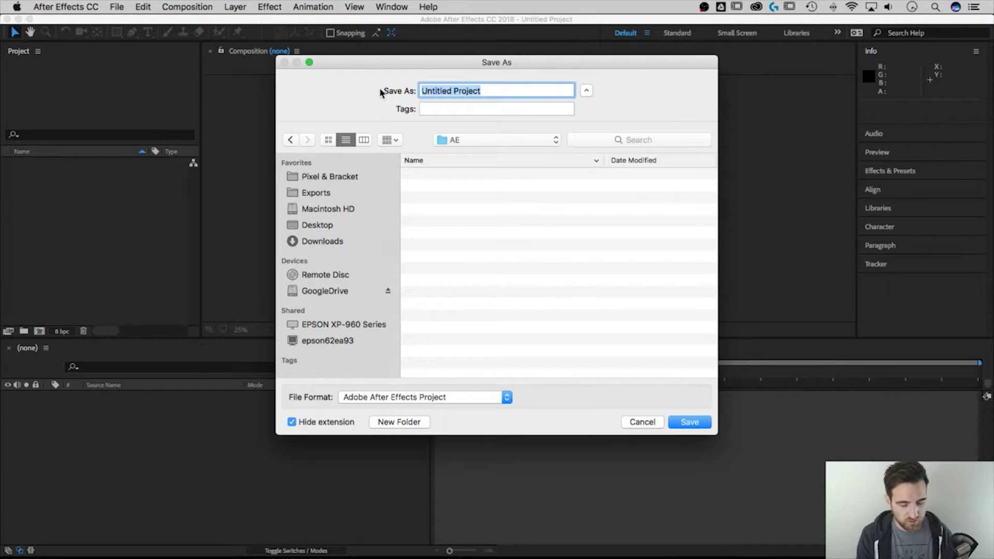
type("Animated Sno")
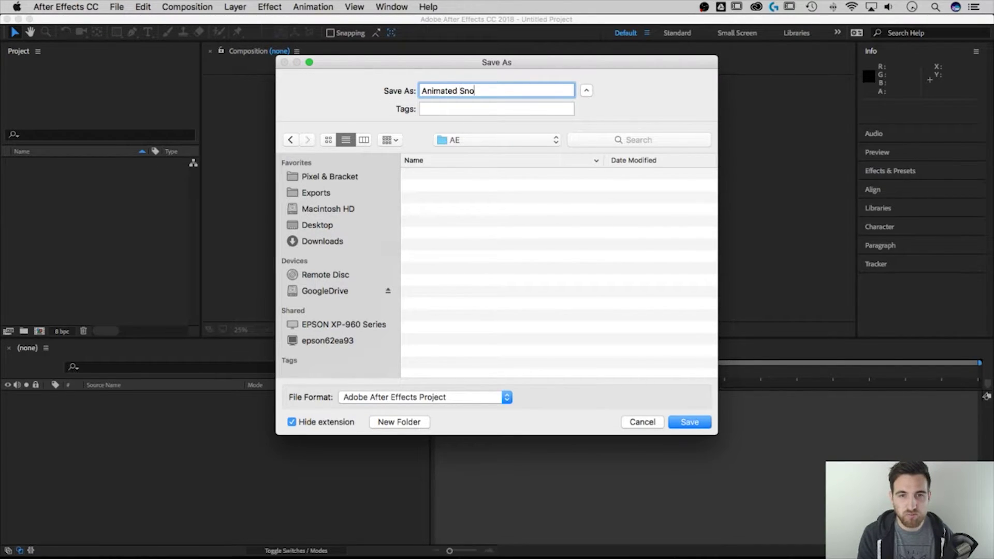
type("wman")
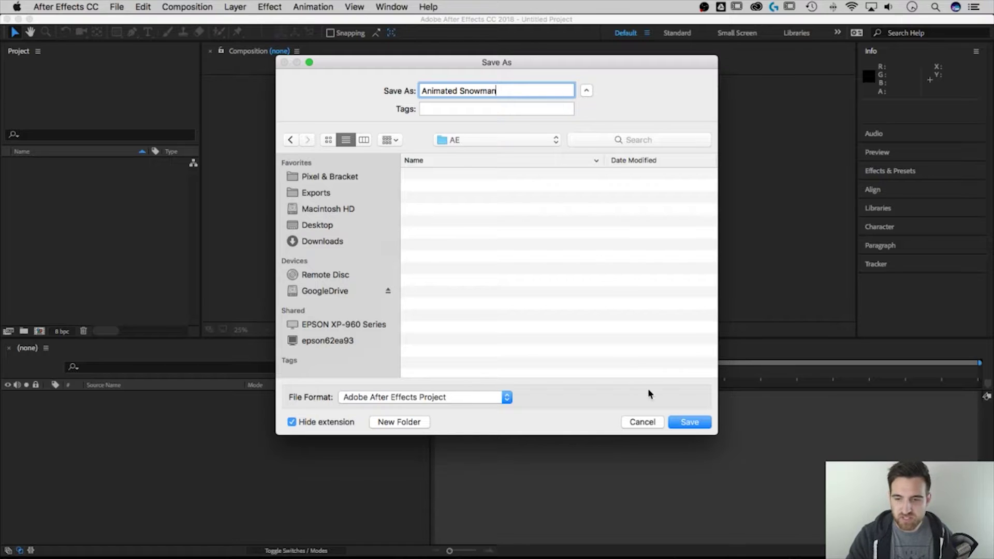
left_click(688, 422)
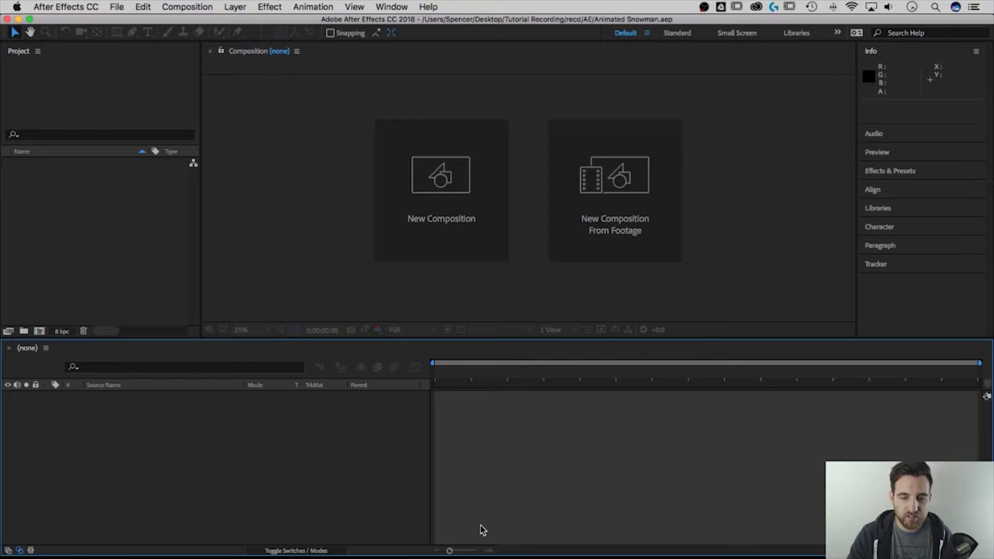
- Switch to the Illustrator snowman document and select its Frame and BG layers
left_click(679, 532)
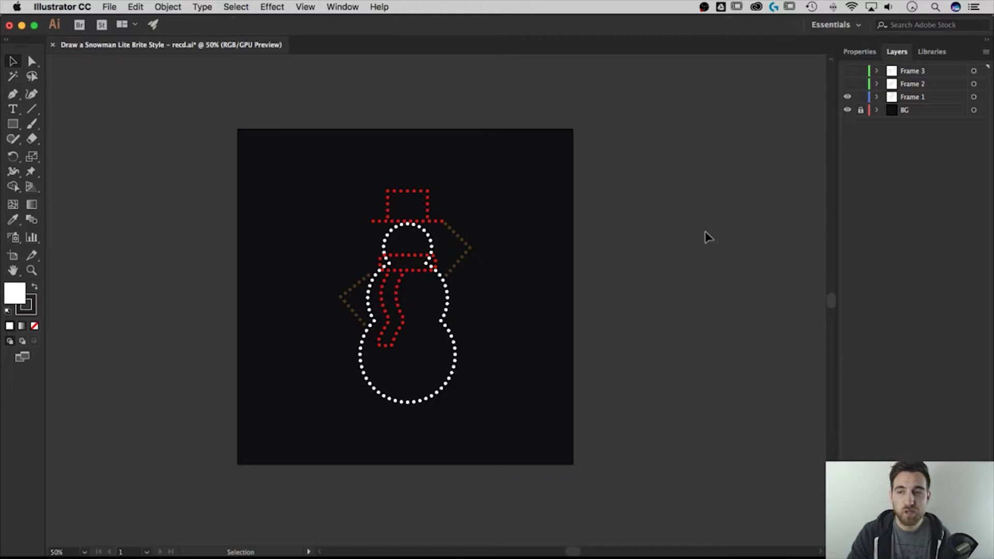
left_click(870, 53)
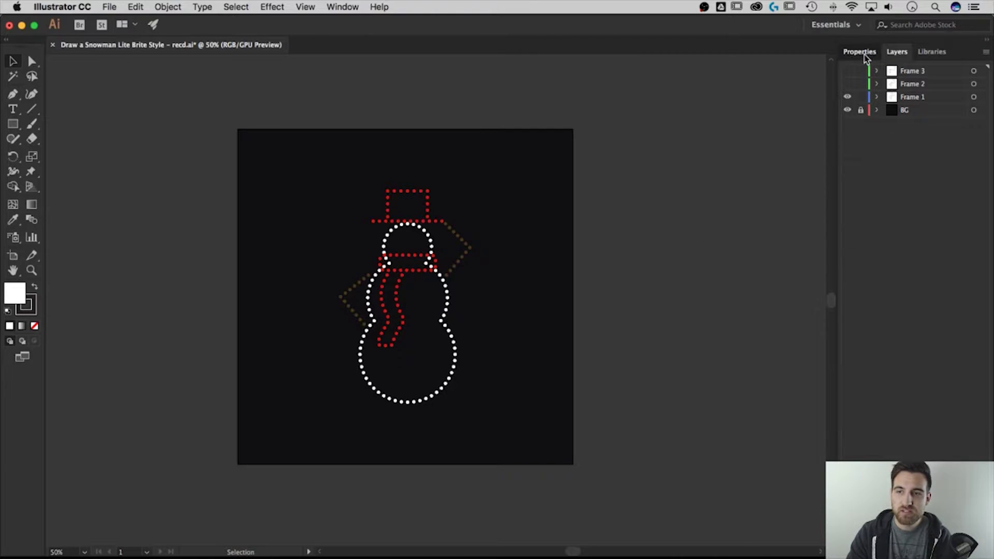
left_click(896, 54)
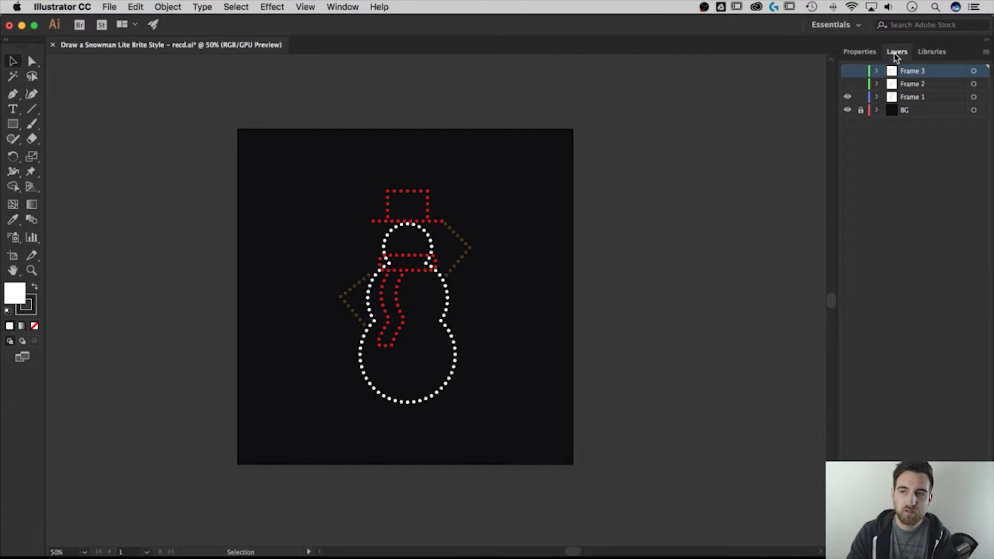
left_click(922, 97)
left_click(920, 88)
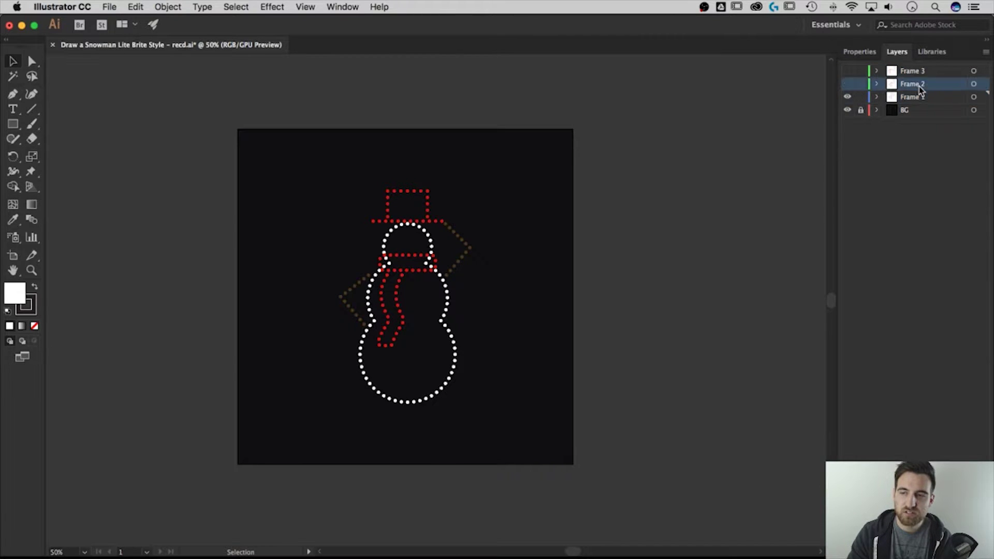
left_click(921, 73)
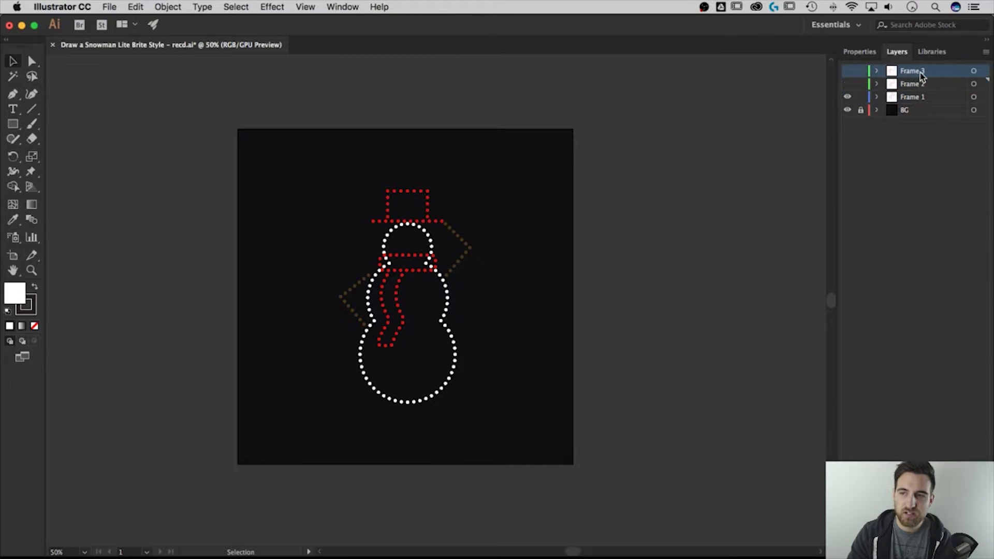
left_click(894, 111)
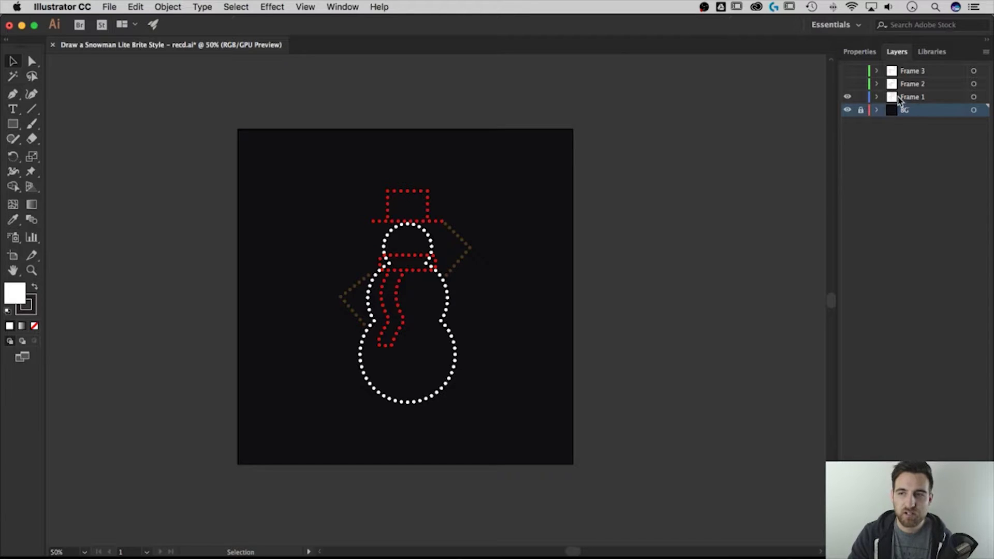
left_click(901, 99)
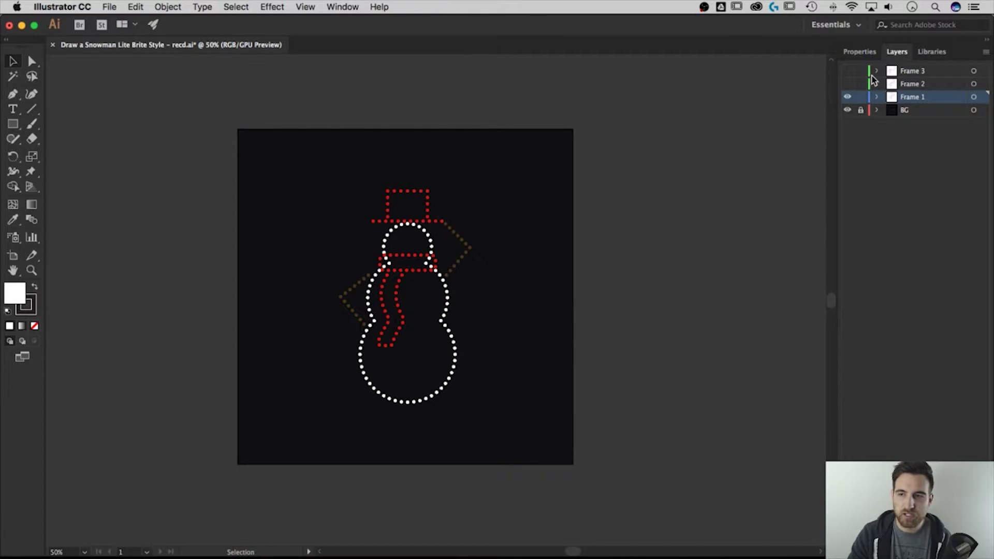
- Preview each hat-tip pose one at a time, then show Frames 1, 2 and 3 together
left_click(847, 96)
left_click(847, 84)
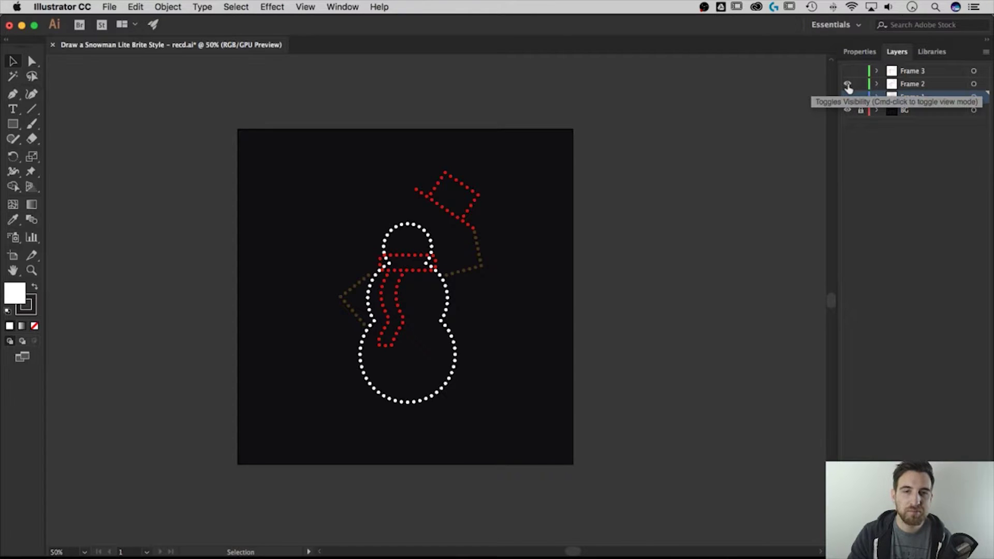
left_click(848, 84)
left_click(848, 72)
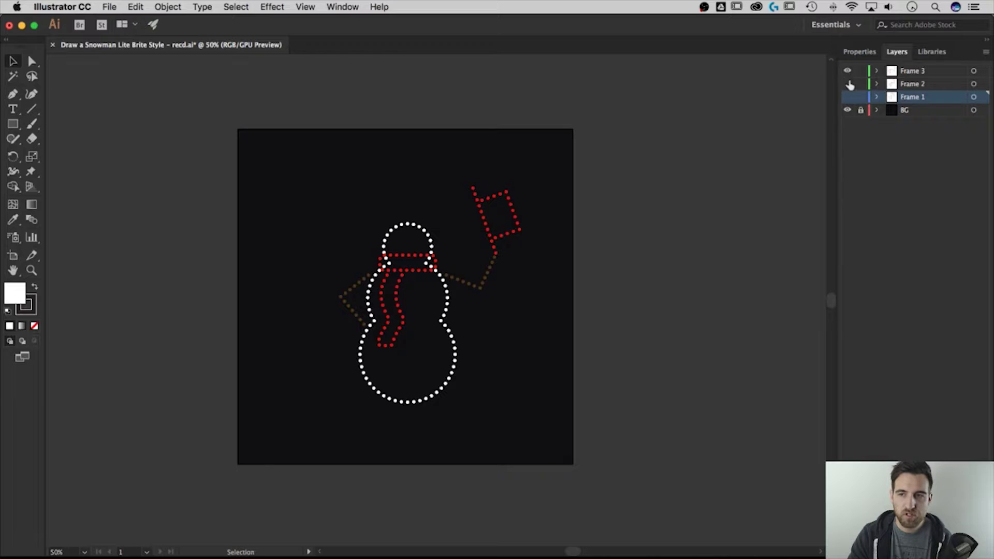
left_click(848, 97)
left_click(847, 84)
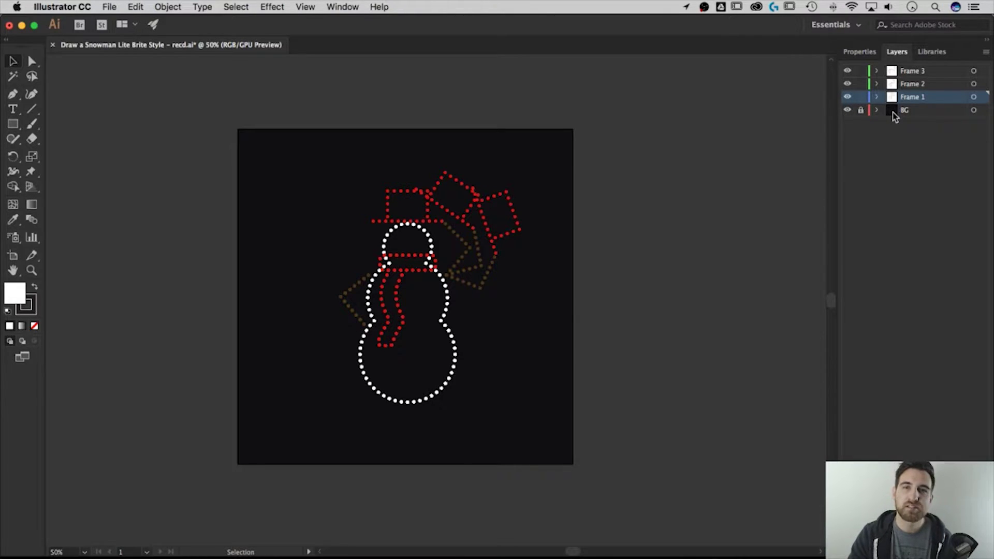
- Hide the BG layer and save over Draw a Snowman Lite Brite Style - recd.ai in recd > AI
left_click(847, 110)
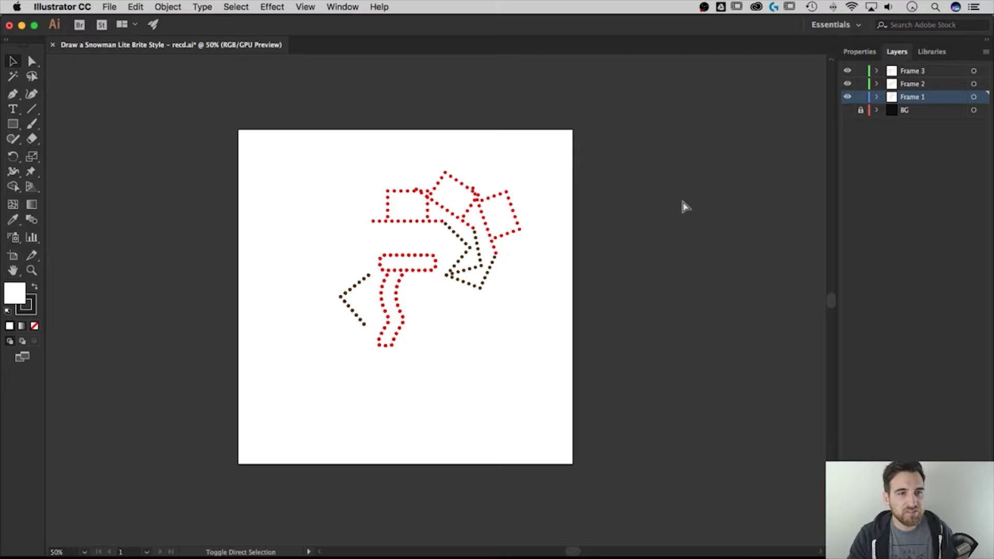
key("super+shift+s")
left_click(454, 103)
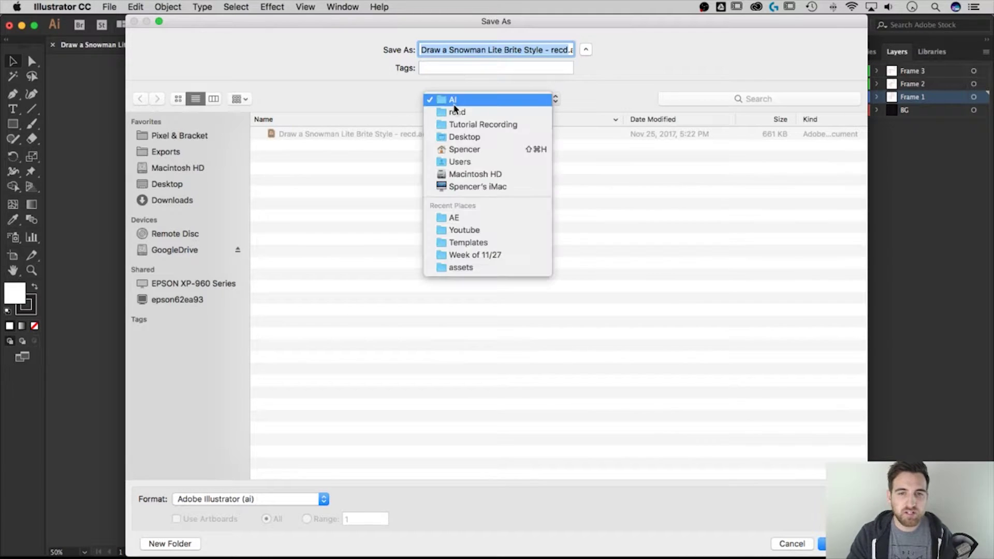
left_click(452, 111)
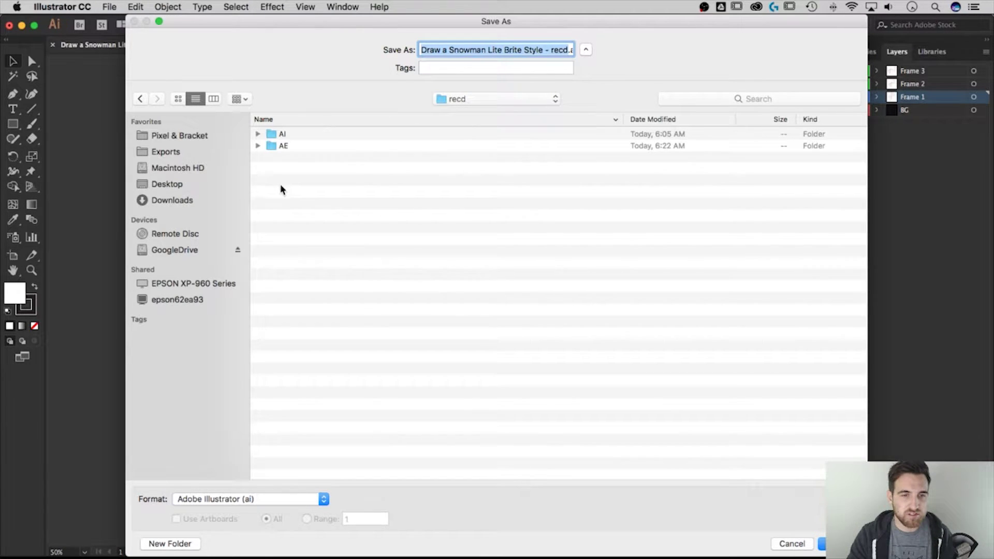
left_click(284, 134)
left_click(284, 147)
double_click(284, 134)
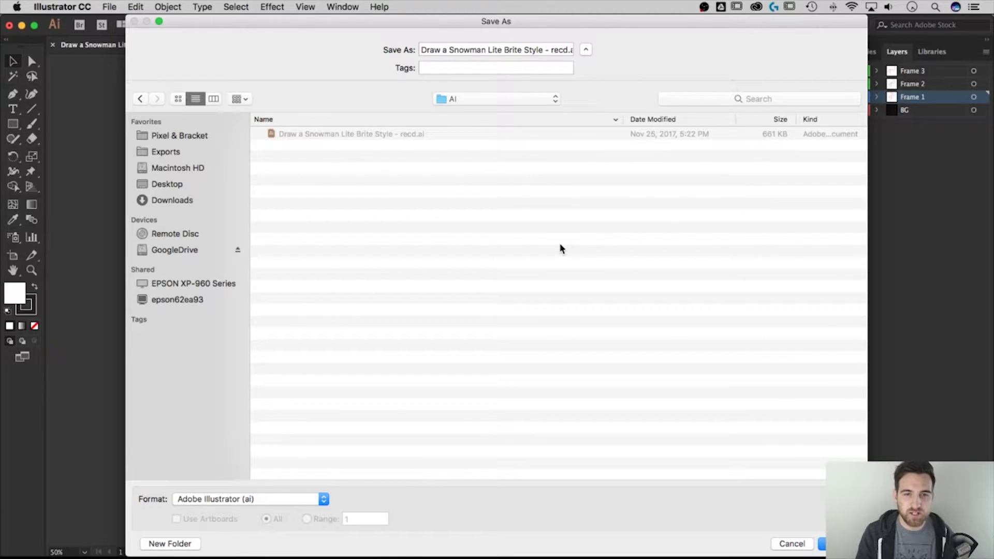
key("Return")
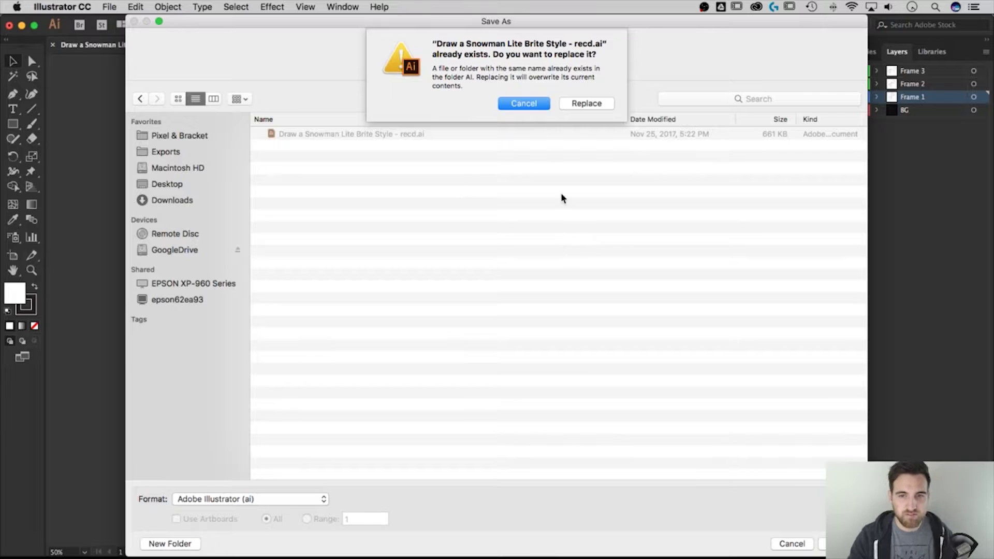
left_click(591, 106)
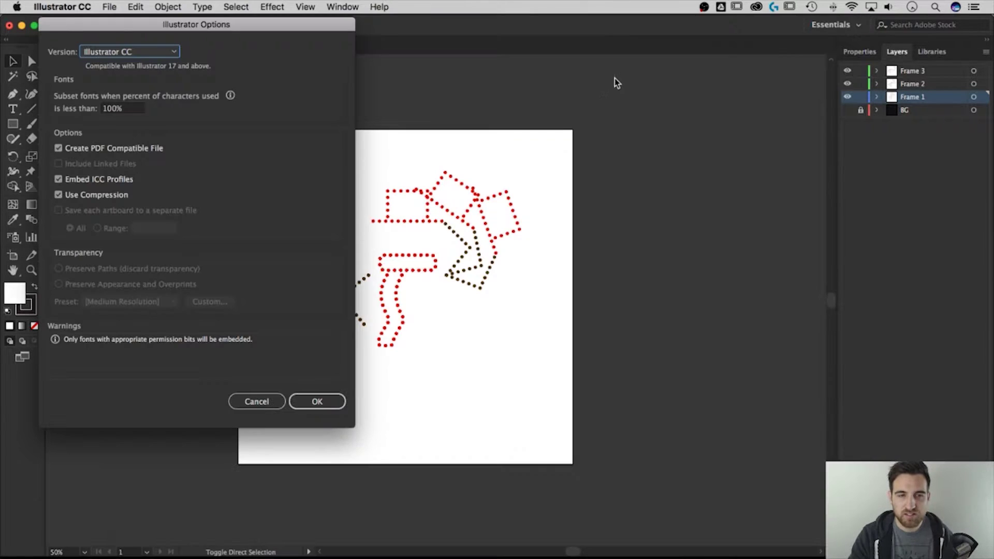
left_click(321, 400)
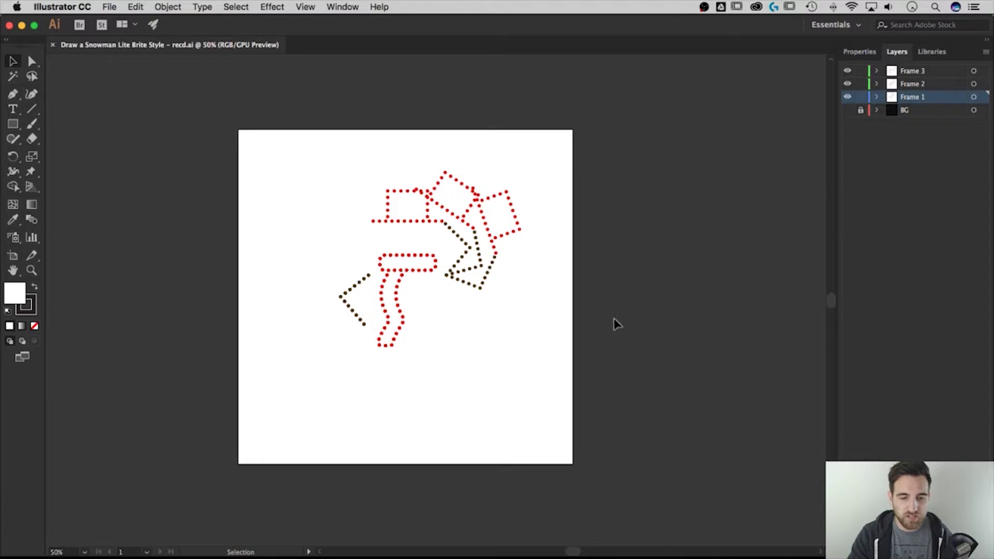
- Switch back to After Effects with the Project panel active
mouse_move(474, 555)
left_click(629, 549)
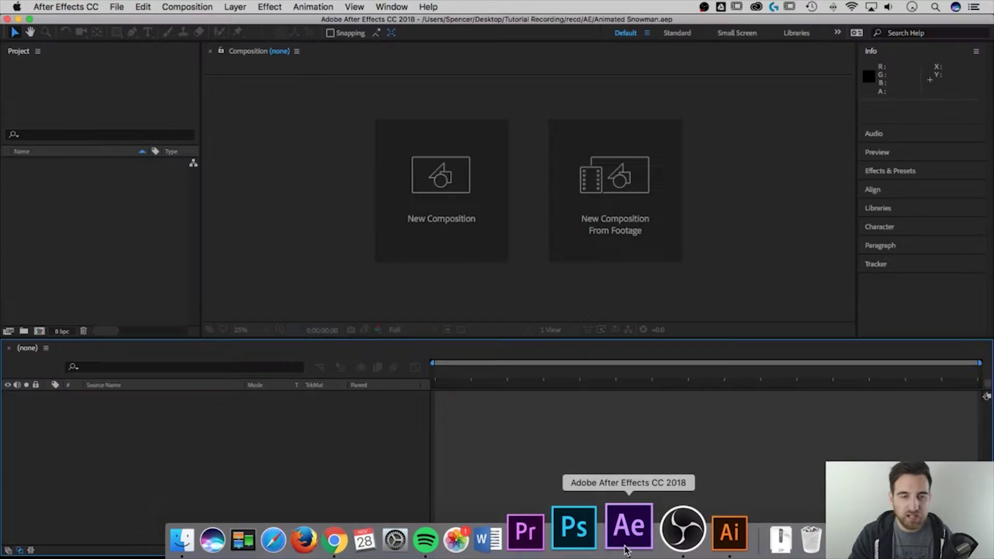
left_click(123, 211)
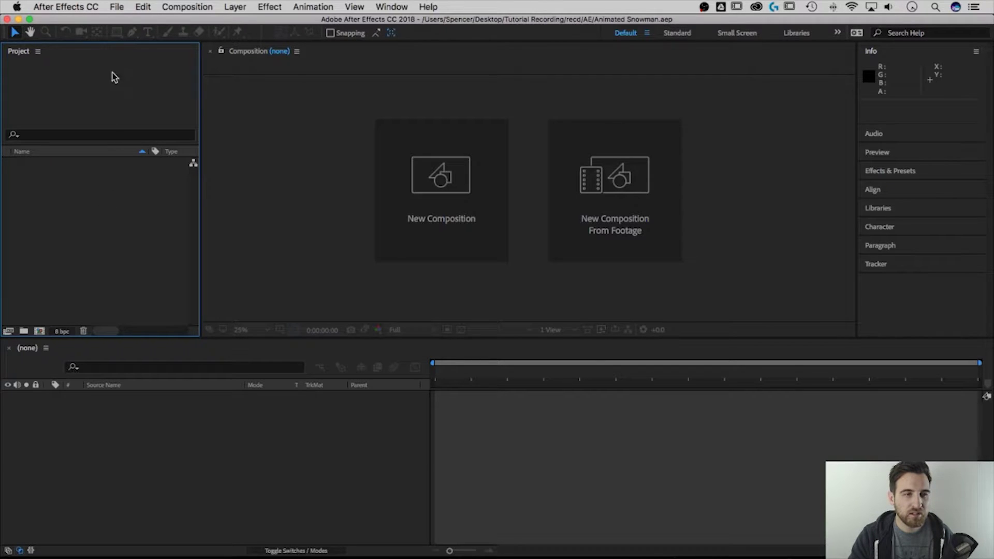
- Import Draw a Snowman Lite Brite Style - recd.ai from the AI folder as a Composition
left_click(113, 6)
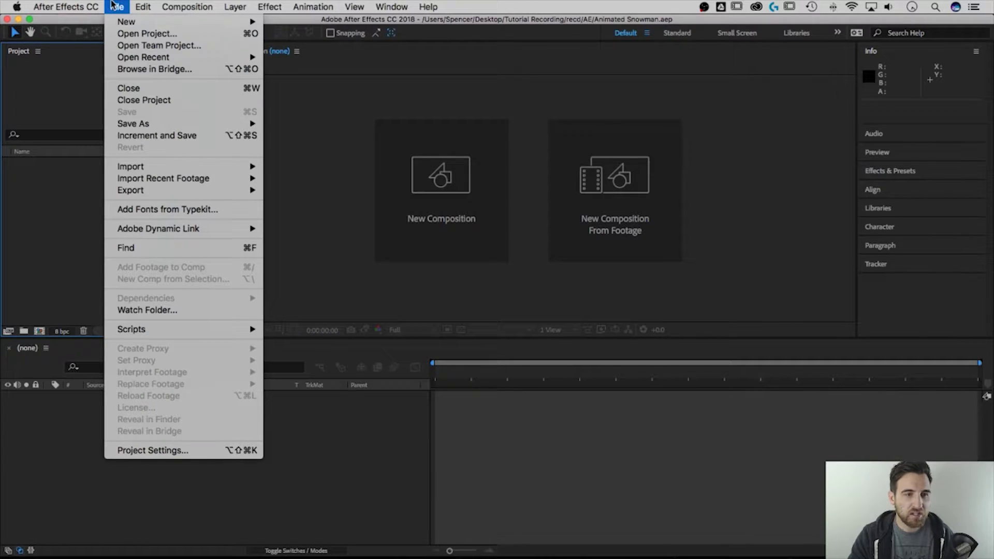
mouse_move(189, 167)
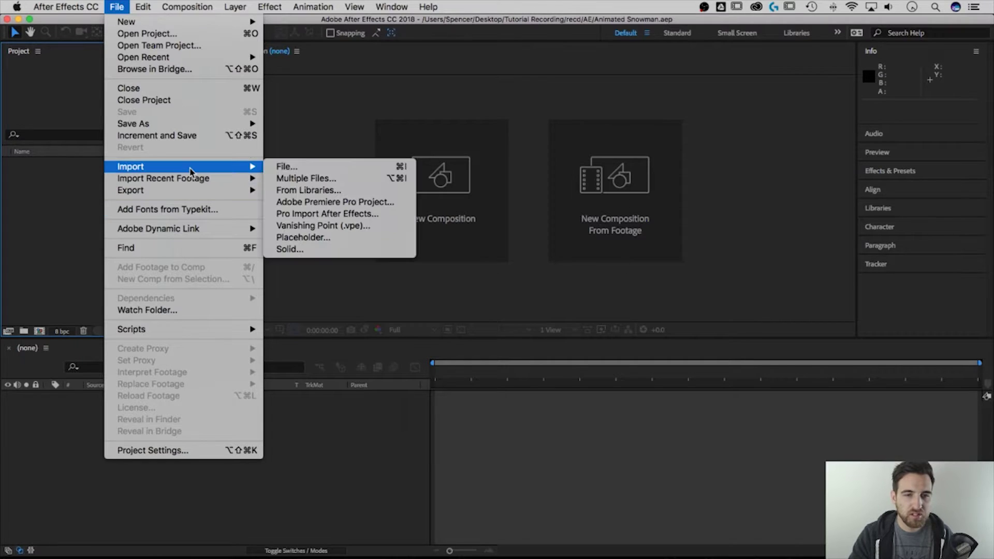
left_click(282, 167)
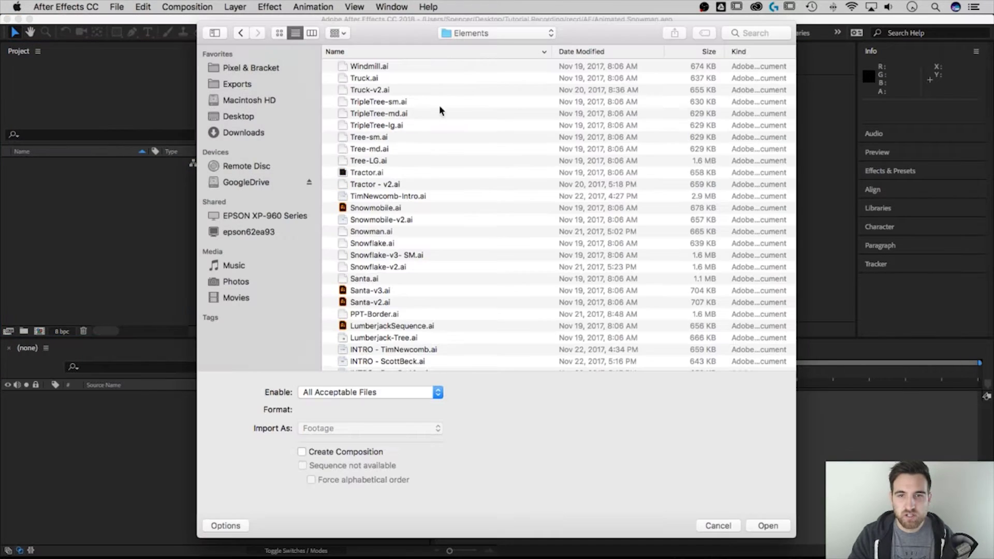
left_click(533, 36)
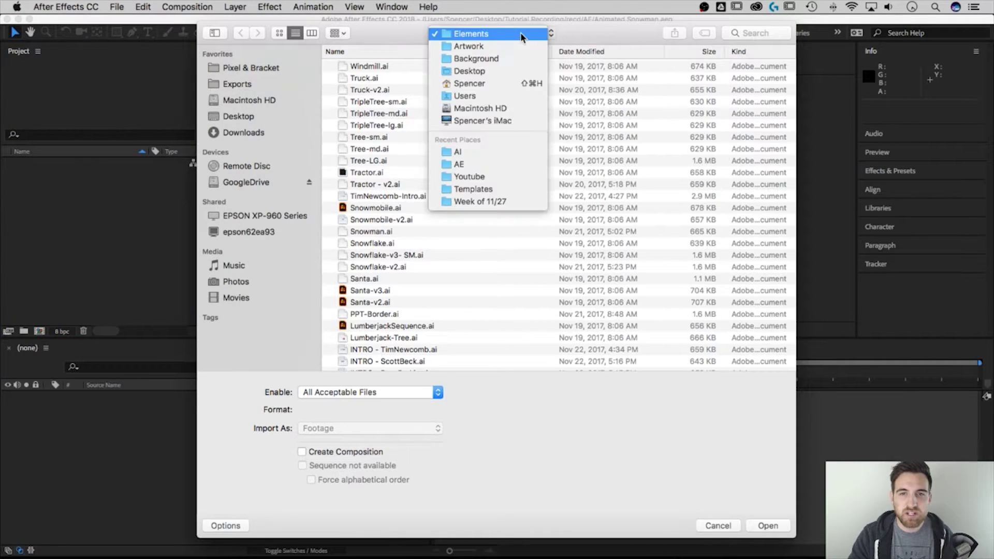
left_click(470, 150)
left_click_drag(604, 23, 592, 17)
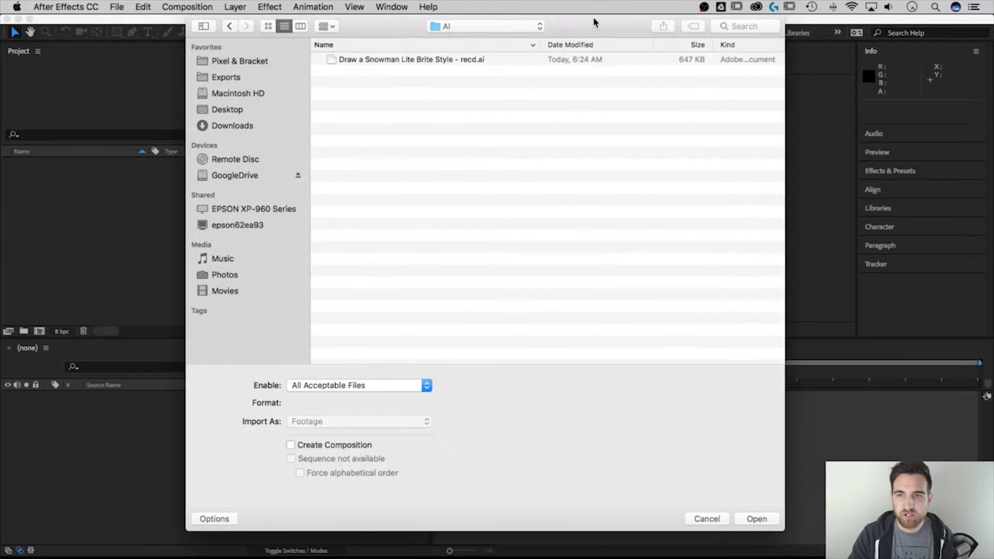
left_click_drag(783, 530, 721, 438)
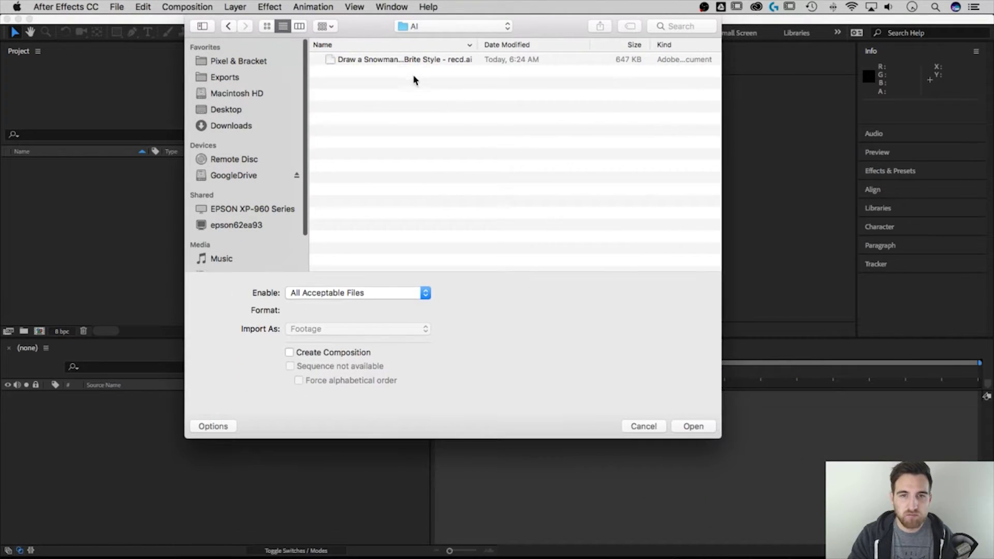
left_click(395, 60)
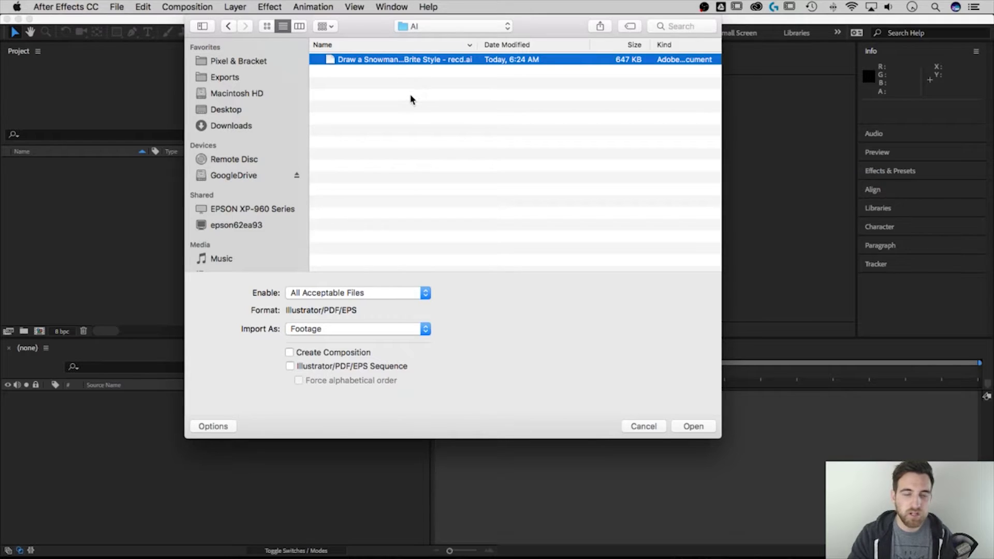
left_click(316, 332)
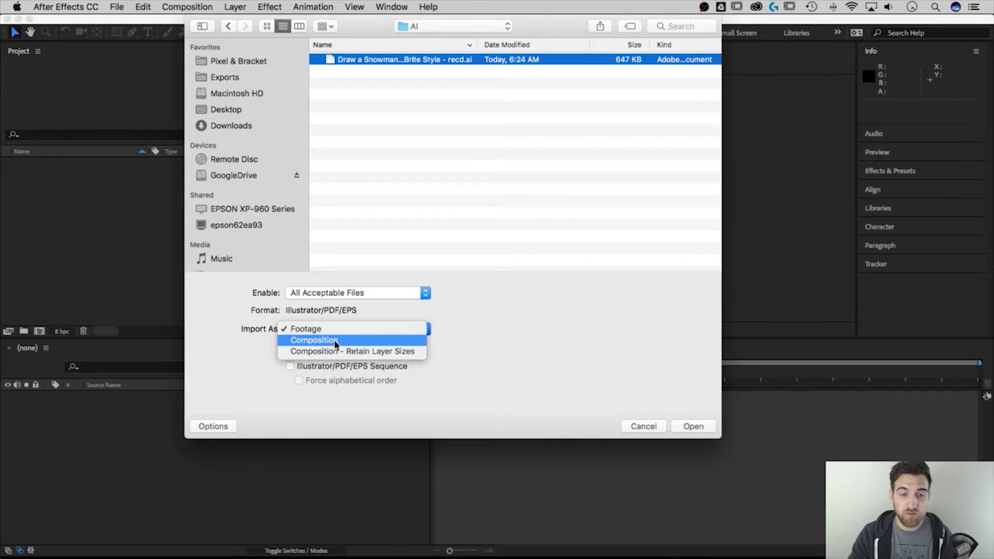
left_click(322, 341)
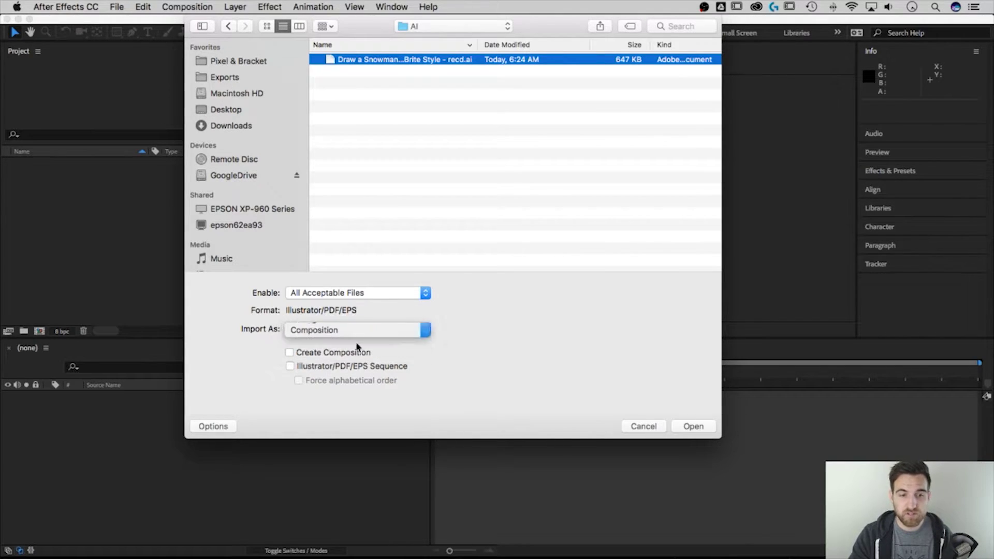
left_click(693, 426)
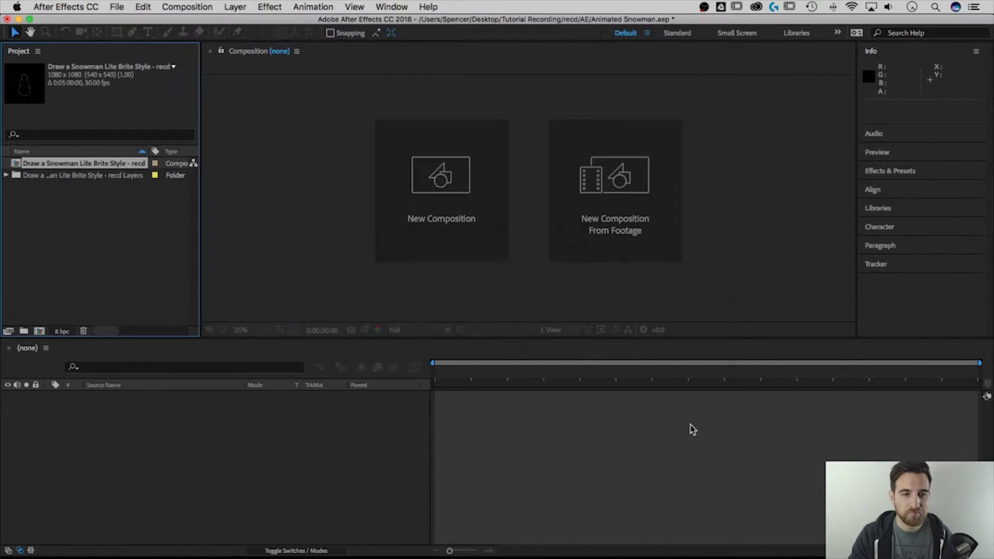
left_click(111, 213)
left_click(24, 176)
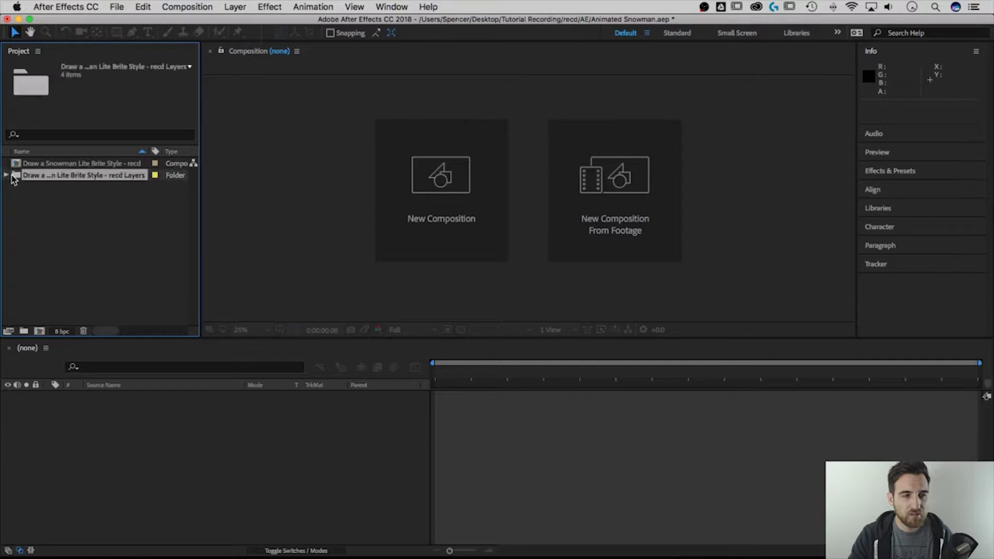
left_click(6, 176)
left_click(85, 187)
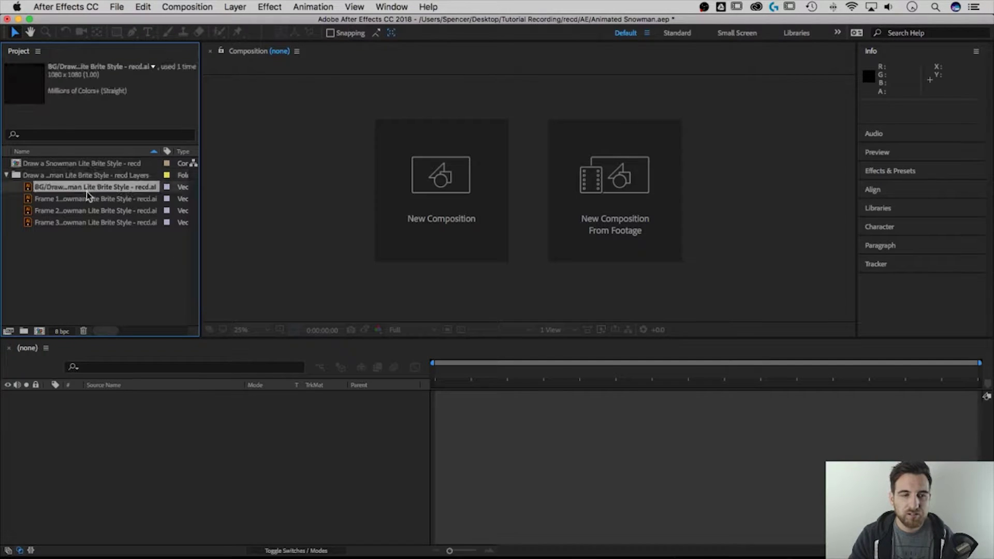
left_click(88, 199)
left_click(86, 207)
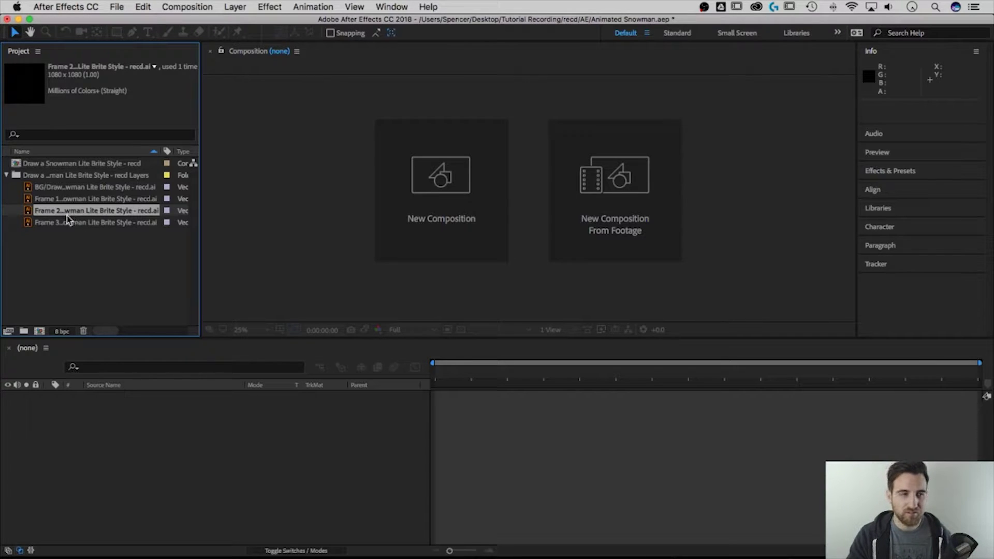
left_click(66, 222)
left_click(7, 176)
left_click(53, 176)
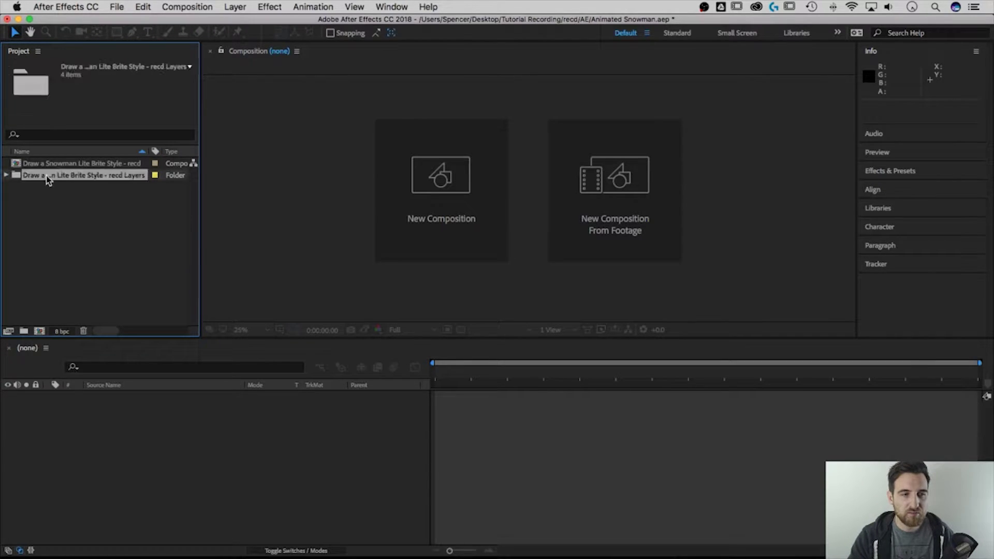
left_click(36, 164)
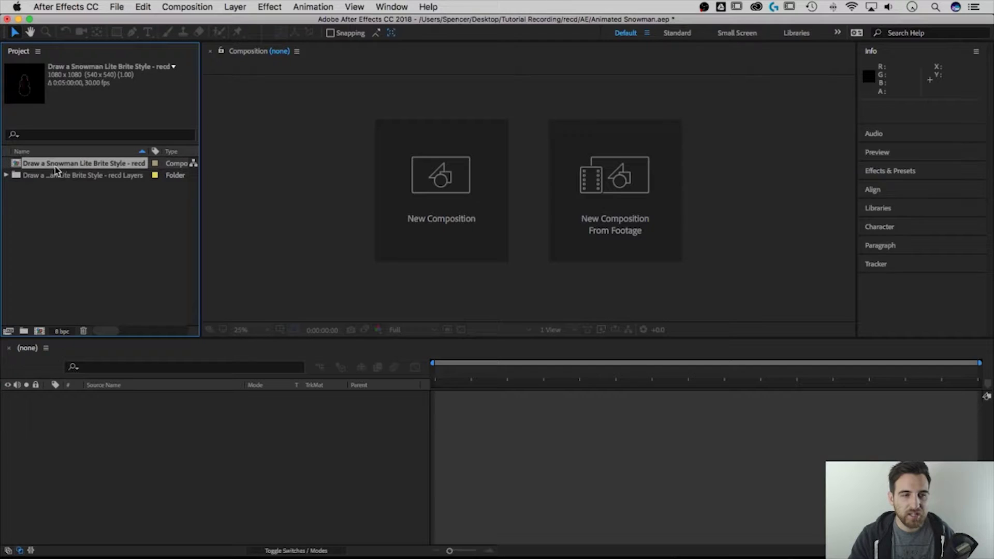
- Open the Draw a Snowman Lite Brite Style - recd composition, then select and deselect its BG layer
double_click(17, 166)
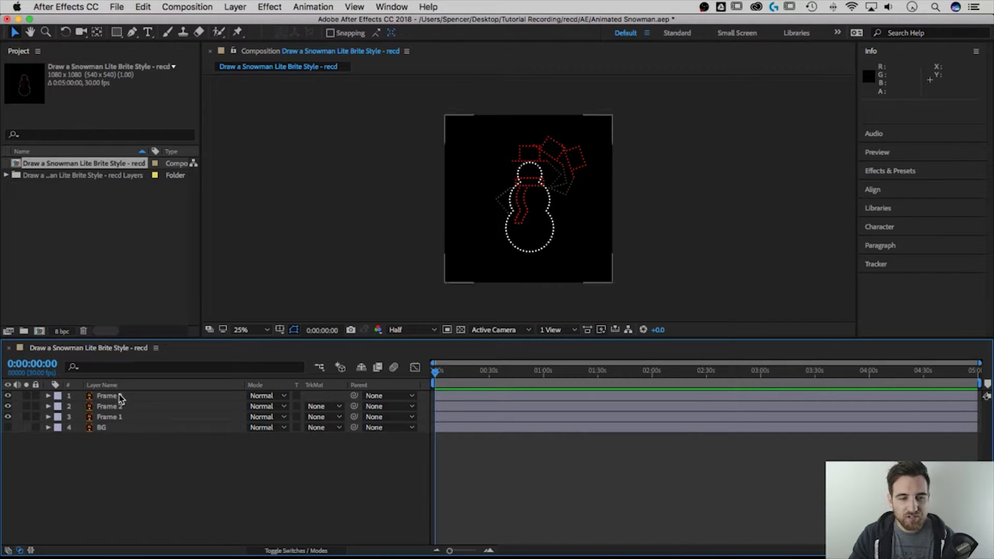
left_click(102, 428)
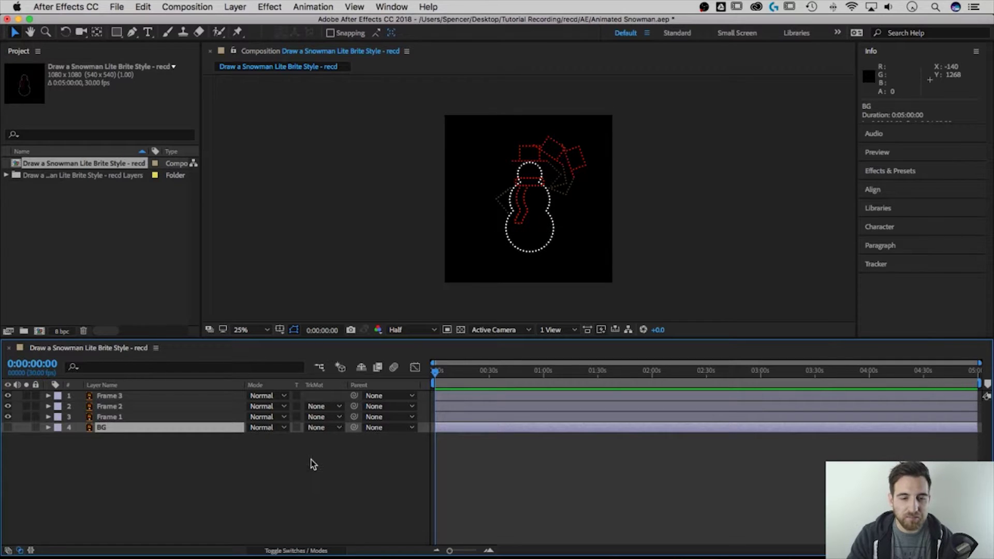
left_click(187, 470)
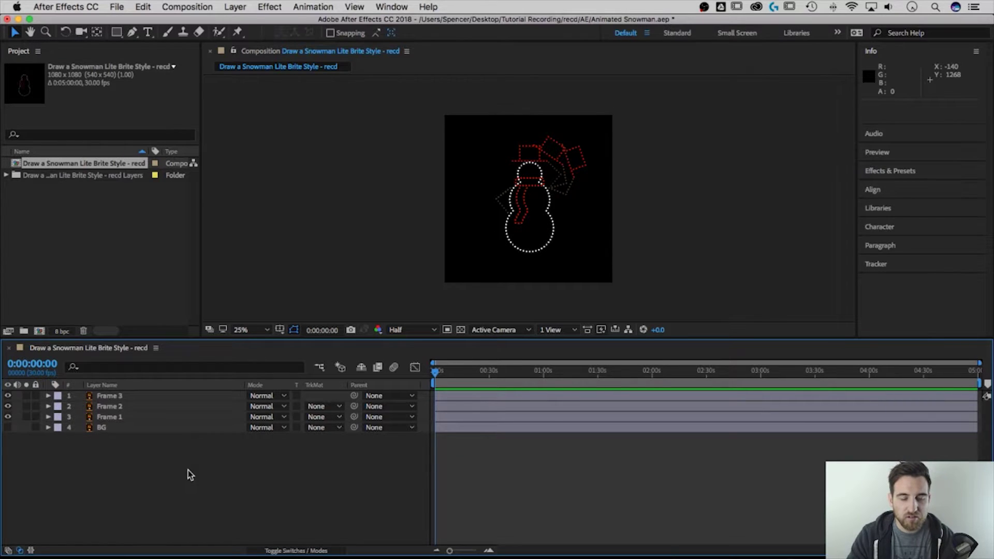
right_click(238, 455)
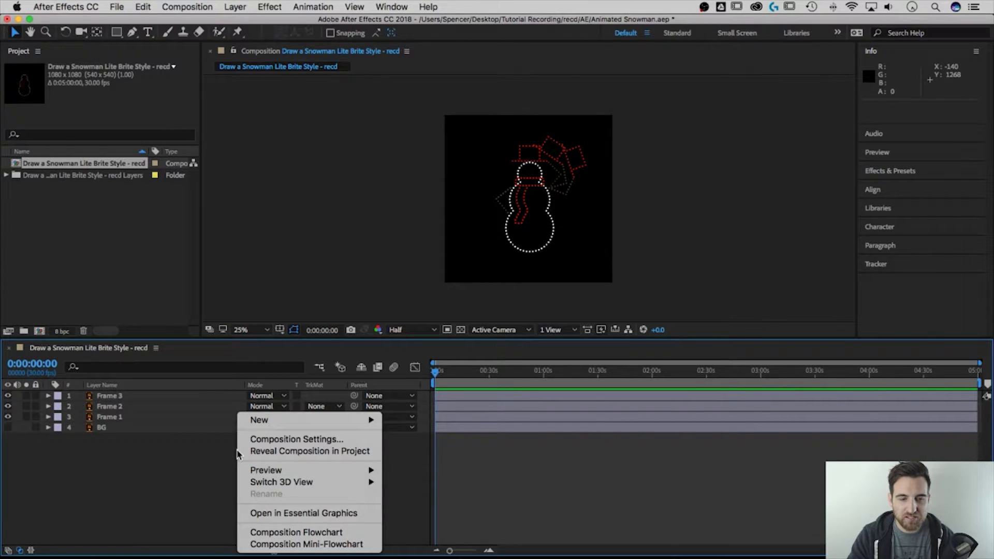
left_click(267, 439)
left_click_drag(654, 129, 541, 97)
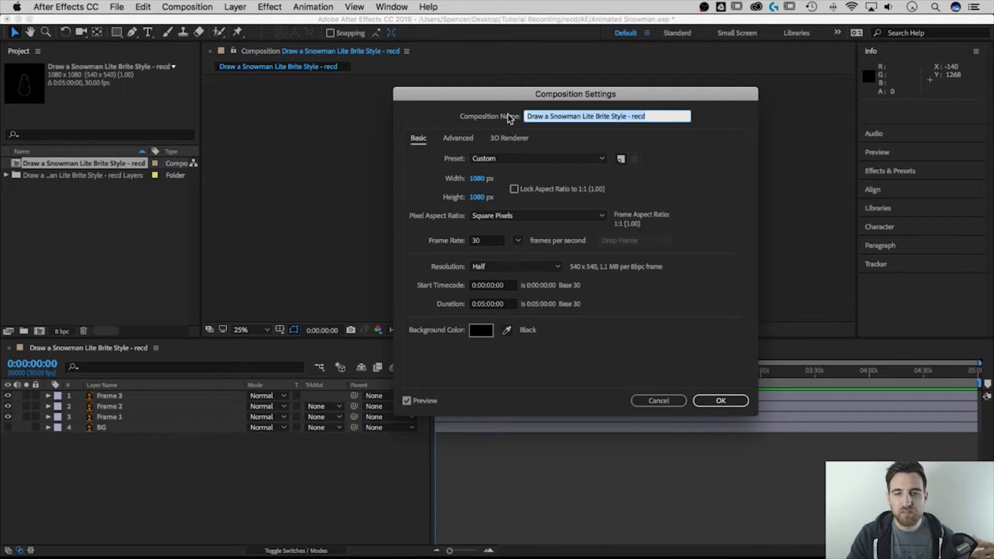
left_click_drag(485, 97, 573, 93)
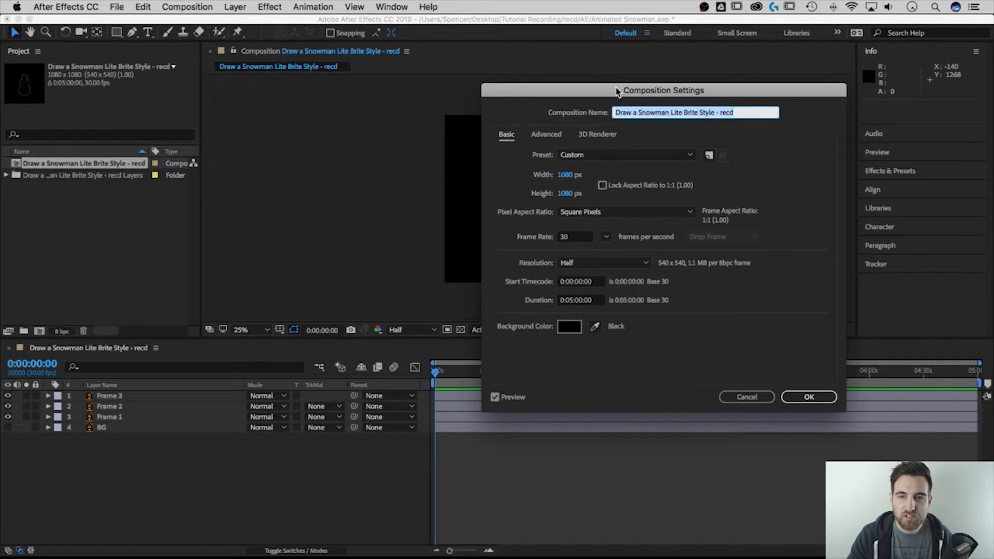
left_click_drag(614, 90, 510, 79)
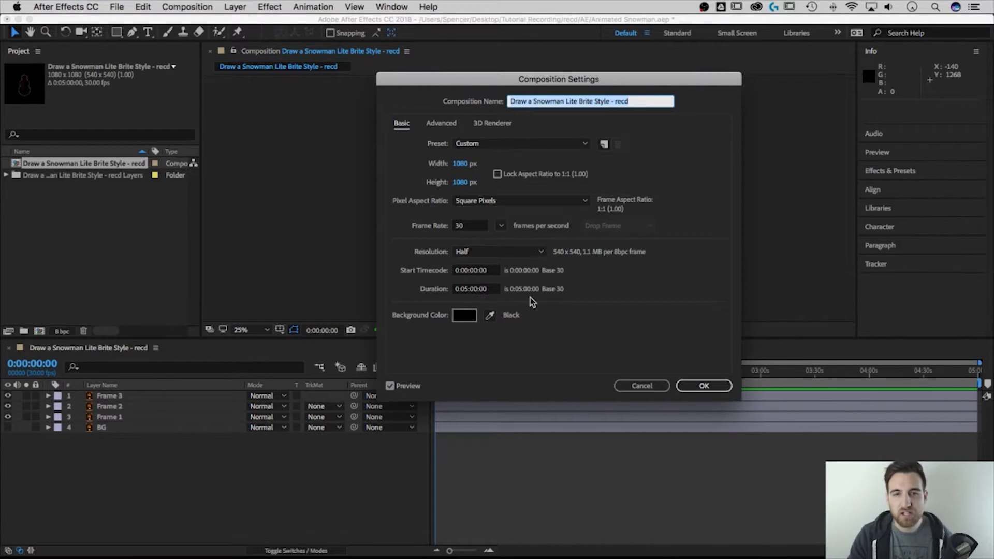
left_click(465, 316)
left_click_drag(618, 258, 573, 258)
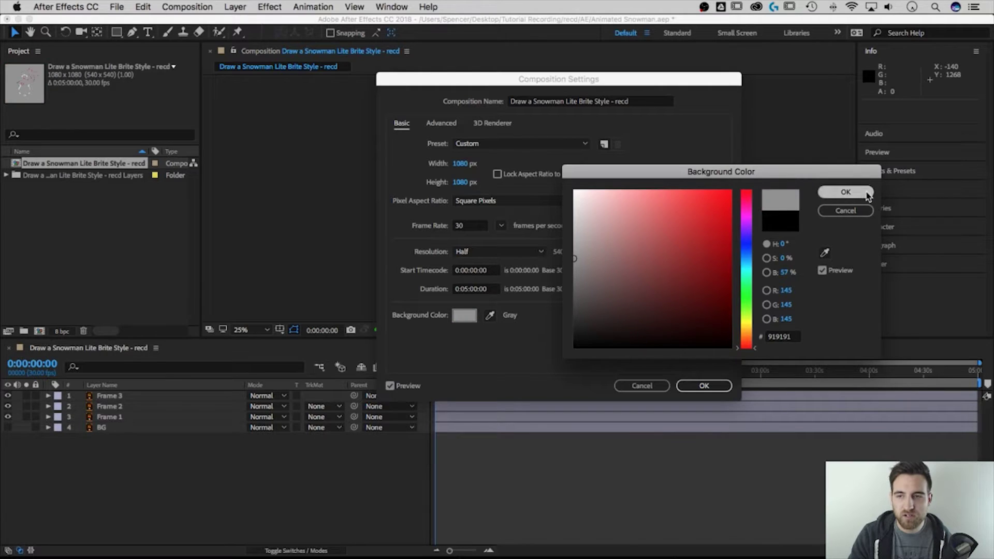
left_click(845, 191)
left_click(704, 386)
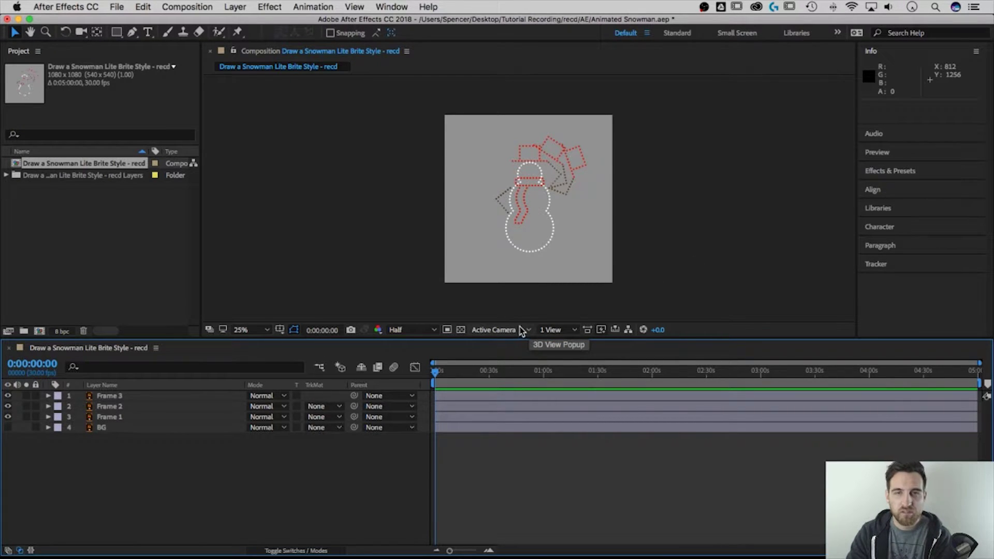
right_click(256, 471)
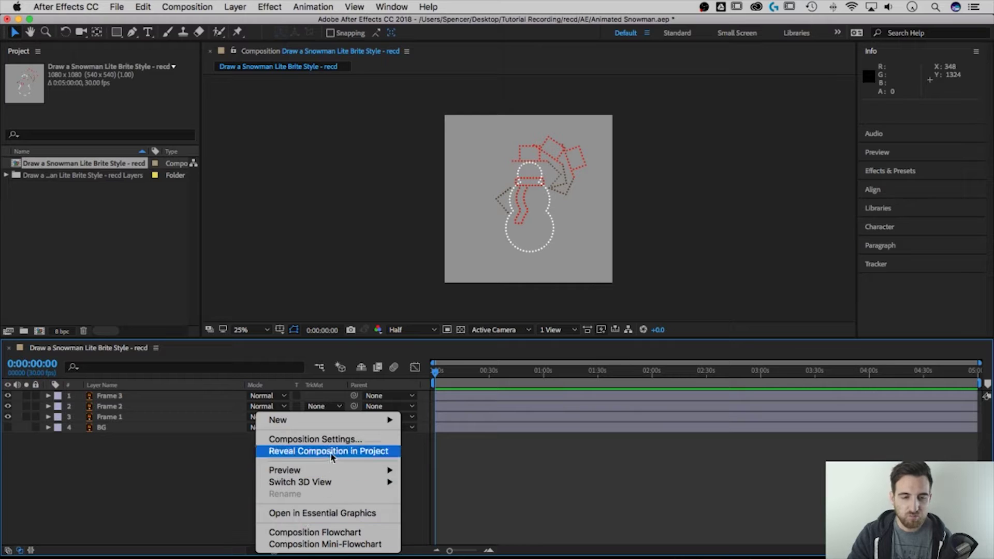
left_click(592, 275)
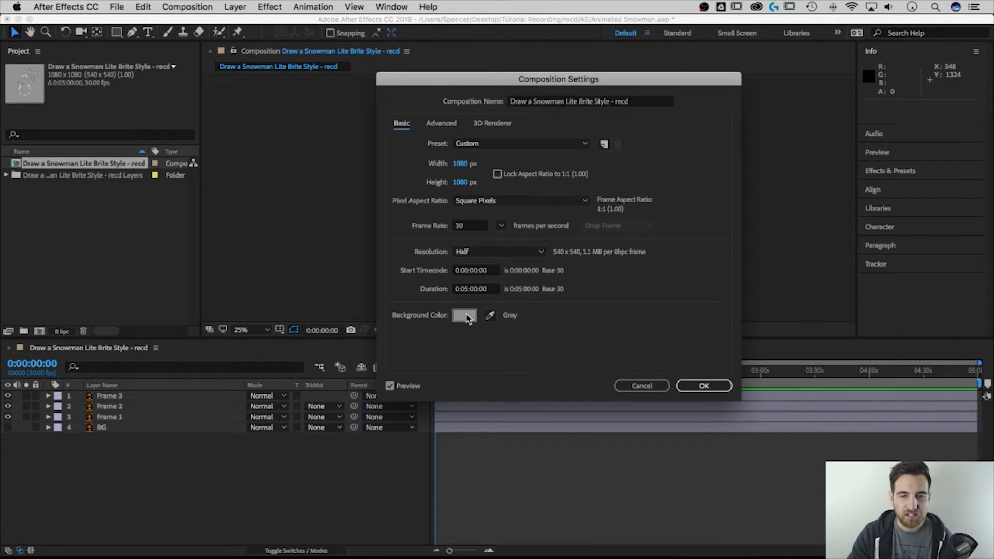
left_click(465, 315)
left_click_drag(594, 277, 541, 360)
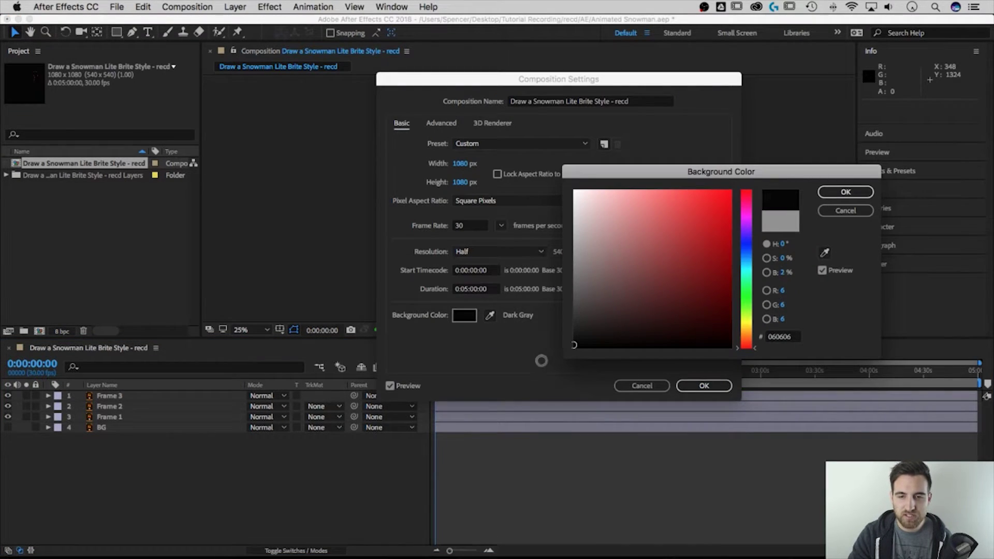
left_click(849, 193)
left_click(704, 386)
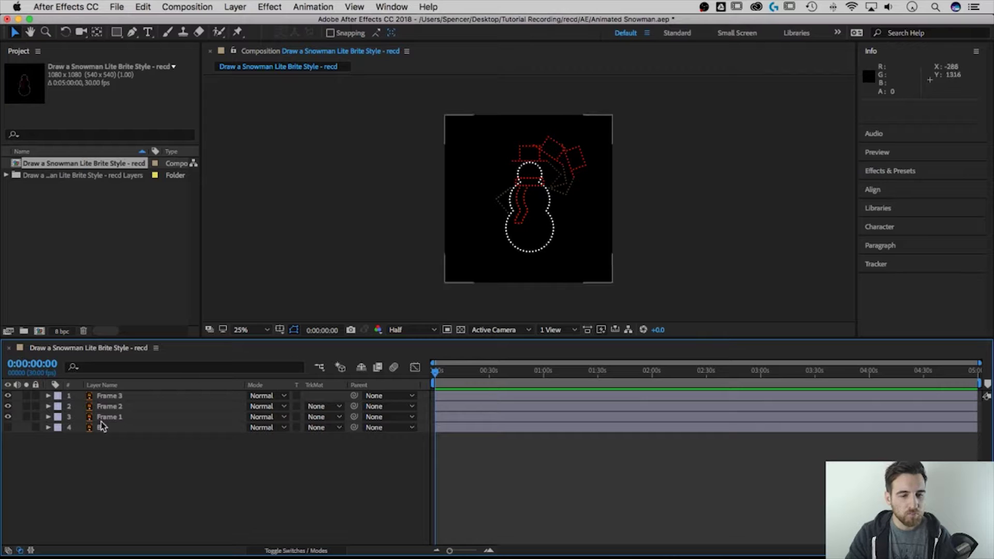
- Hide the Frame 3 and Frame 2 layers, leaving Frame 1 visible and selected
left_click(114, 417)
left_click(119, 406)
left_click(123, 397)
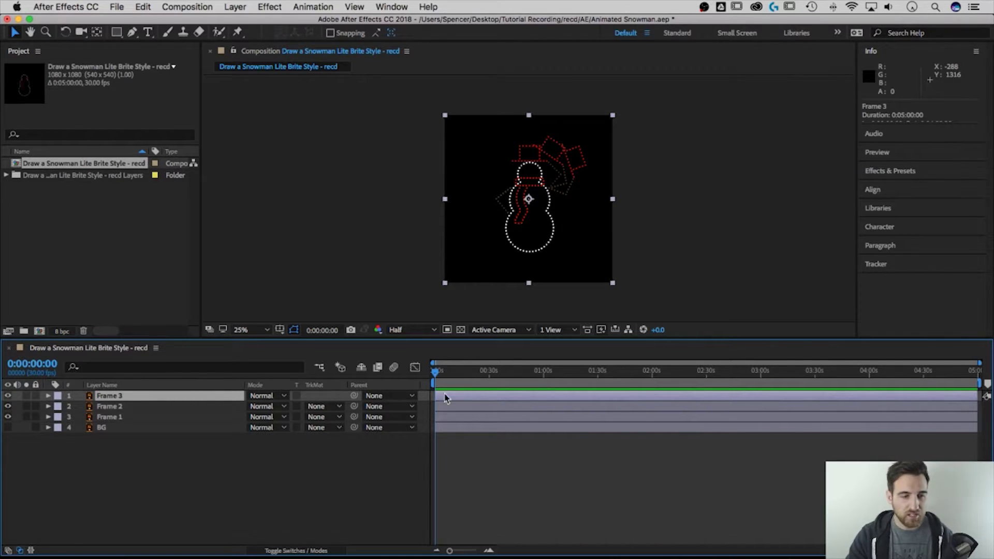
left_click(8, 396)
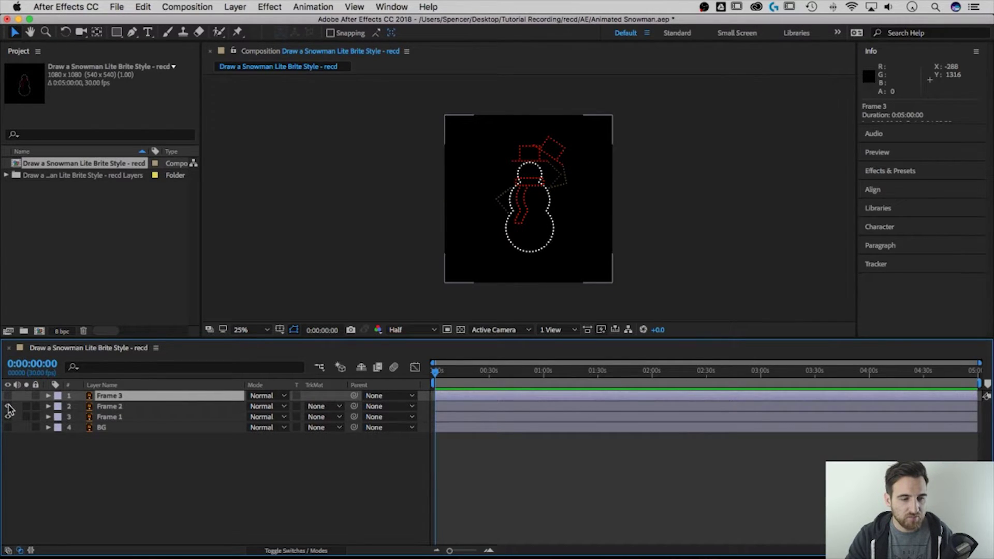
left_click(8, 406)
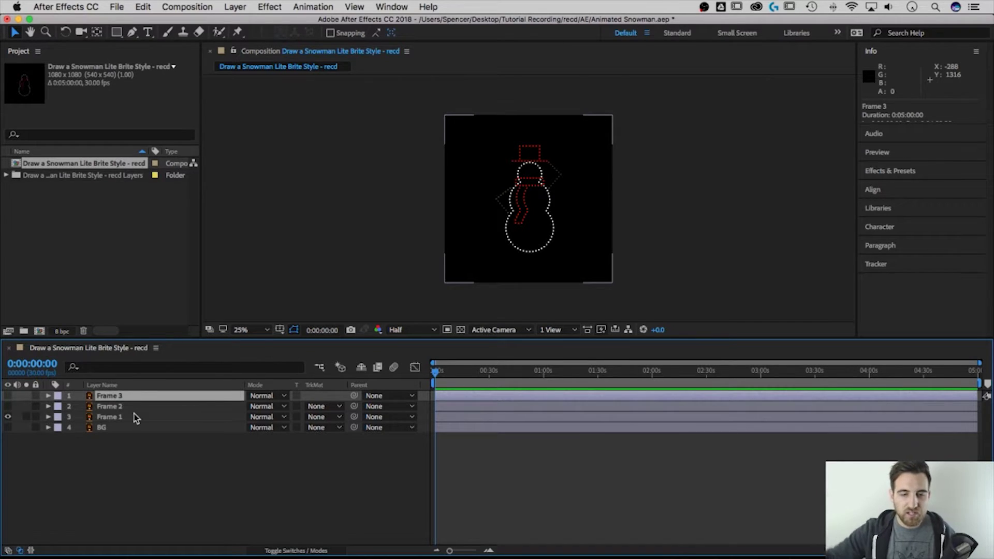
left_click(139, 417)
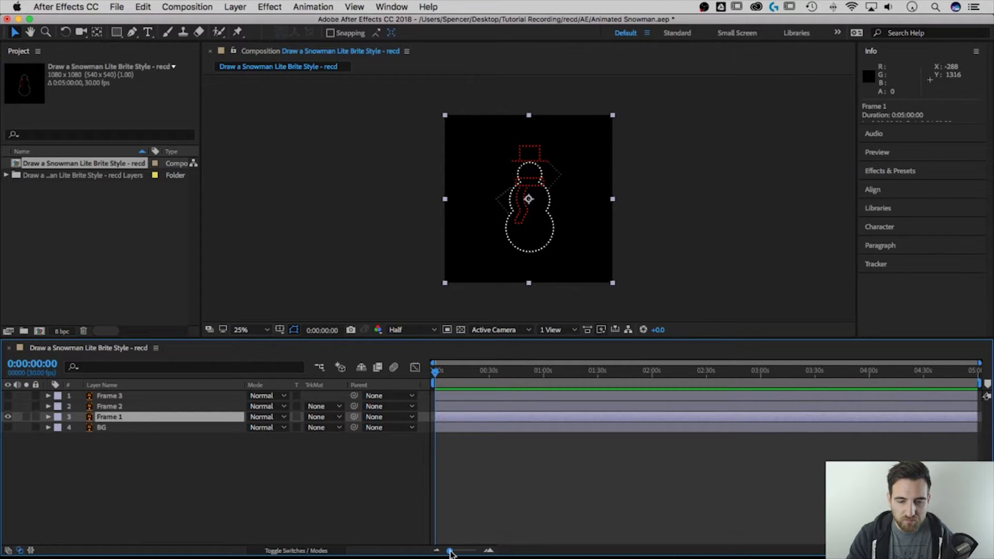
- Zoom the timeline to frame level and move the playhead to 0:00:00:15
left_click_drag(450, 552, 477, 553)
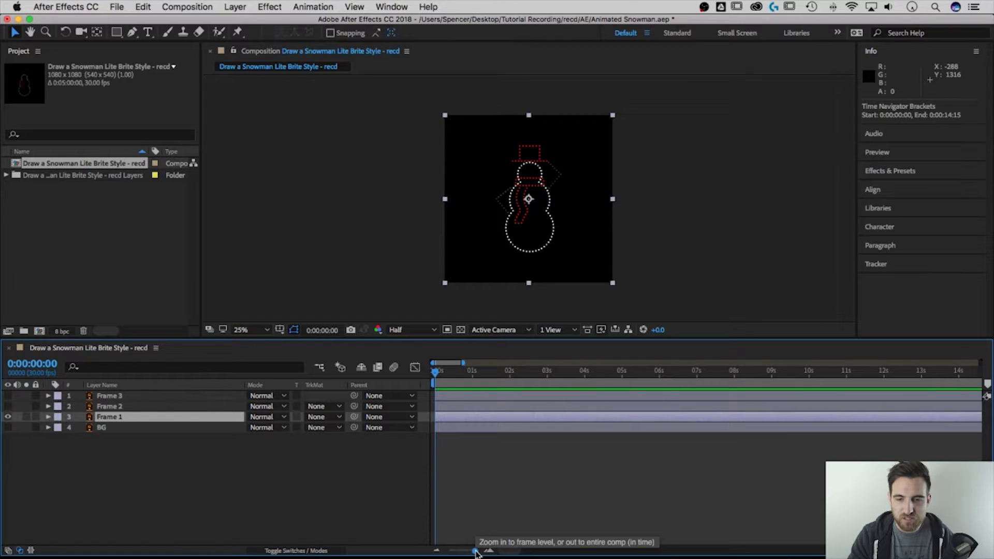
left_click_drag(476, 553, 475, 553)
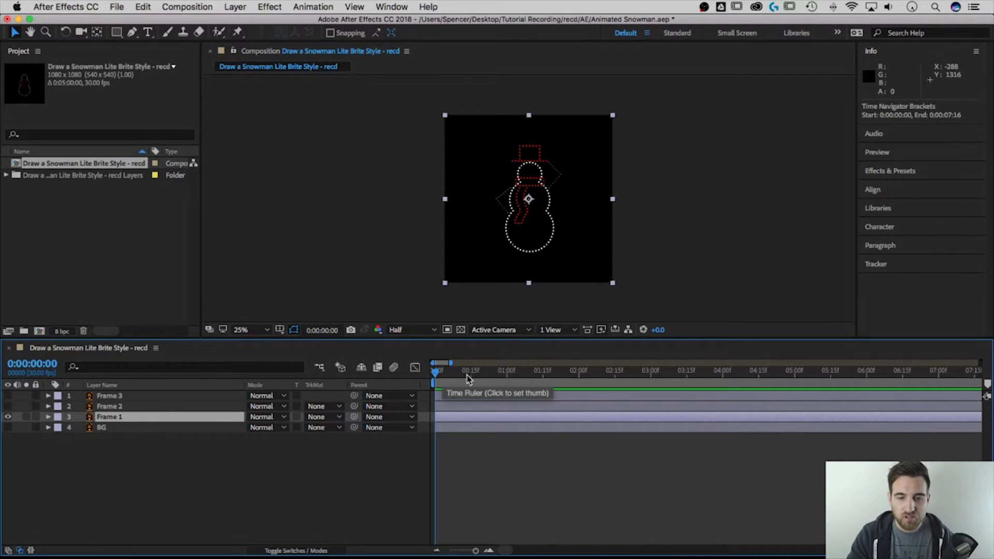
left_click_drag(435, 376, 451, 378)
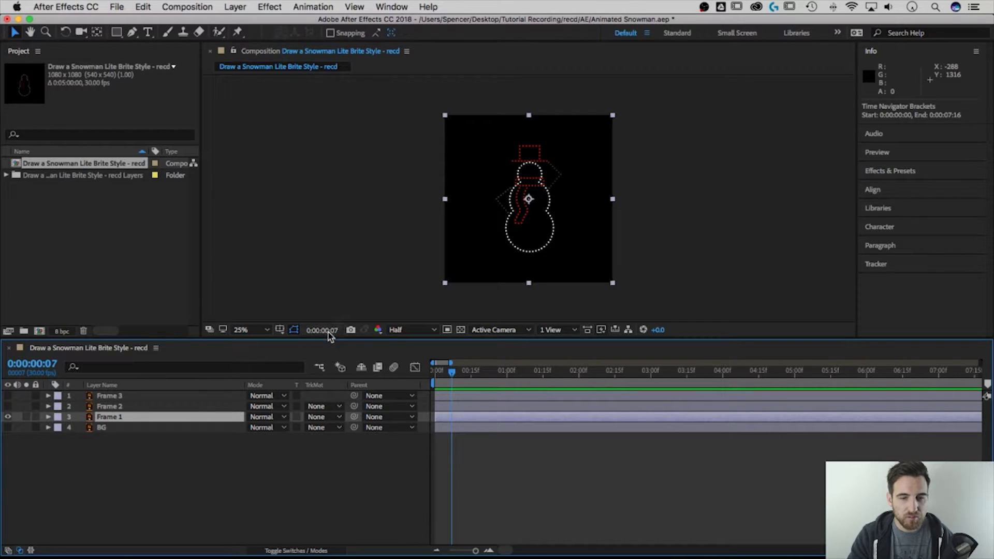
left_click_drag(452, 379, 460, 377)
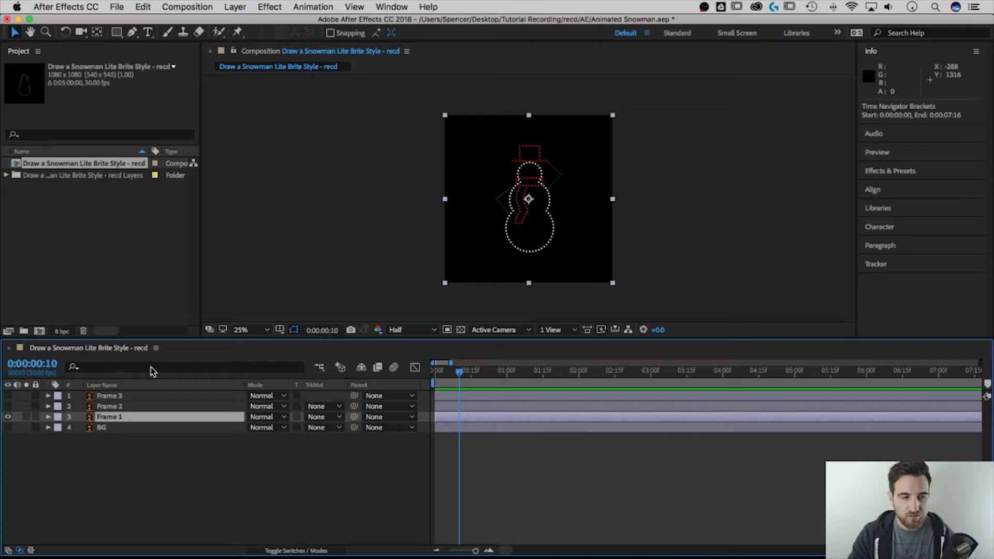
left_click_drag(459, 372, 471, 372)
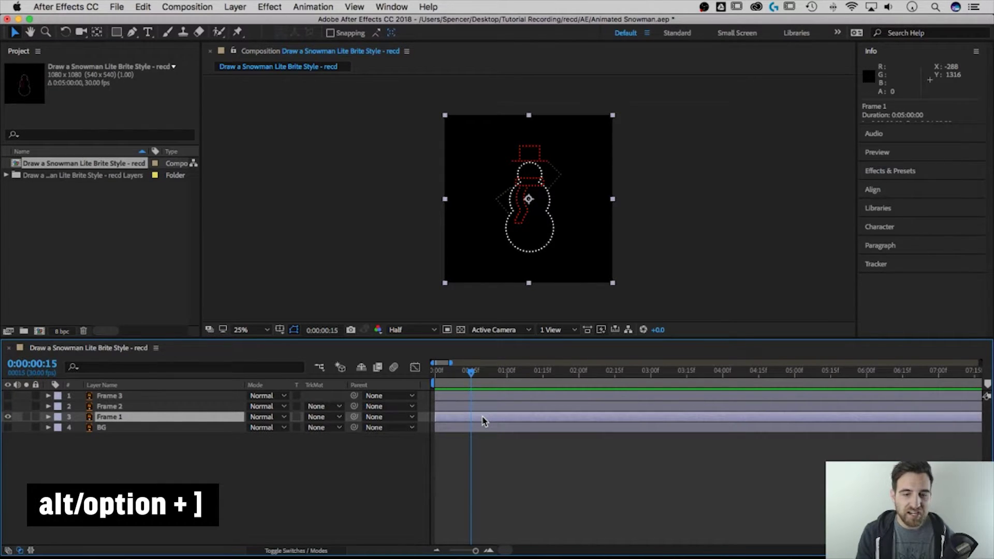
- Trim Frame 1's out point to 0:00:00:15 with Alt+], then scrub to check the cut
key("alt+bracketright")
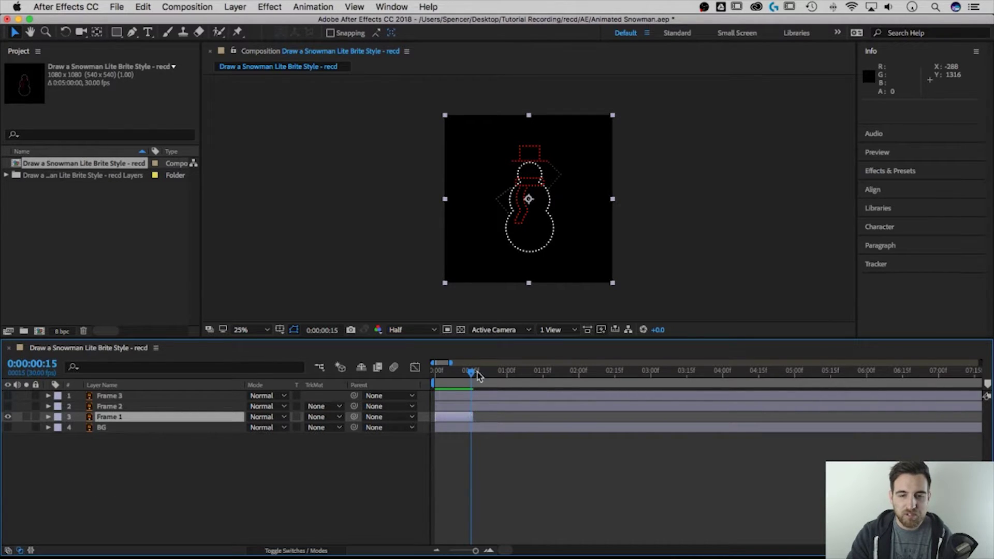
mouse_move(471, 375)
left_mouse_down()
mouse_move(479, 376)
mouse_move(470, 374)
left_mouse_up()
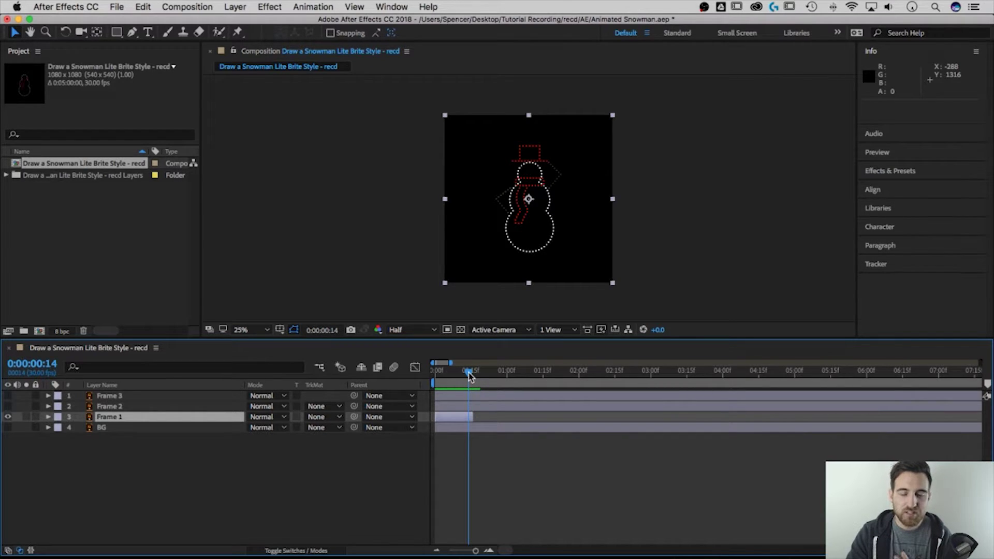
left_click_drag(469, 376, 567, 384)
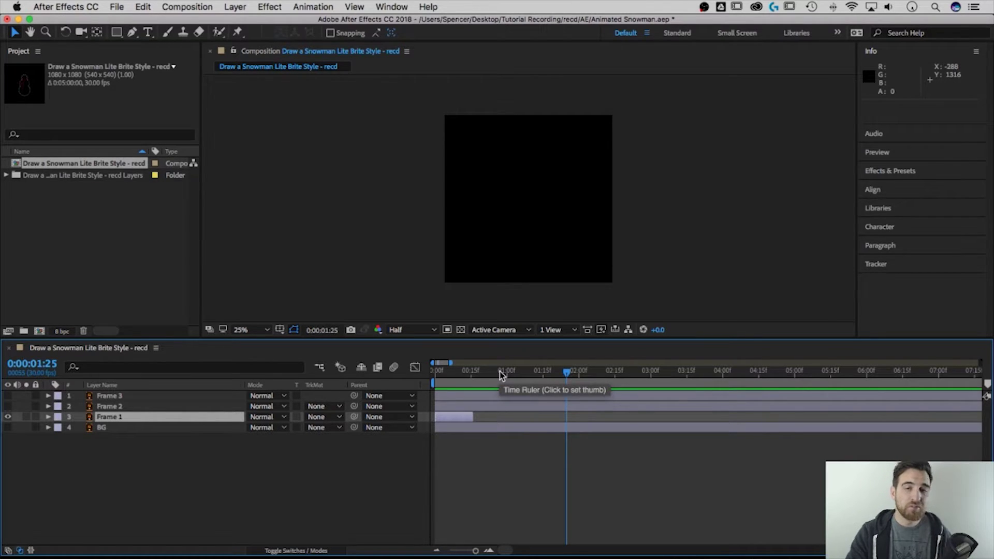
mouse_move(491, 371)
left_mouse_down()
mouse_move(443, 375)
mouse_move(473, 376)
left_mouse_up()
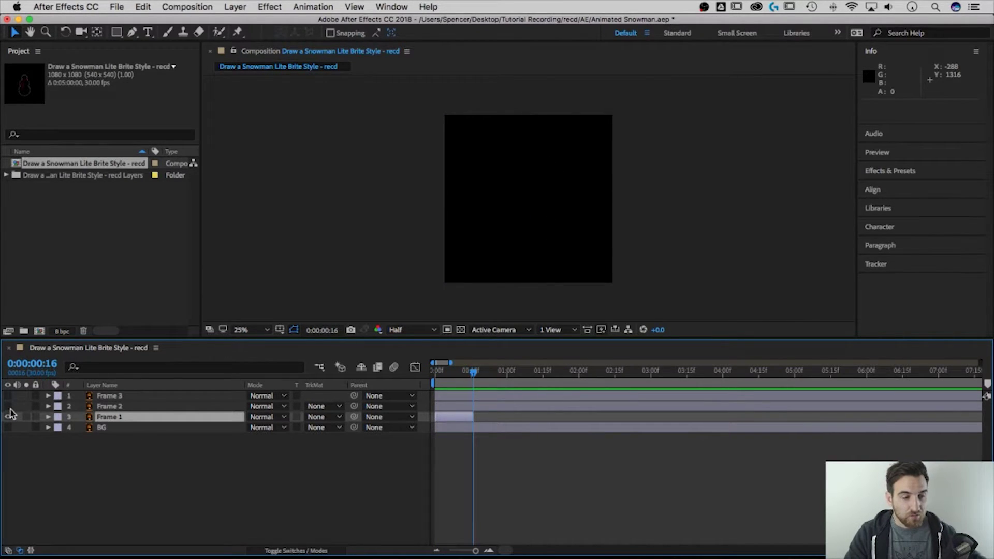
- Show Frame 2 and set its in point at 0:00:00:16
left_click_drag(8, 406, 8, 417)
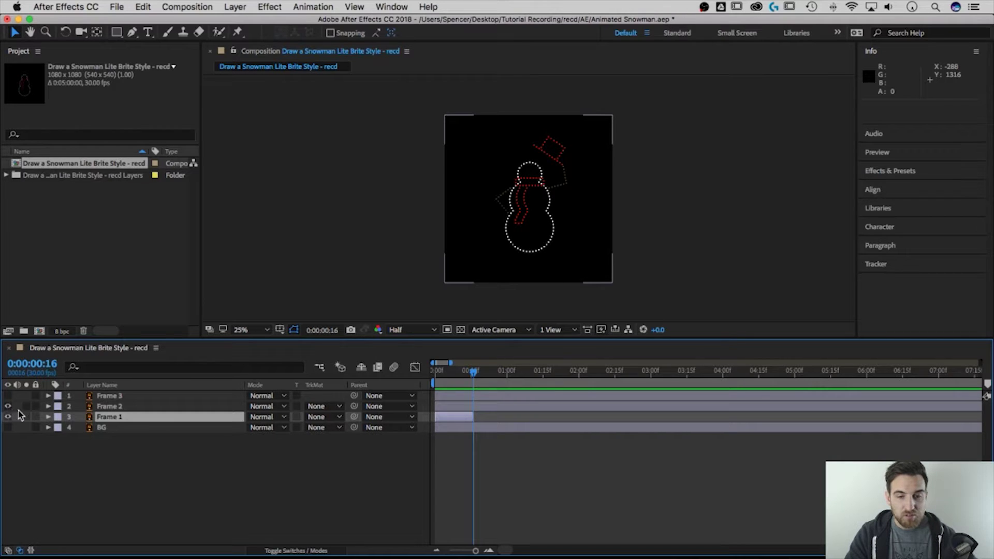
key("space")
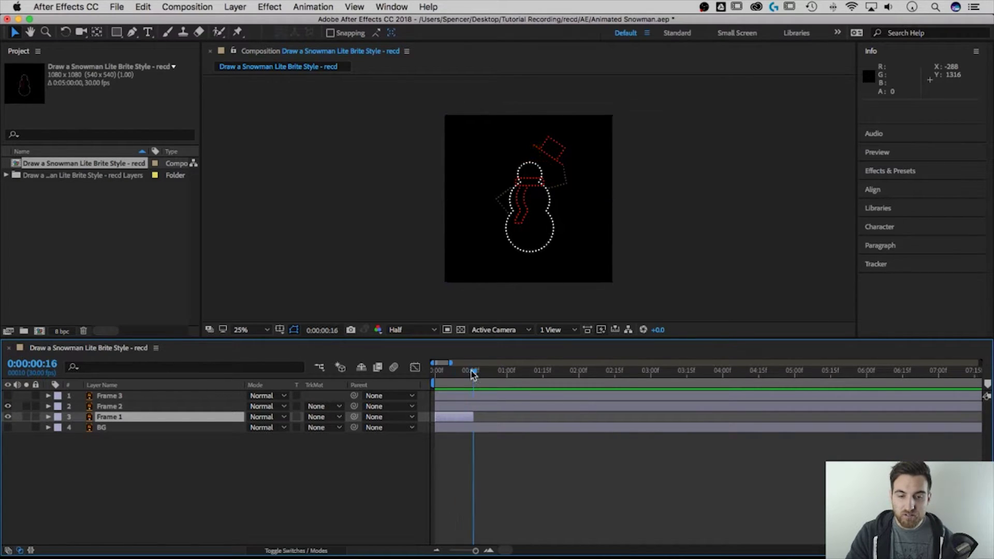
key("space")
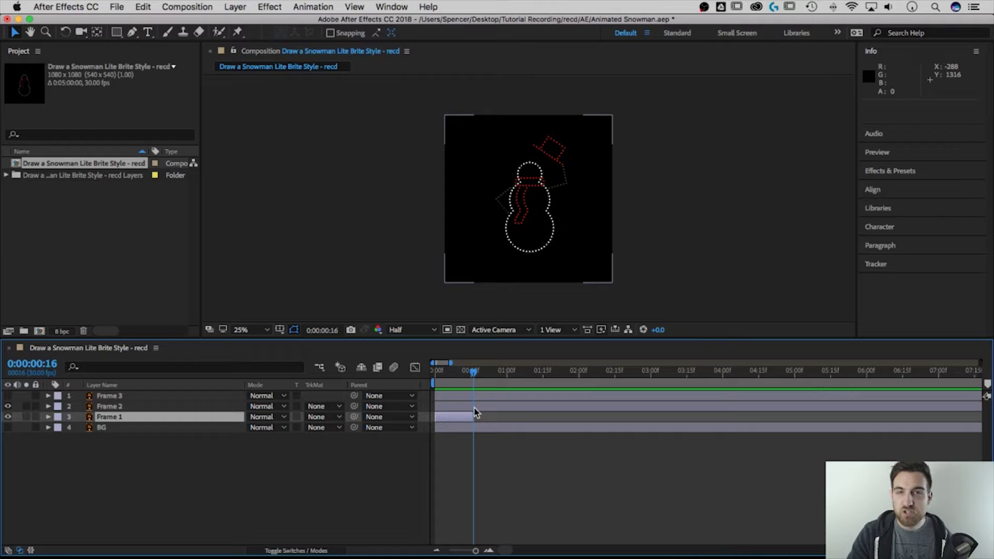
left_click(474, 409)
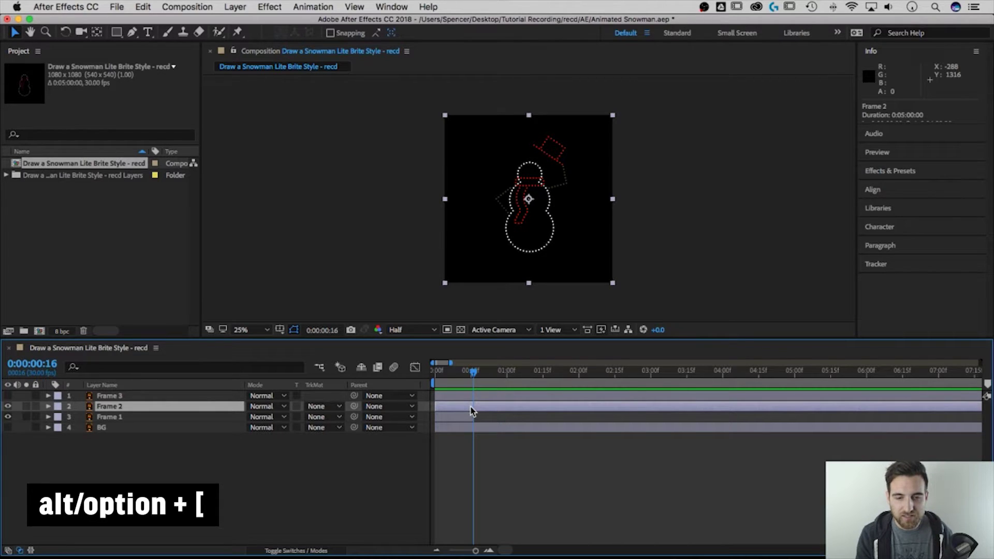
key("alt+bracketleft")
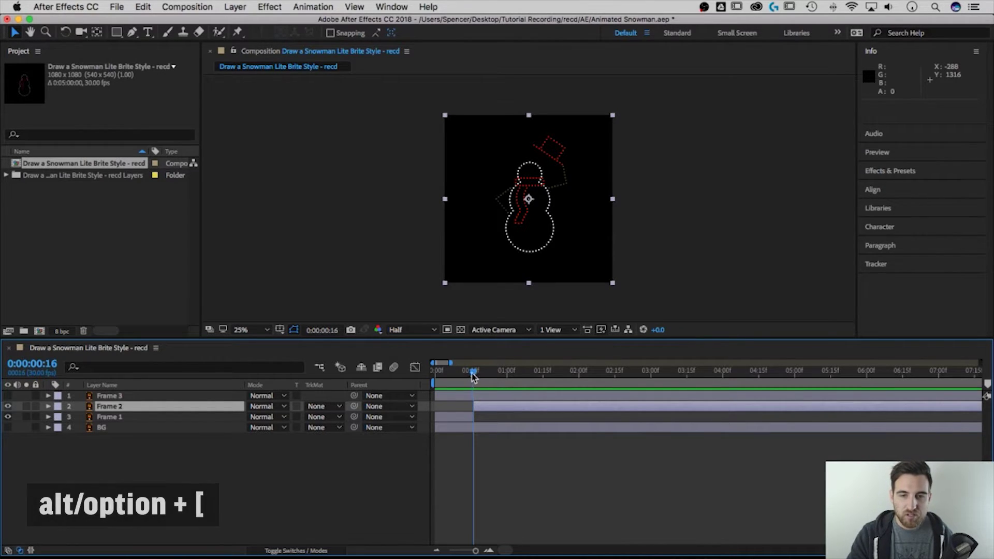
left_click_drag(474, 371, 508, 379)
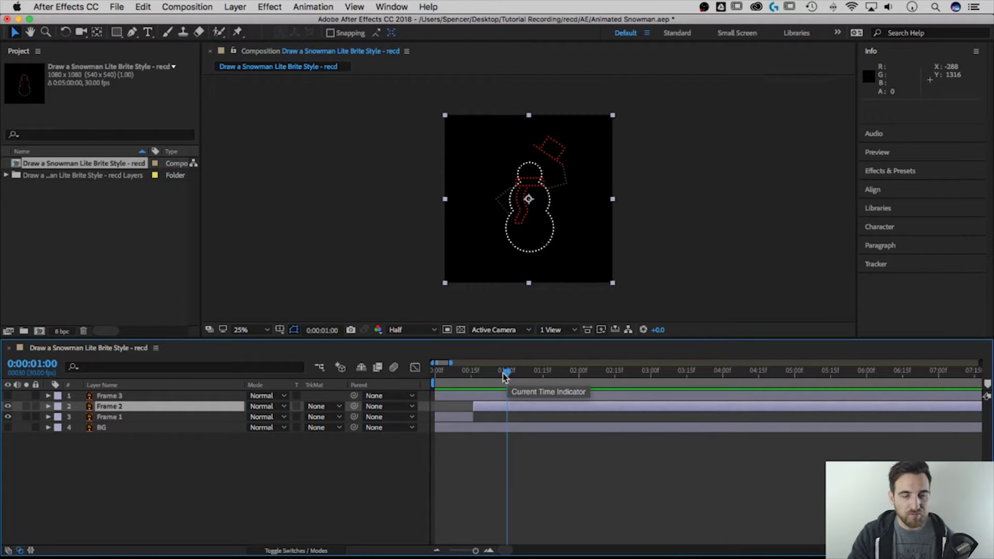
- Show Frame 3 and set its in point at 0:00:01:00
left_click(8, 396)
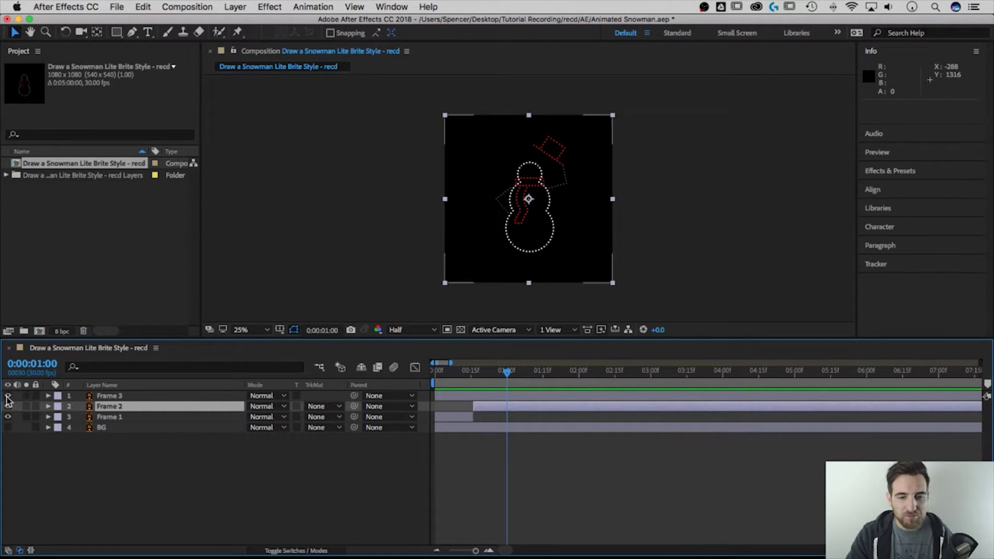
left_click(509, 397)
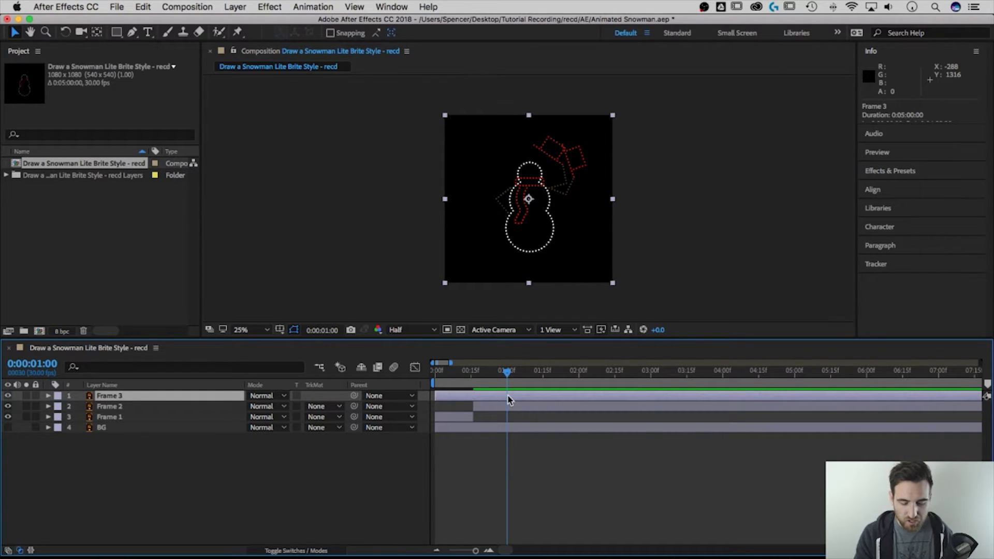
key("alt+bracketleft")
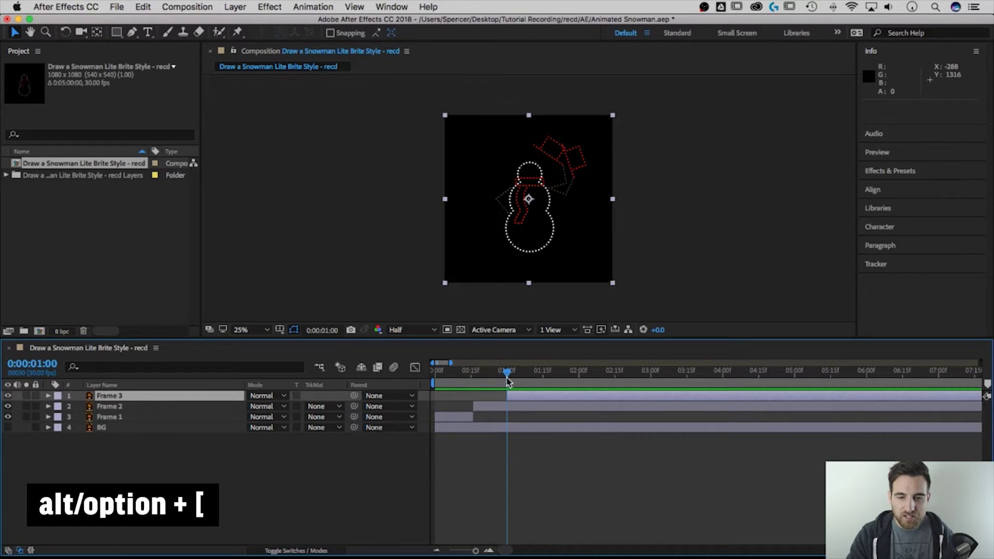
mouse_move(507, 381)
left_mouse_down()
mouse_move(434, 381)
mouse_move(525, 382)
left_mouse_up()
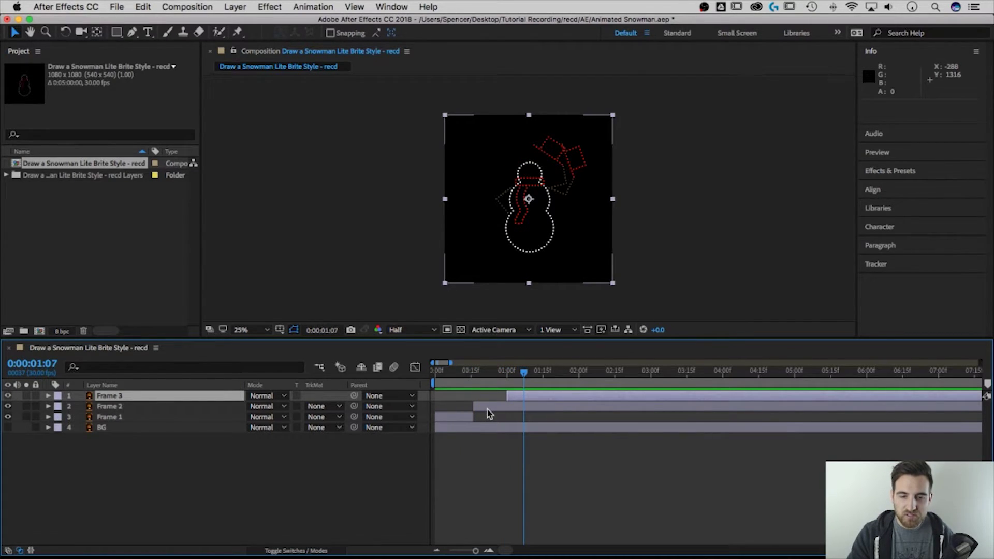
- End the Frame 2 layer at 0:00:01:00
left_click(487, 409)
left_click(522, 377)
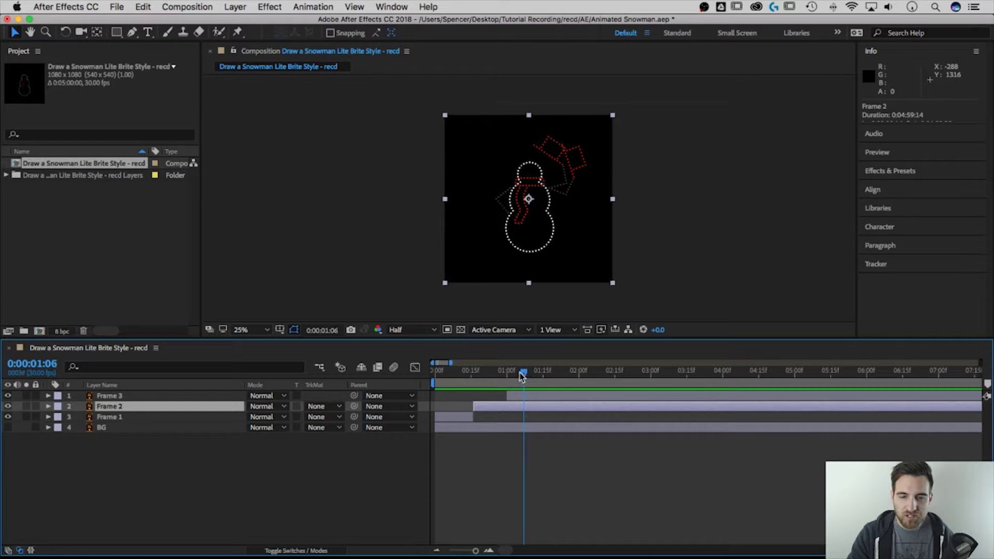
left_click_drag(522, 376, 508, 378)
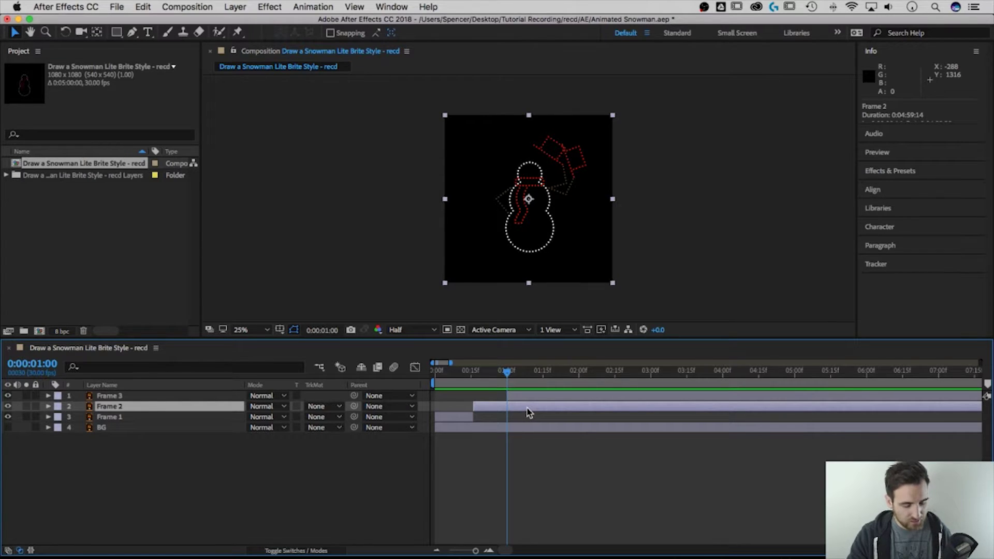
key("alt+bracketright")
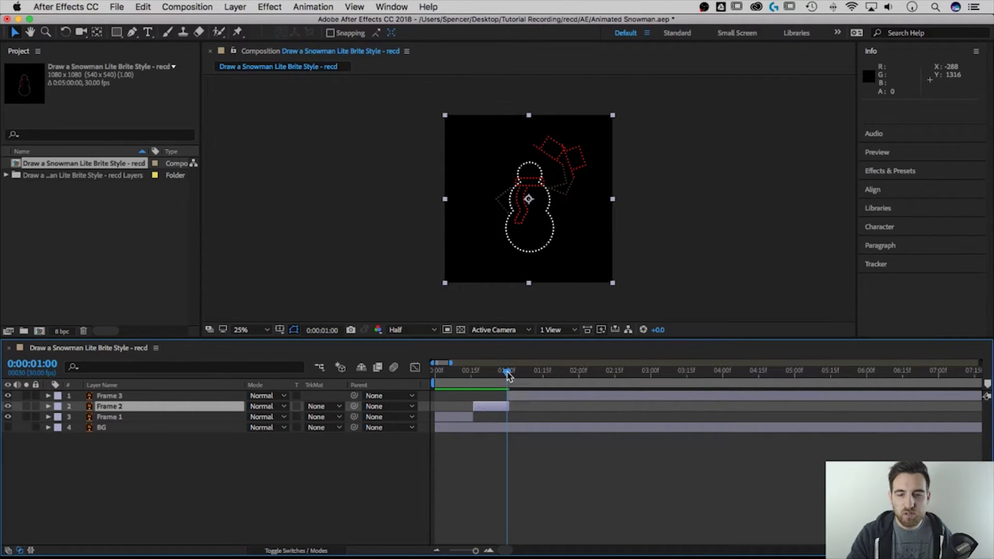
left_click_drag(507, 373, 543, 378)
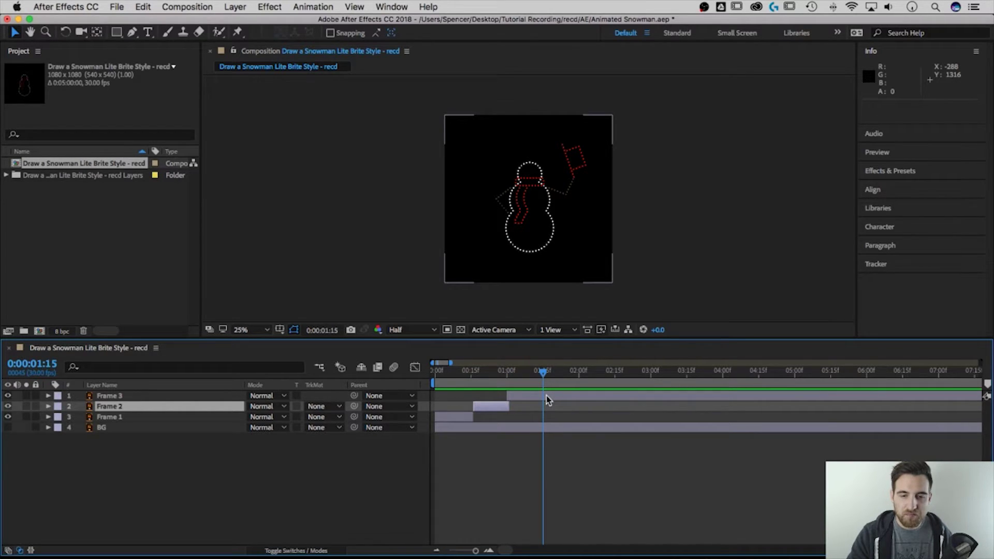
- End Frame 3 at 0:00:01:15 and set the work area end at 0:00:01:16
left_click(547, 396)
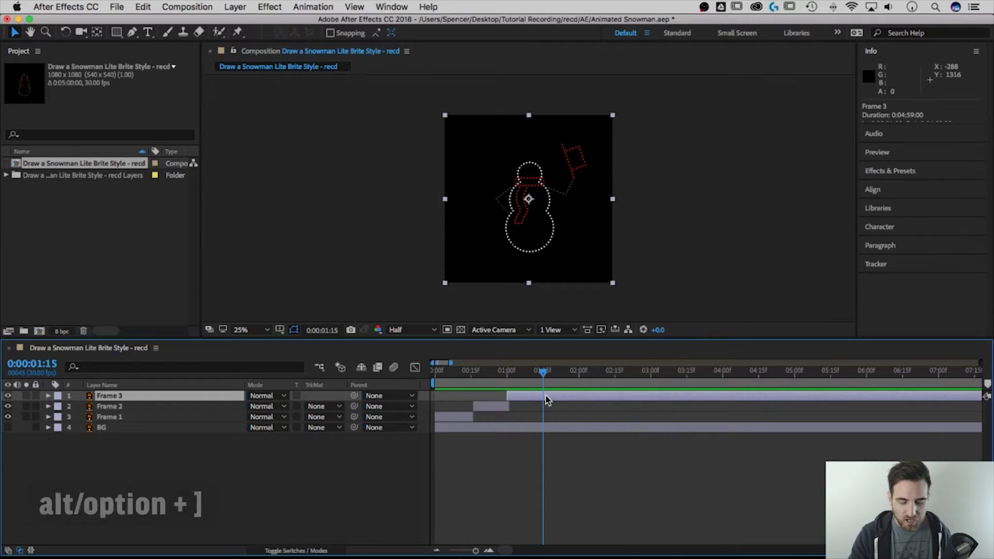
key("alt+bracketright")
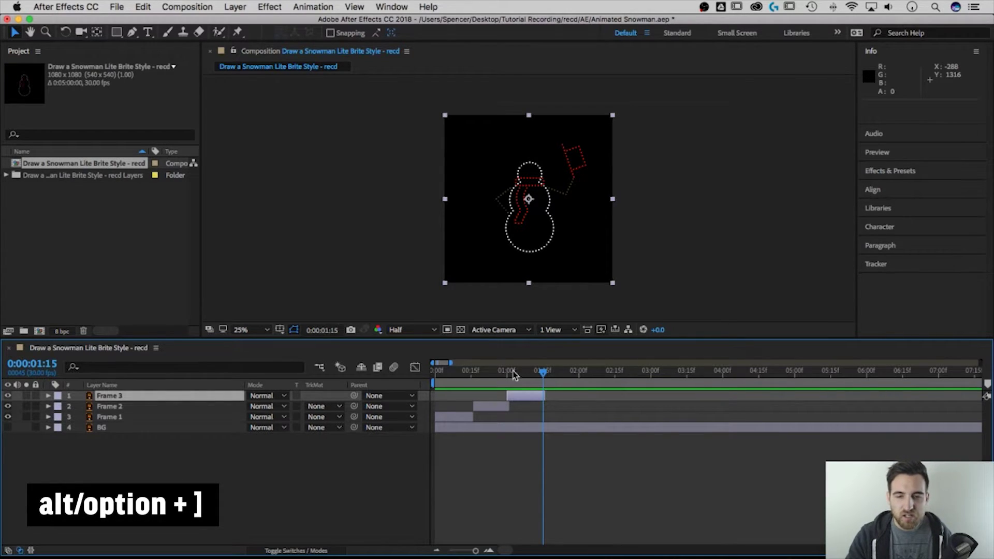
left_click_drag(514, 375, 546, 399)
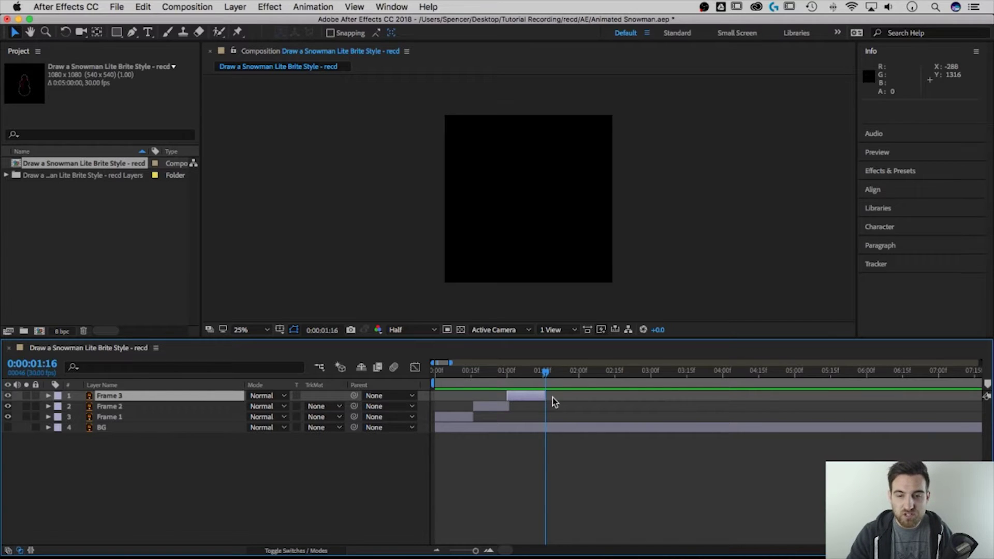
left_click_drag(545, 372, 546, 375)
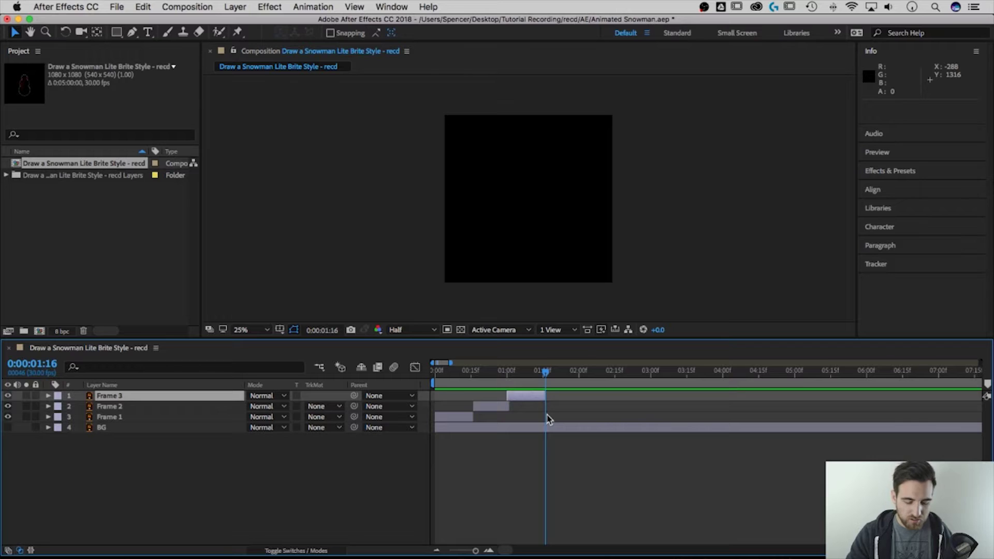
key("n")
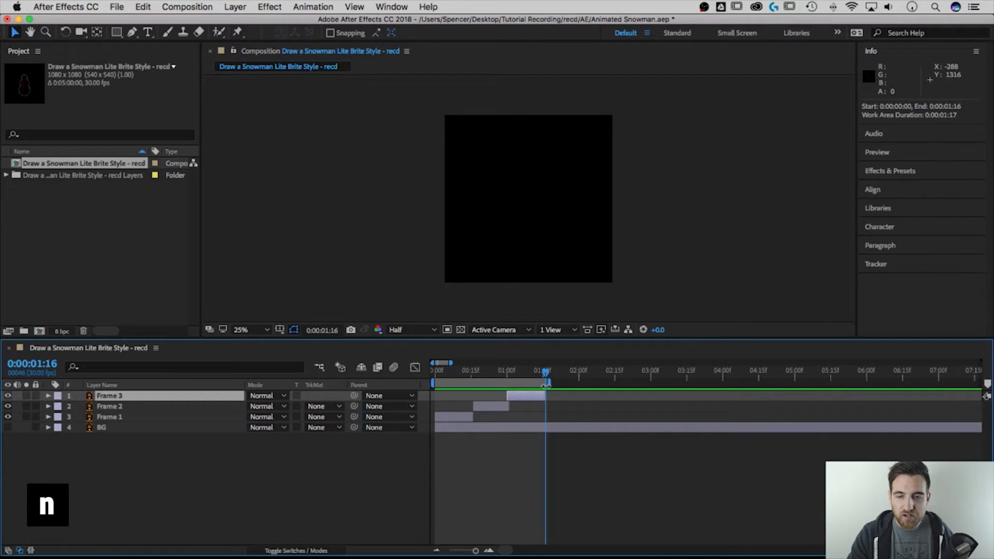
- Trim the snowman composition to its work area (0:00:01:17) and return to its start
right_click(518, 383)
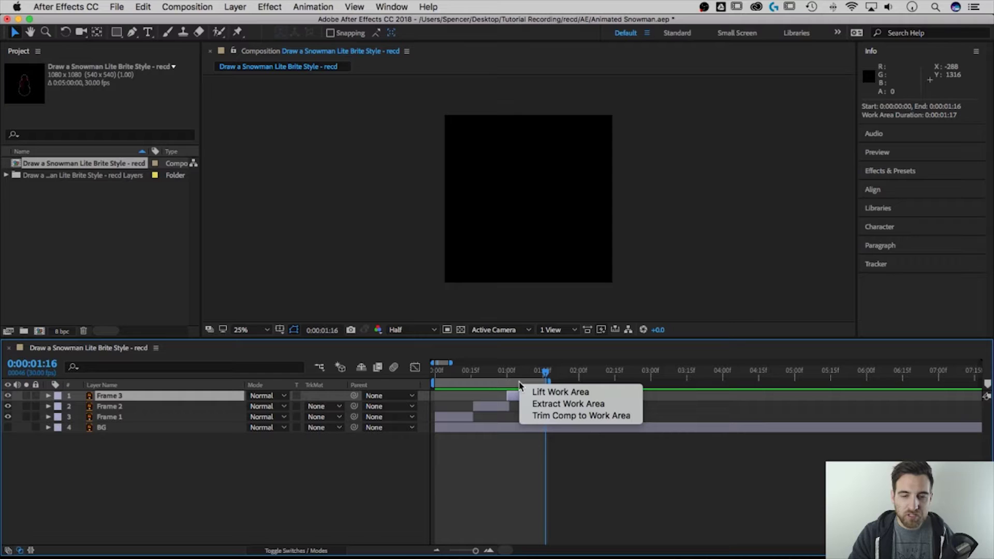
left_click(562, 415)
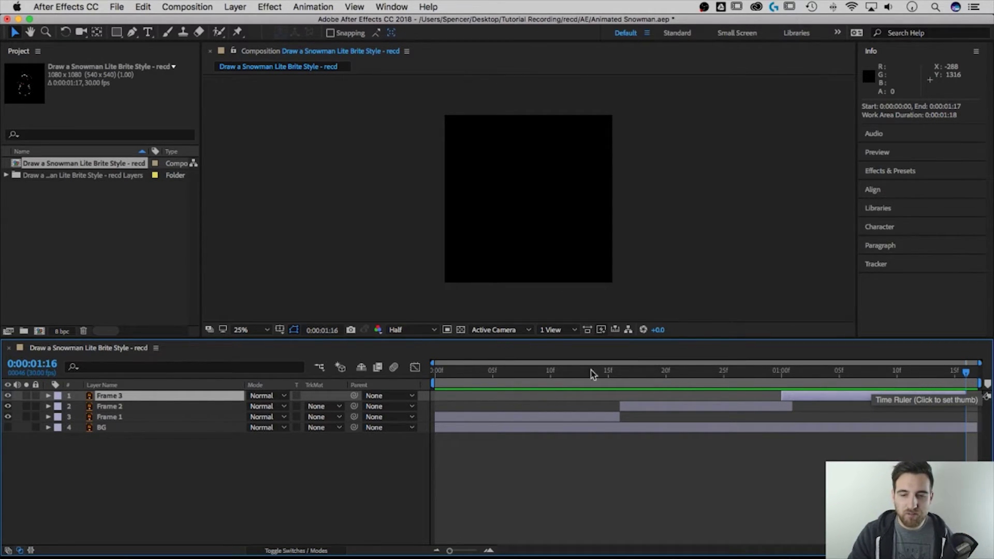
left_click_drag(450, 375, 430, 381)
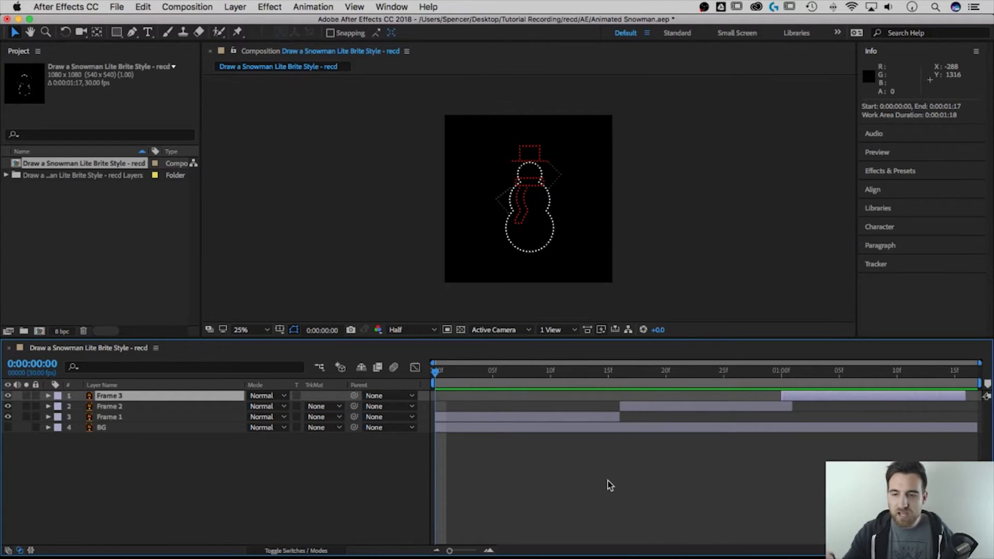
- Preview the hat-tip animation, then put the current time at 0:00:01:00 and select Frame 2
key("space")
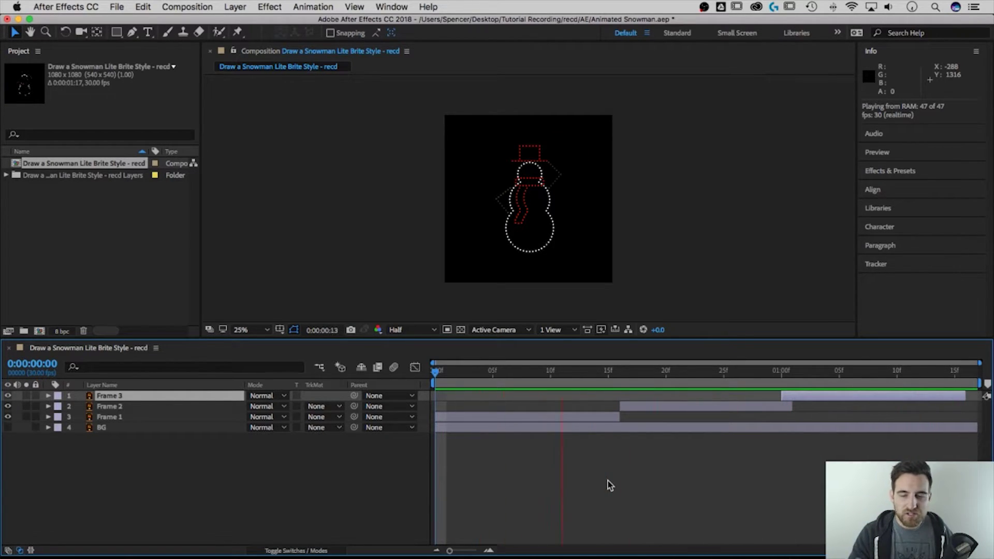
key("space")
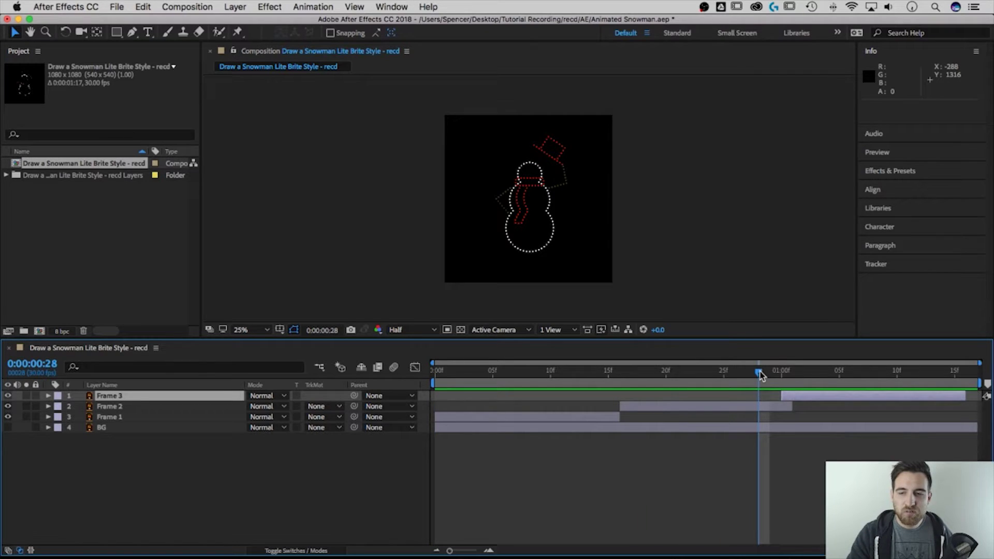
left_click_drag(767, 372, 783, 375)
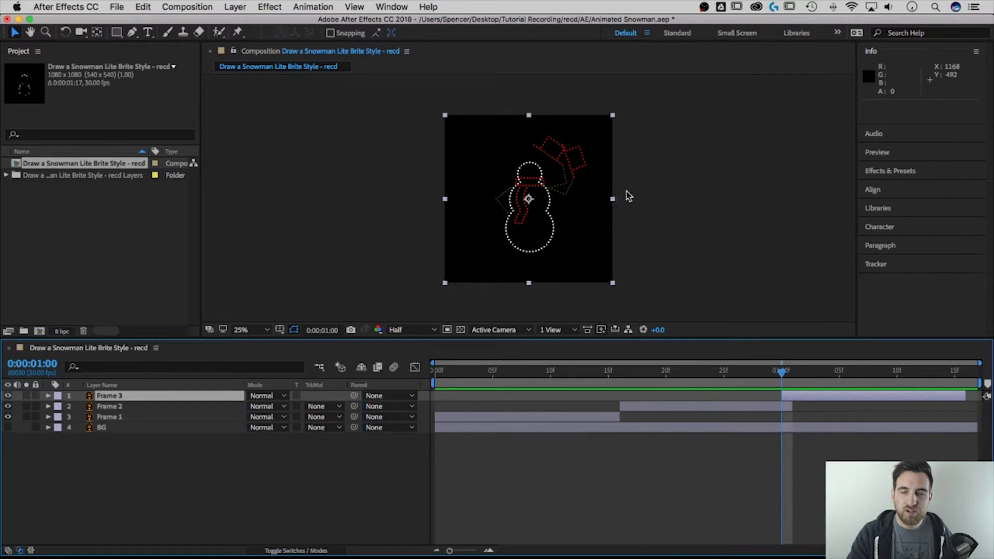
left_click(785, 410)
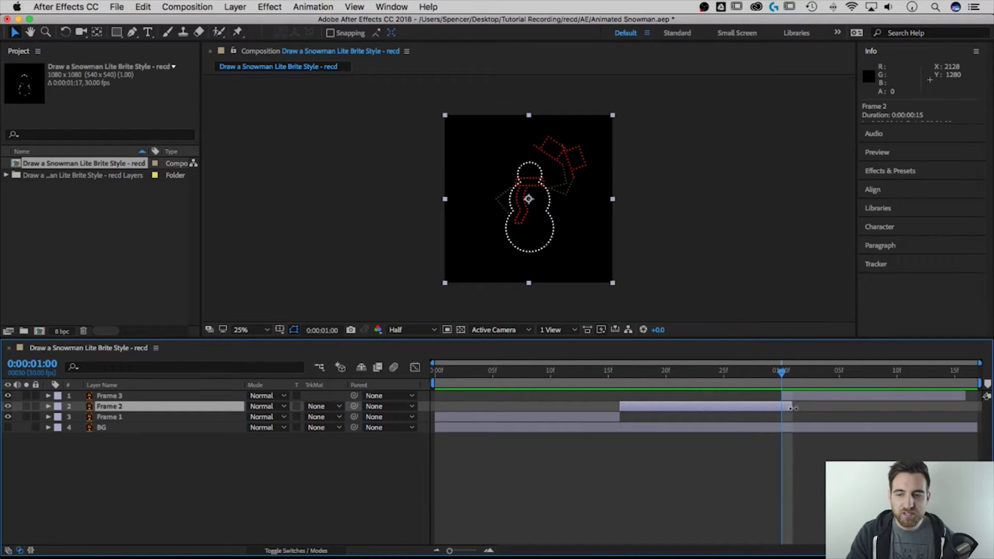
- Pull Frame 2's out point back to end at 1 second, leaving it 0:00:00:14 long
mouse_move(793, 409)
left_mouse_down()
mouse_move(759, 408)
mouse_move(782, 407)
left_mouse_up()
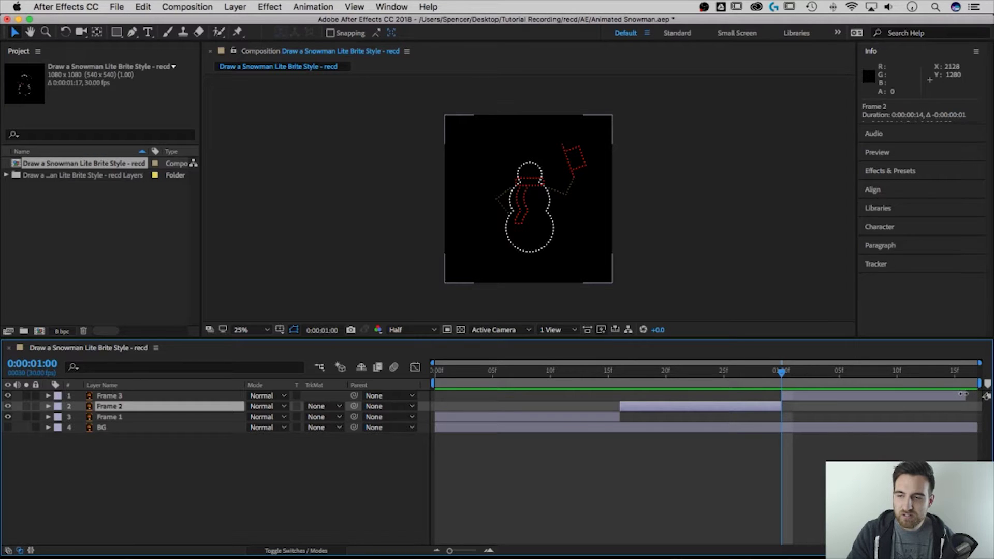
left_click(963, 394)
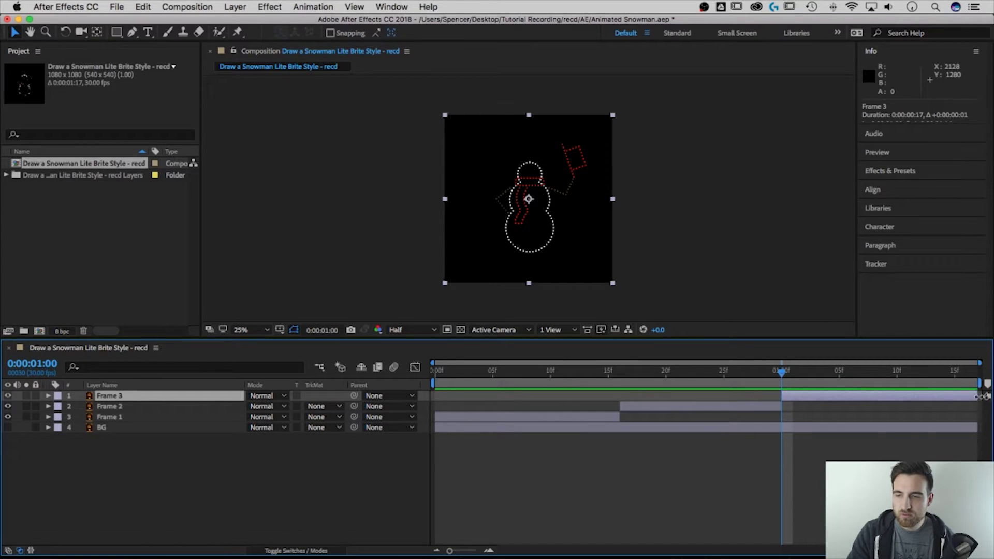
left_click(436, 371)
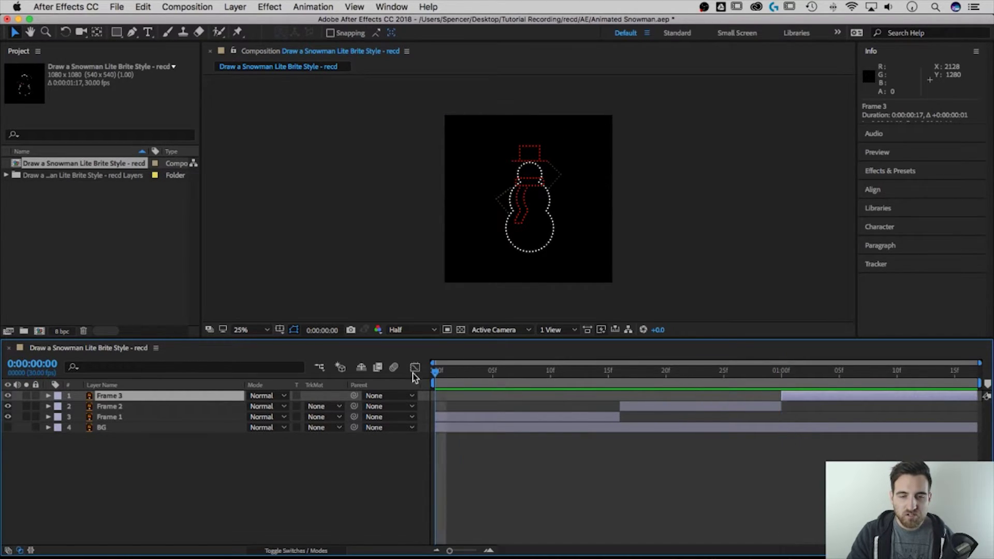
key("space")
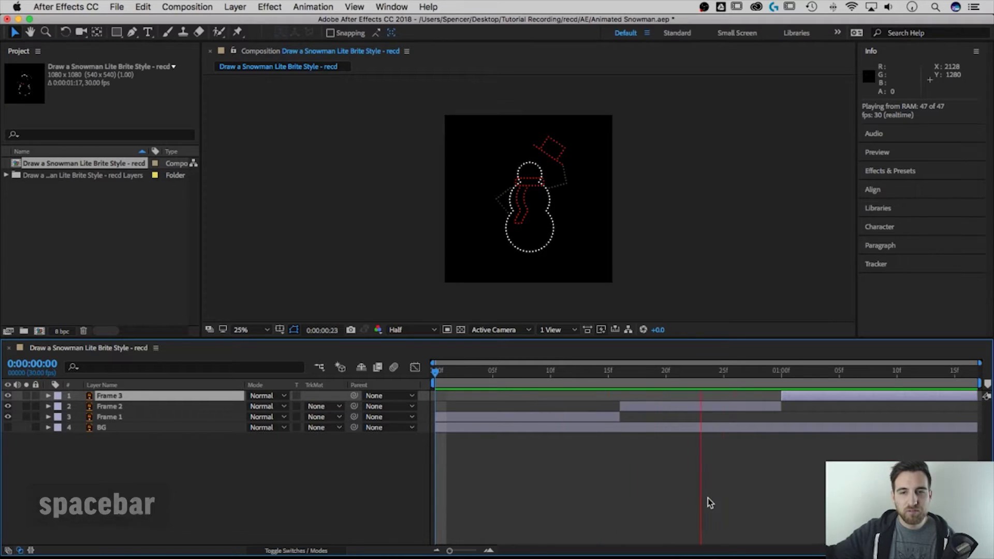
key("space")
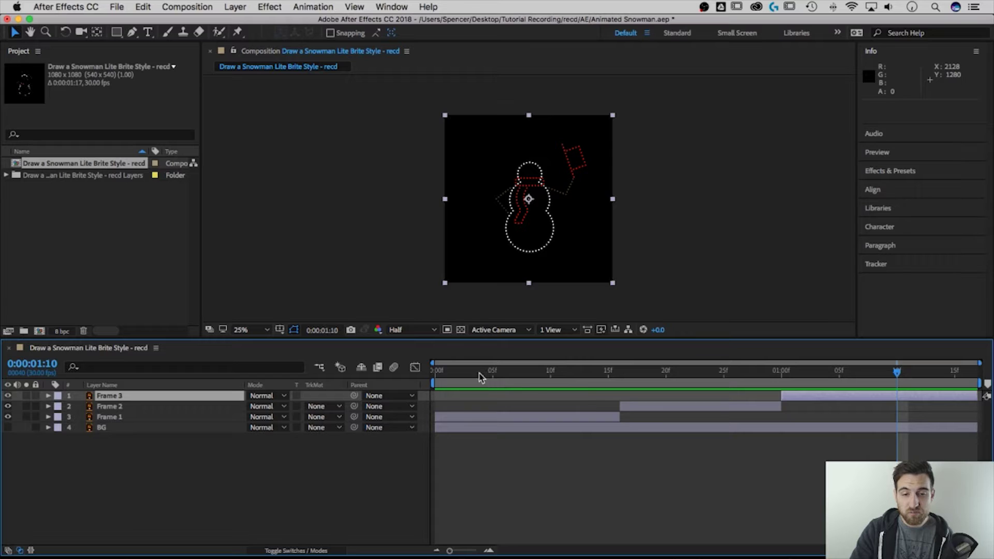
left_click_drag(478, 377, 952, 379)
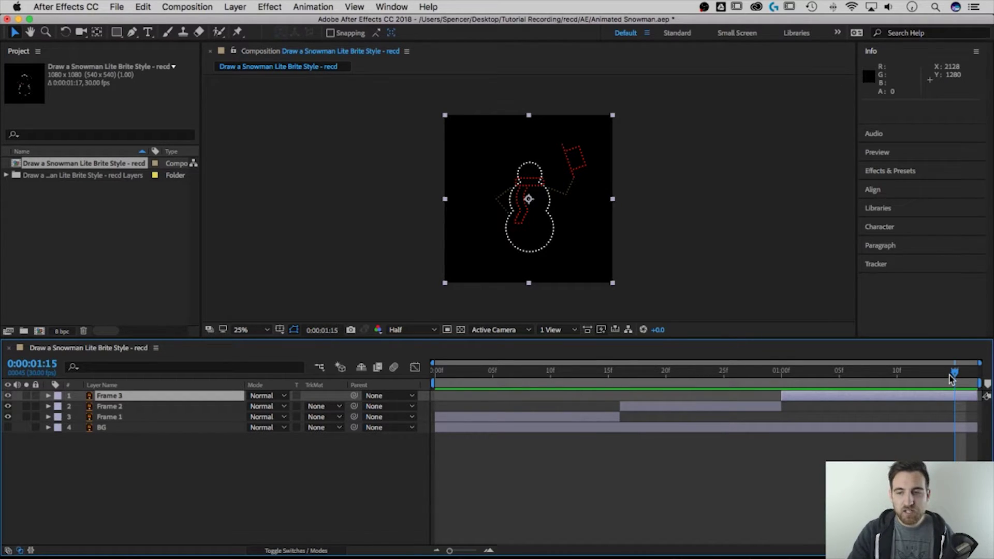
left_click(437, 372)
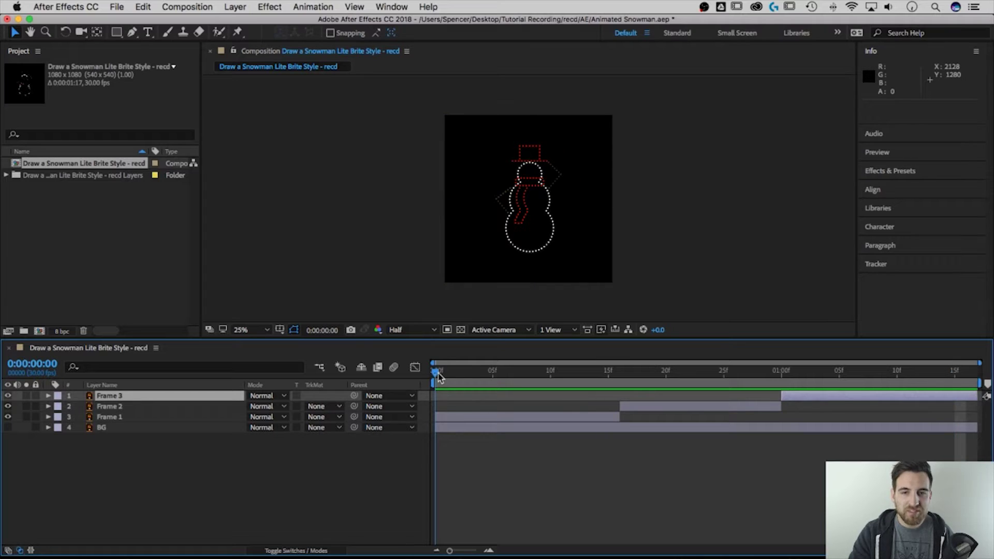
left_click_drag(438, 376, 502, 383)
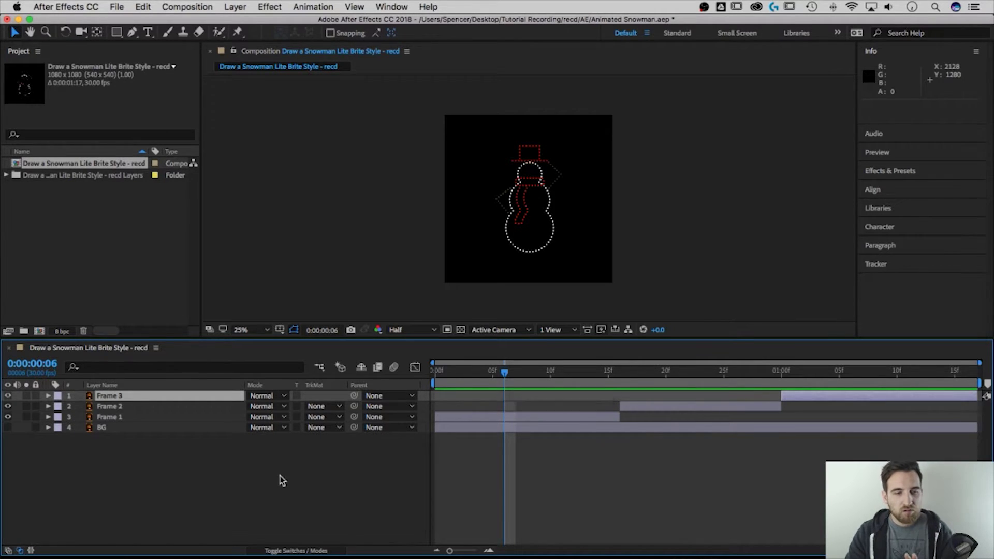
left_click(309, 464)
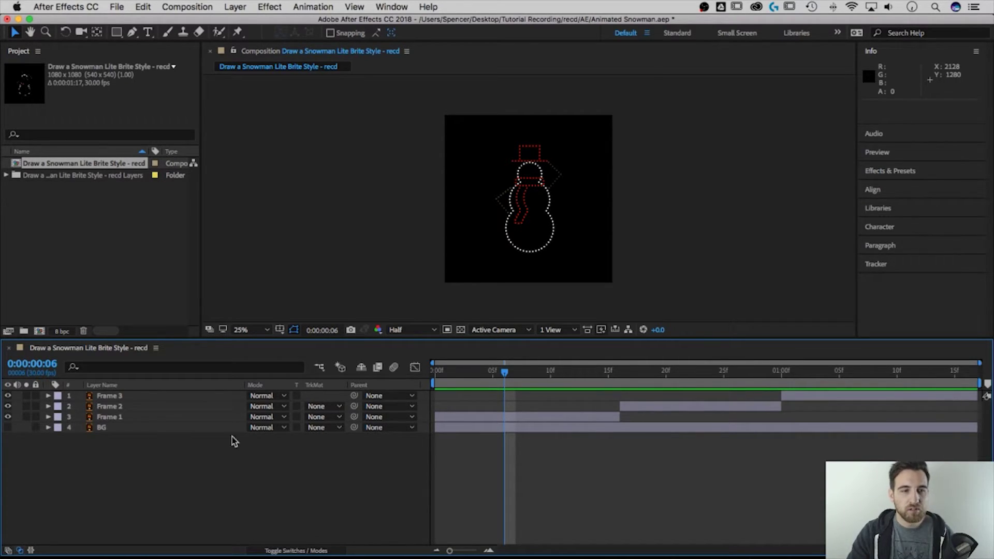
left_click(111, 213)
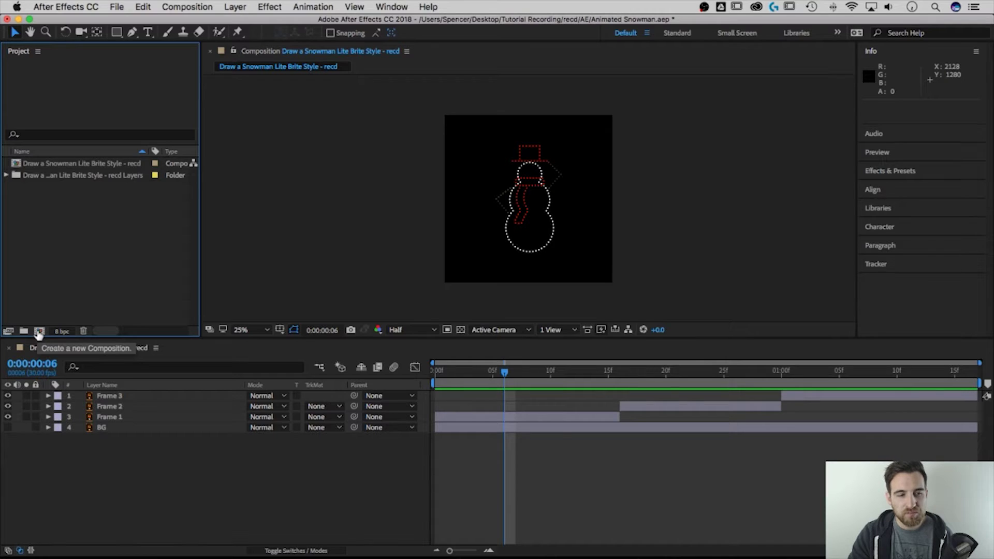
- Start a new composition and name it Looping Animation
left_click(39, 332)
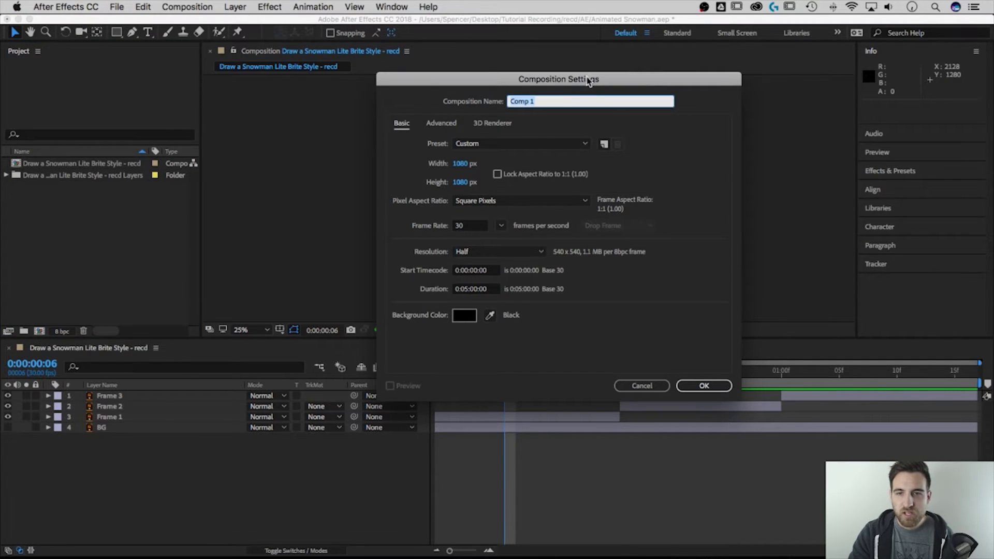
left_click_drag(586, 77, 552, 108)
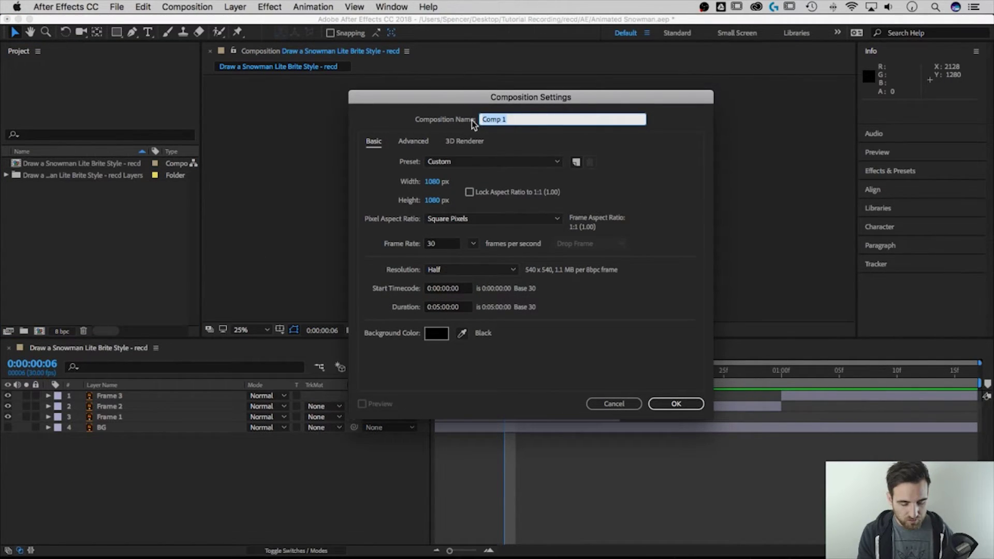
type("Looping Anim")
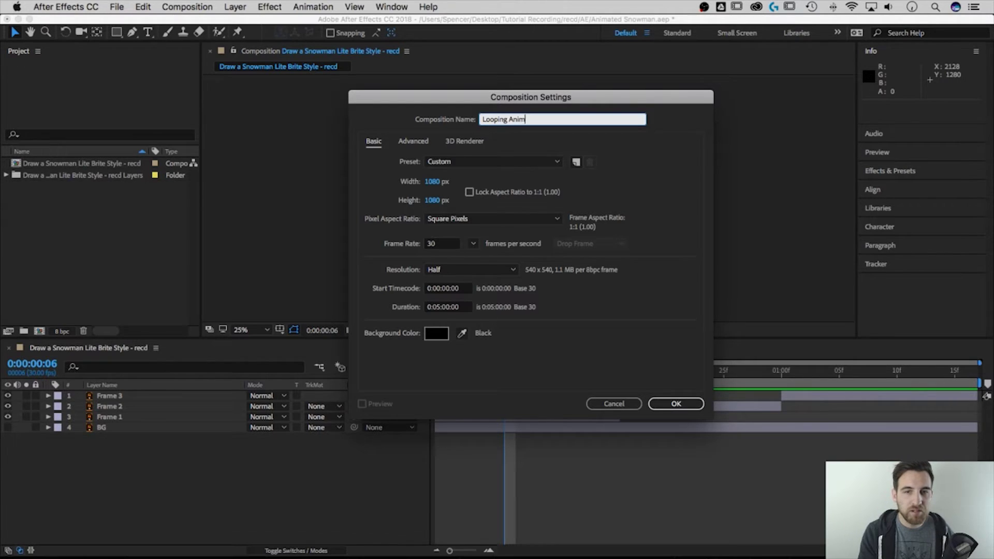
type("ation")
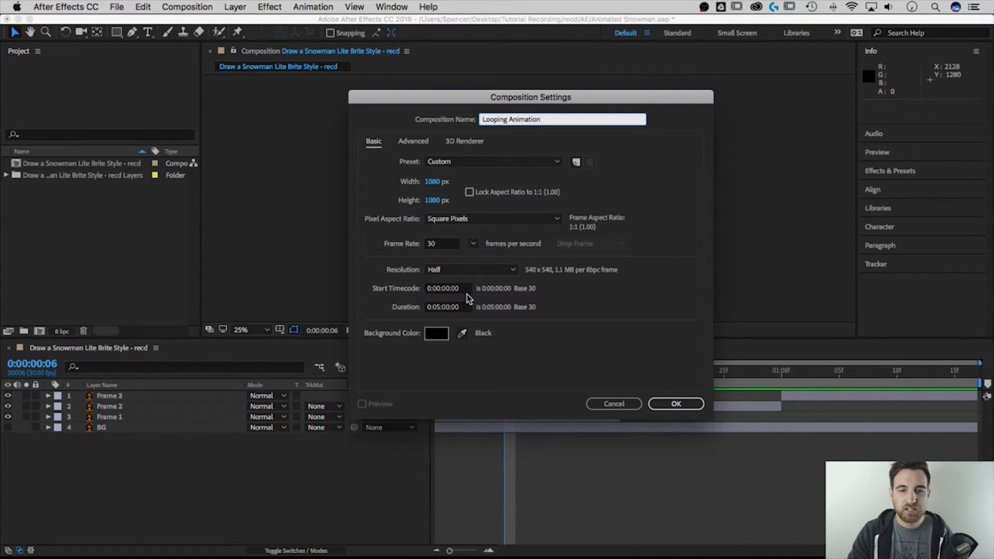
- Set its duration to 0:00:30:00 and create the 1080×1080, 30 fps composition
left_click(440, 308)
key("BackSpace")
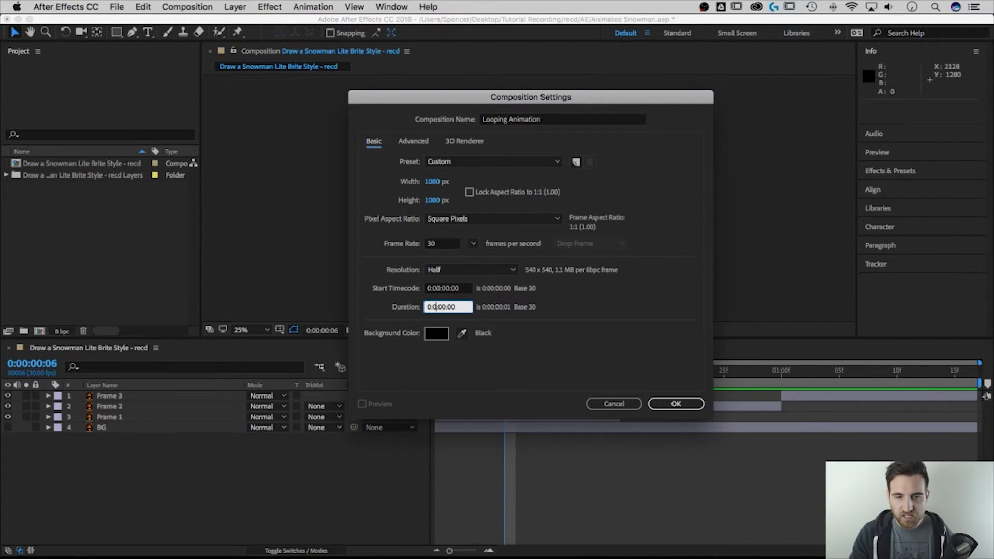
type("1")
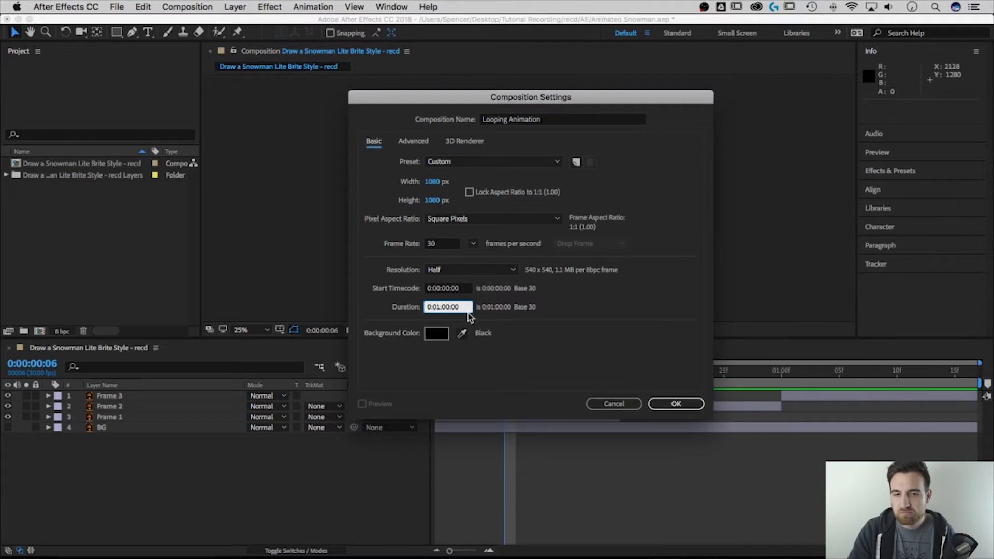
key("BackSpace")
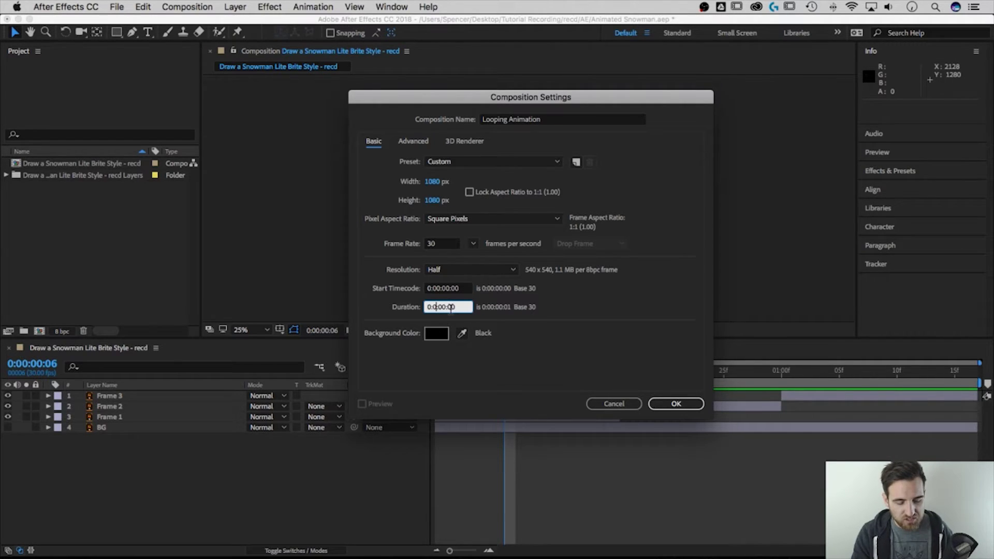
left_click_drag(451, 307, 430, 308)
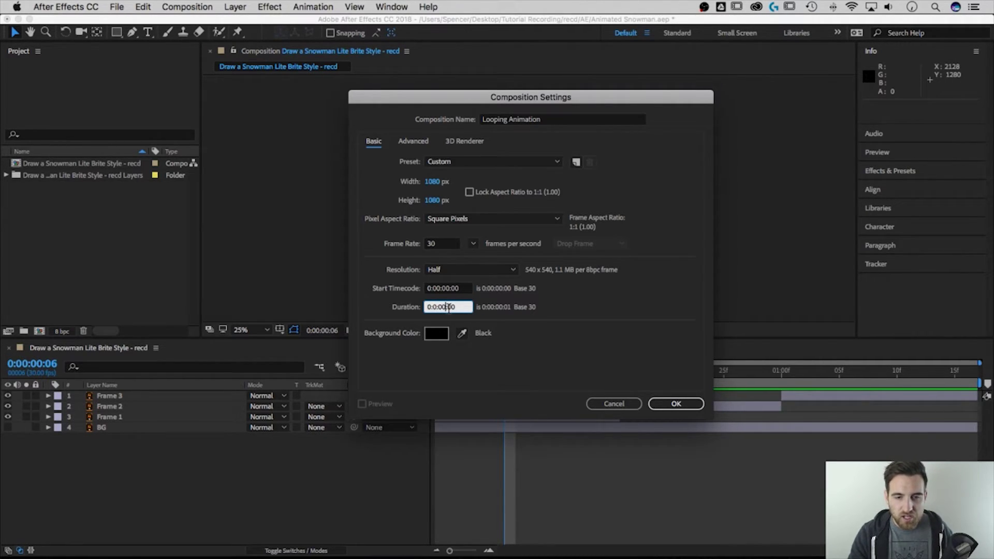
left_click(441, 306)
type("30:00")
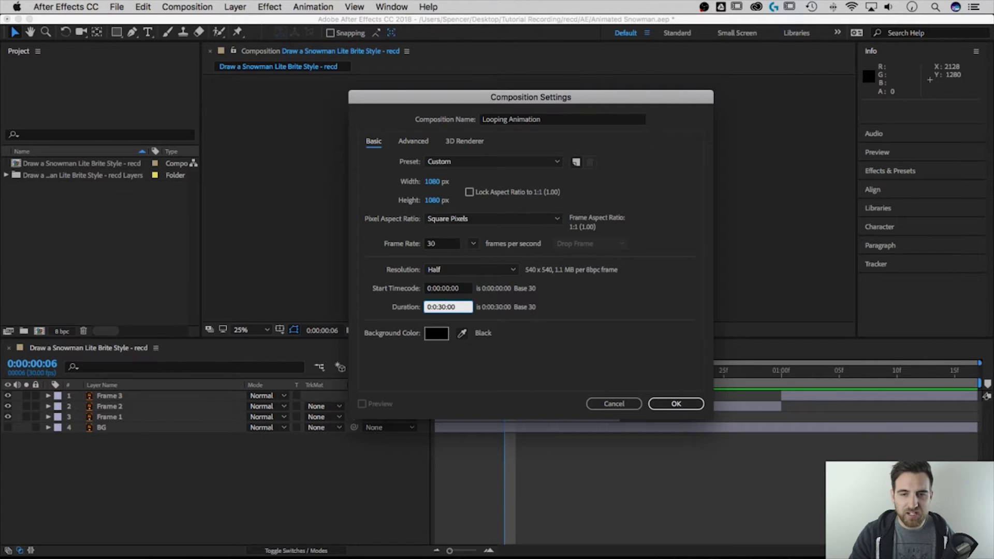
key("Tab")
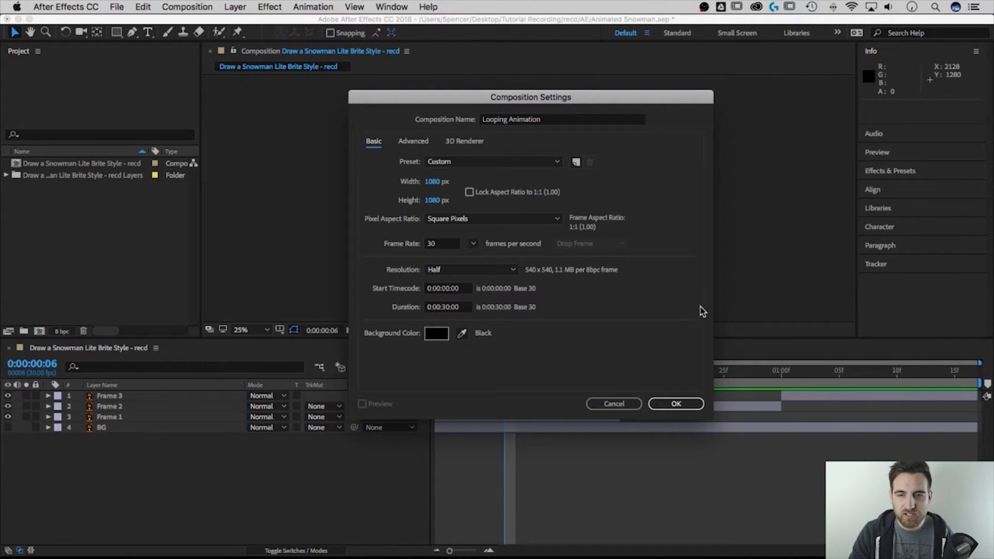
left_click(676, 404)
left_click(41, 193)
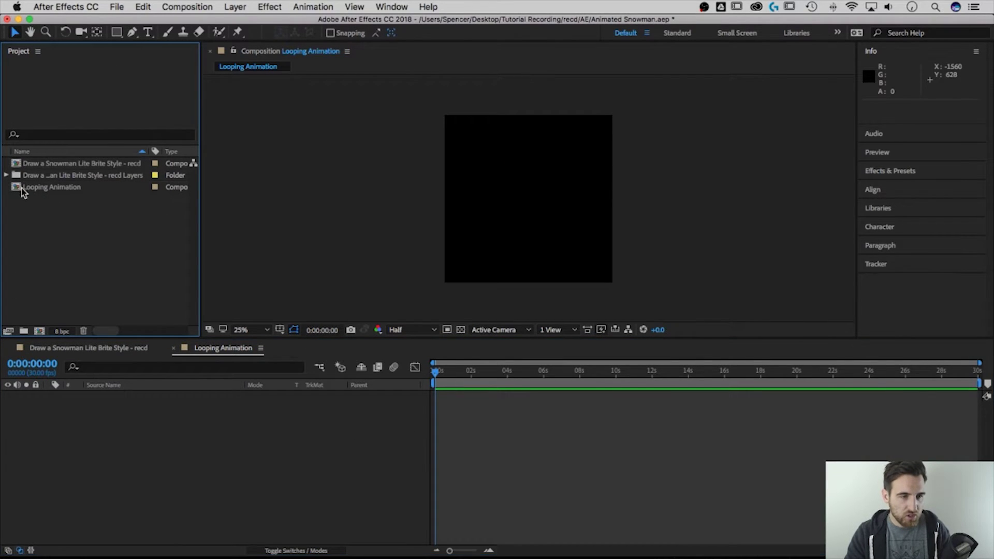
left_click(54, 190)
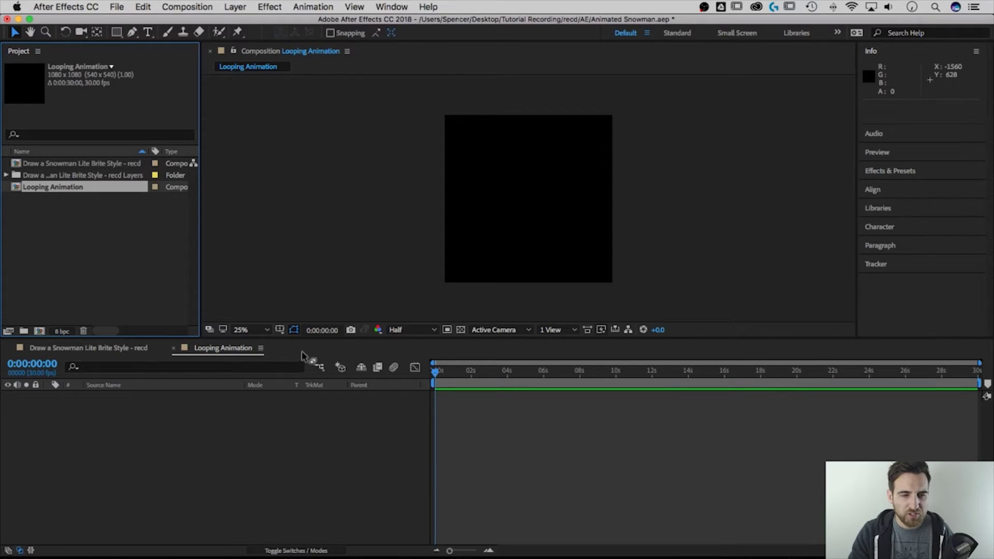
left_click(91, 347)
left_click(217, 349)
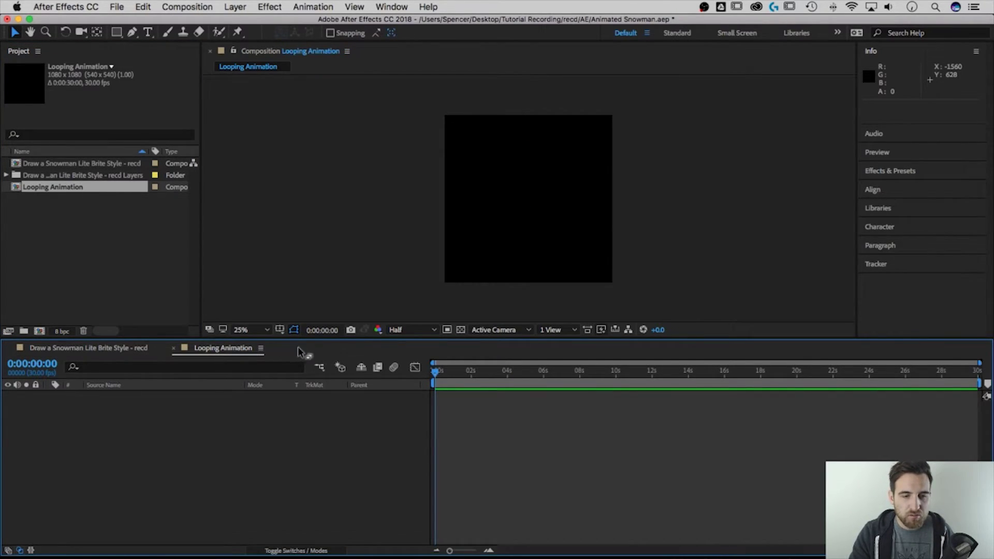
left_click(83, 163)
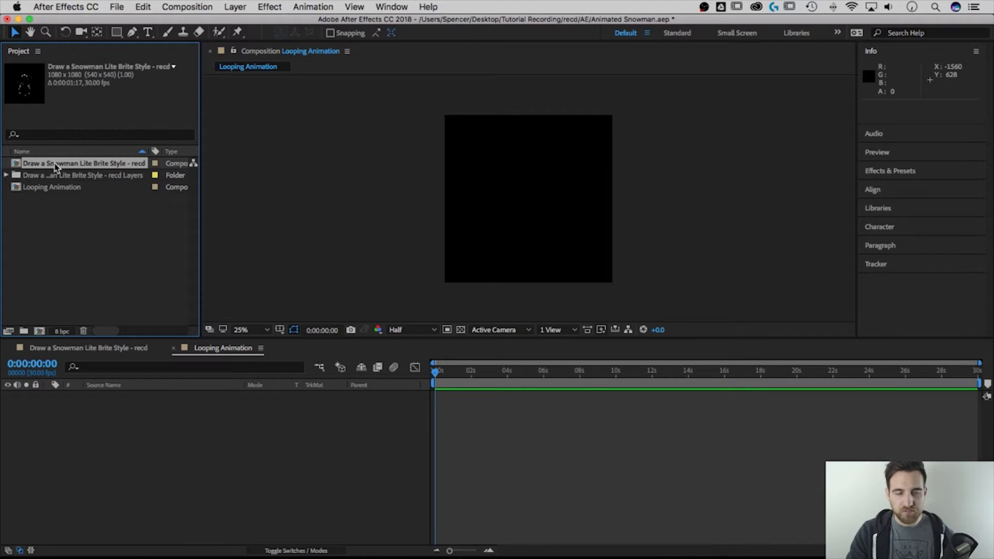
- Drop the Draw a Snowman Lite Brite Style - recd comp into Looping Animation and scrub it
mouse_move(56, 167)
left_mouse_down()
mouse_move(101, 336)
mouse_move(106, 413)
left_mouse_up()
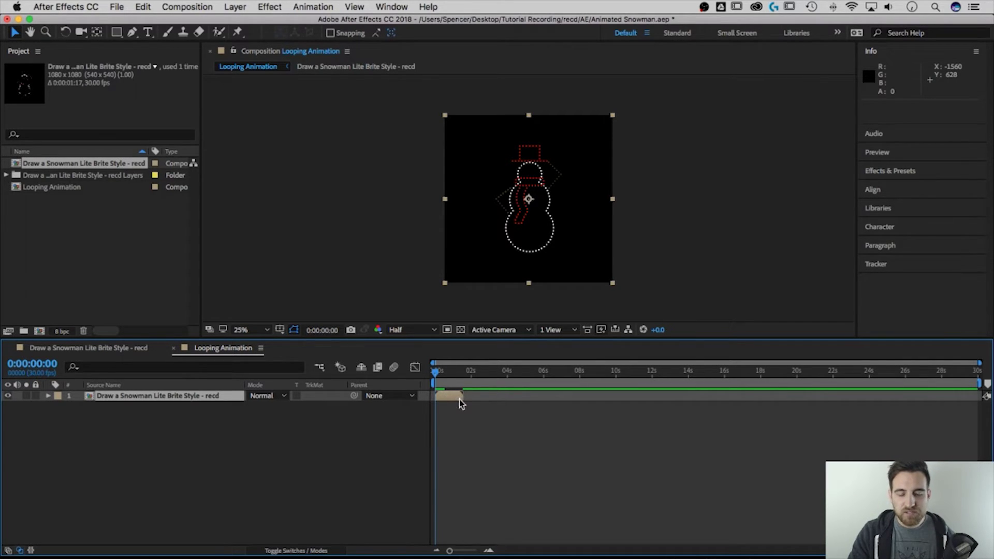
left_click(103, 351)
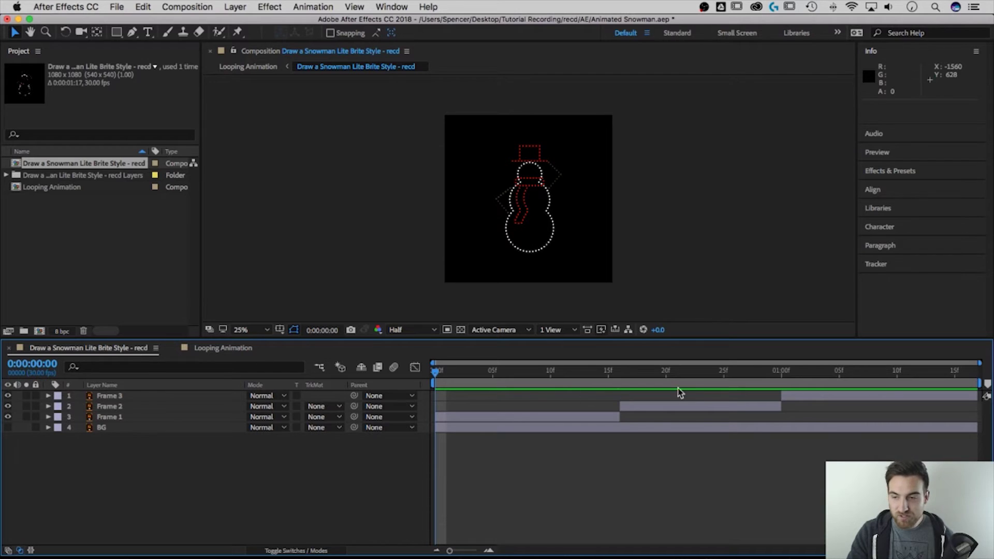
left_click(217, 352)
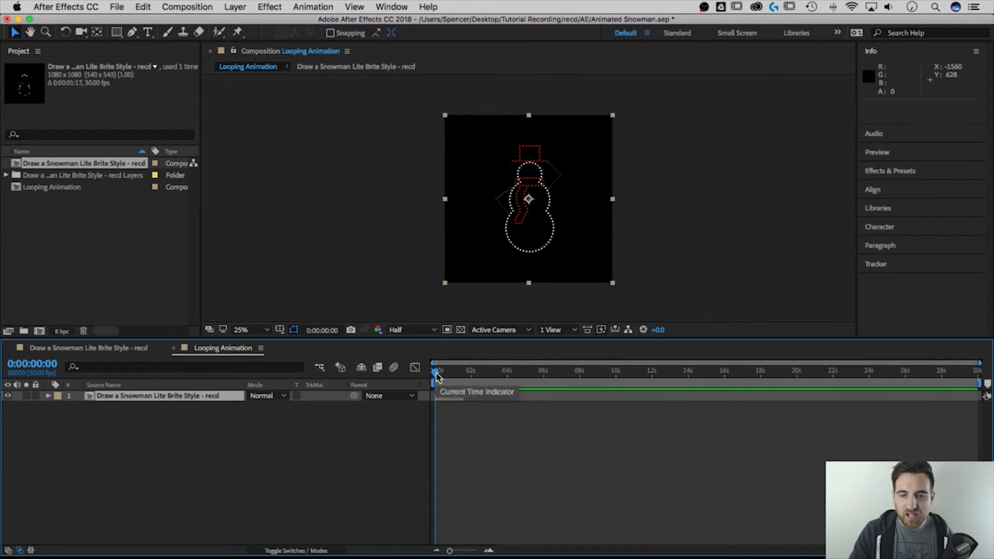
mouse_move(437, 376)
left_mouse_down()
mouse_move(471, 376)
mouse_move(430, 377)
left_mouse_up()
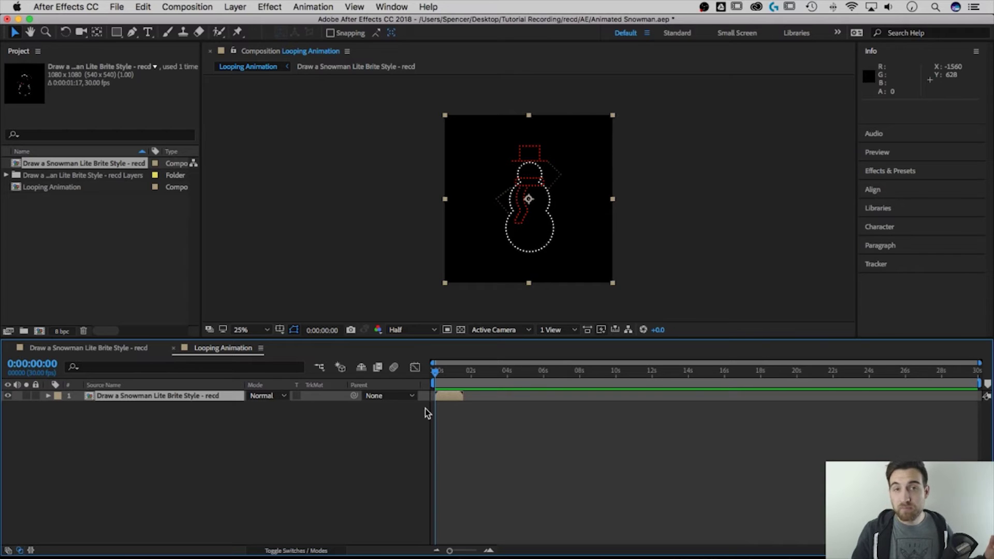
right_click(452, 399)
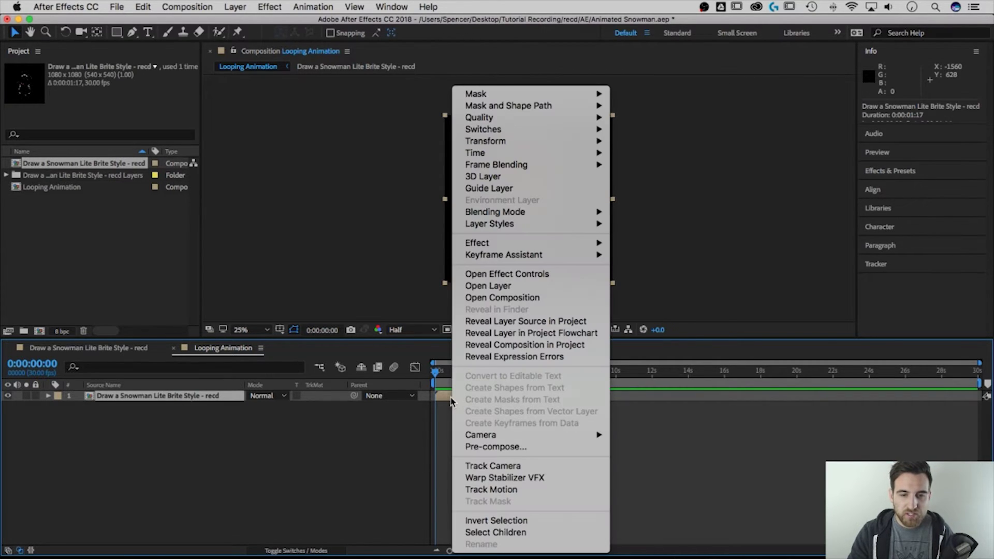
- Enable Time Remapping on the nested snowman layer and select its end keyframe
mouse_move(554, 154)
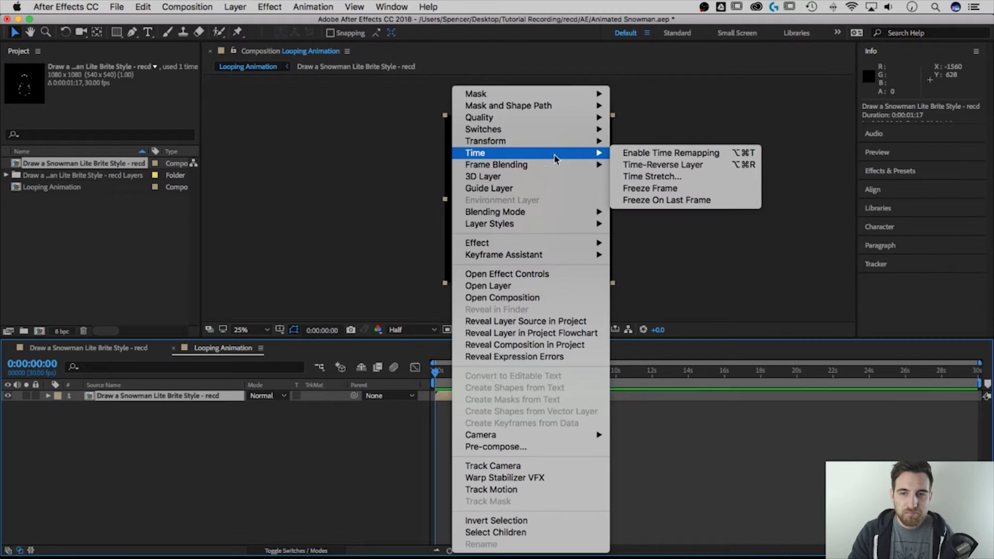
left_click(657, 155)
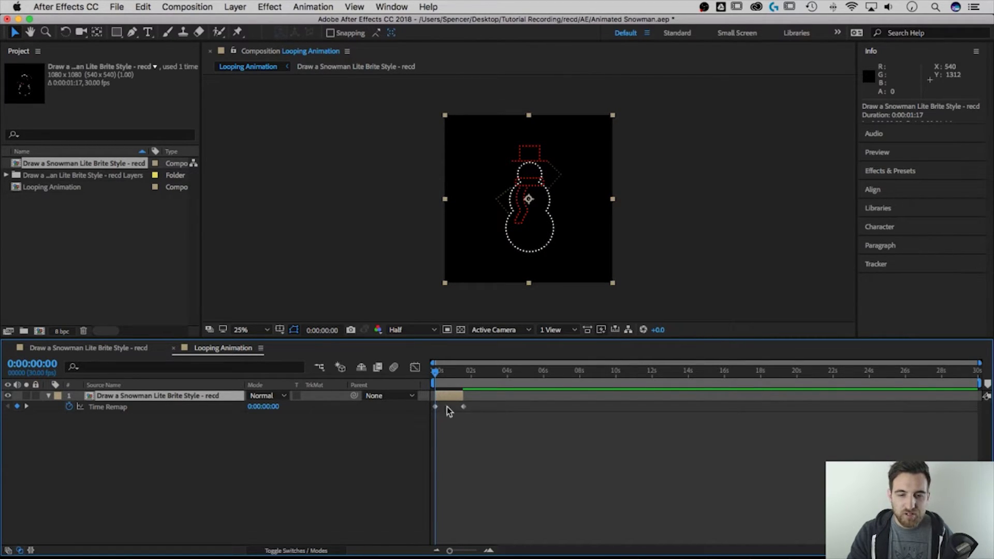
mouse_move(463, 408)
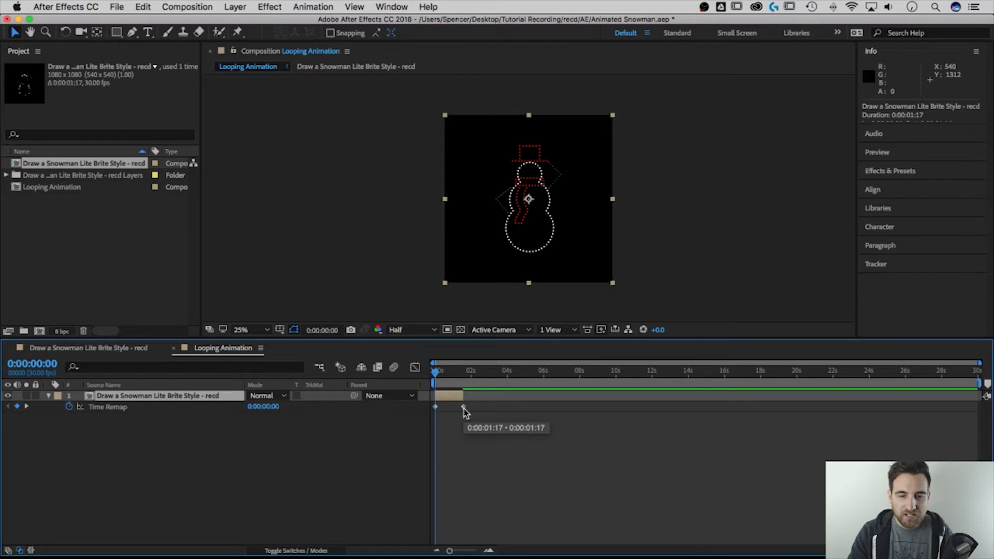
left_click(463, 407)
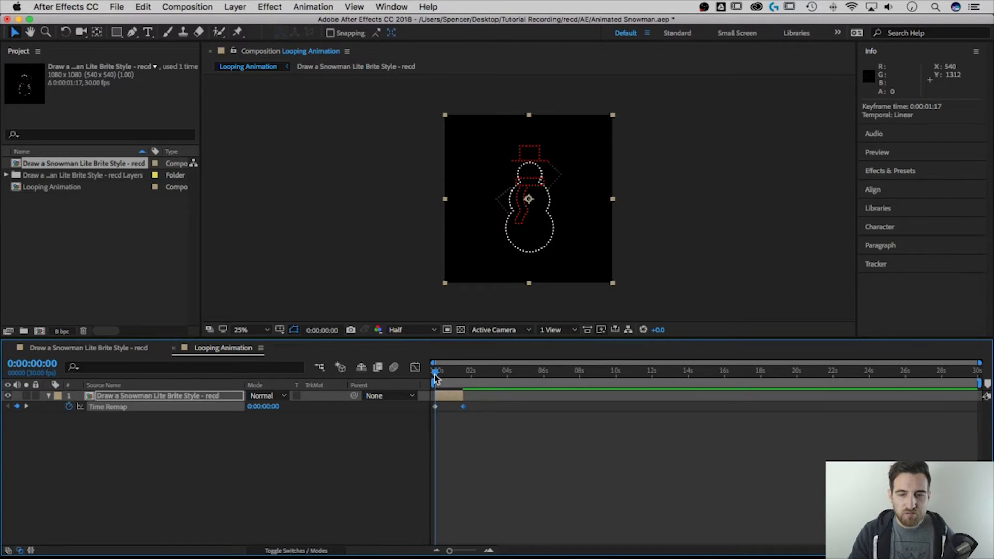
- Move the current time to 0:00:01:15, where the snowman's hat is raised
left_click(437, 372)
left_click_drag(437, 372, 462, 377)
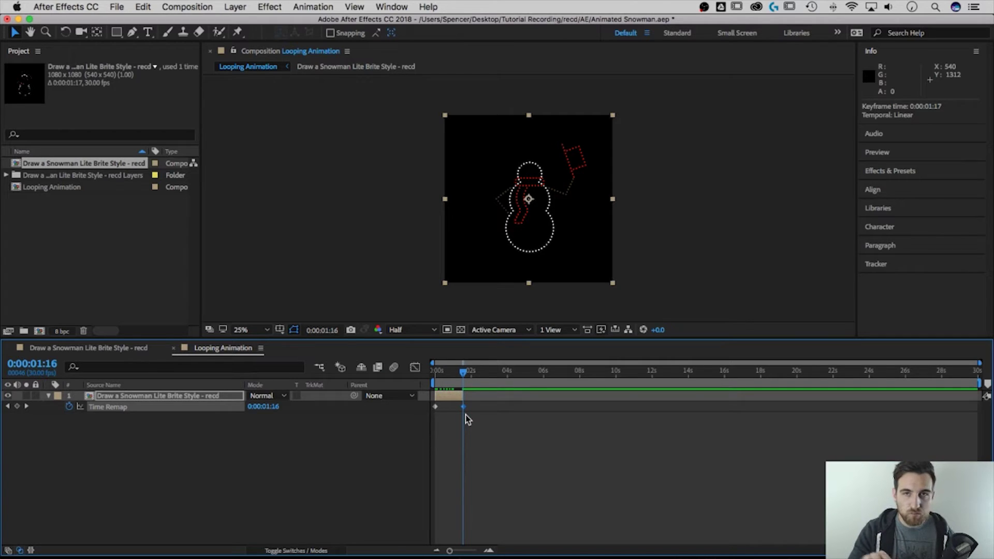
left_click(47, 364)
left_click(47, 364)
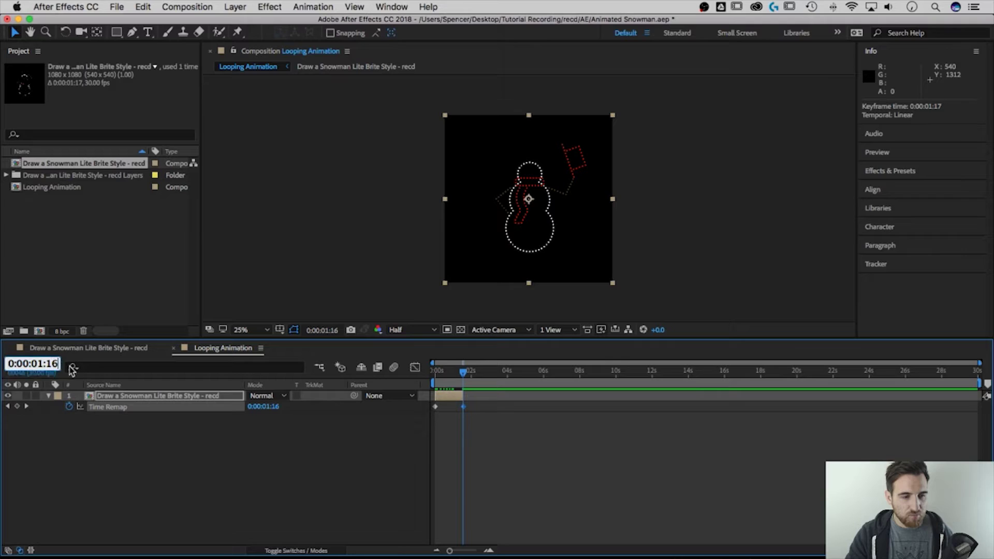
key("BackSpace")
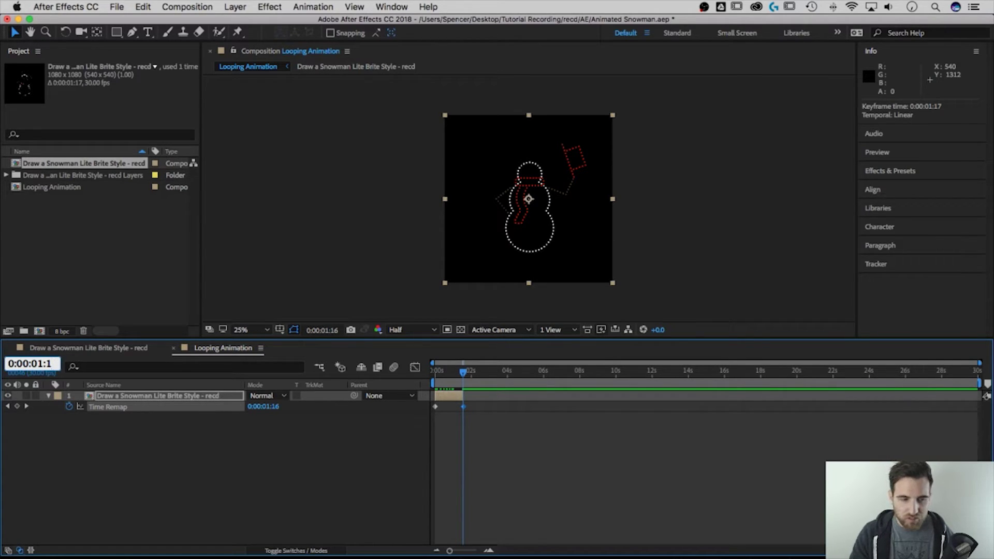
type("5")
key("Return")
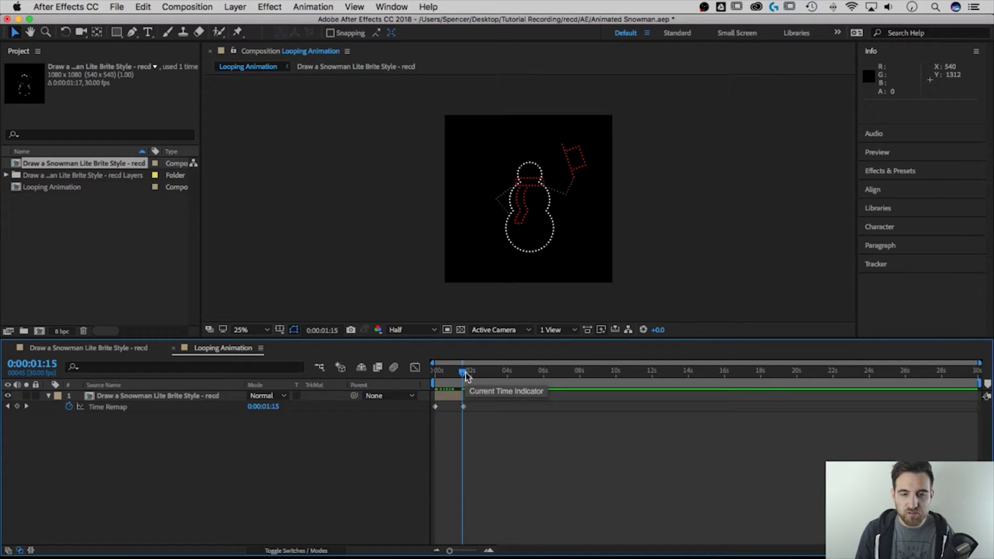
key("Page_Down")
key("Page_Up")
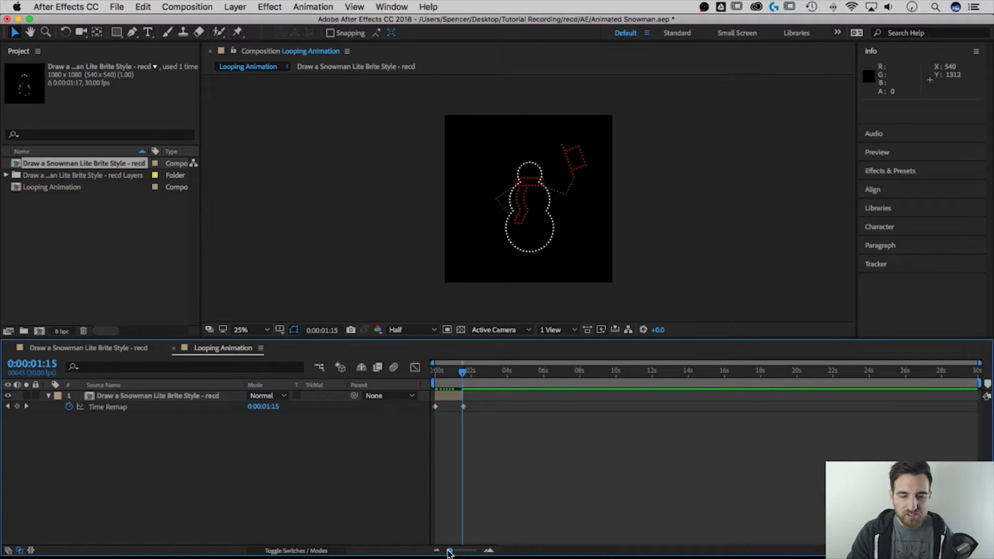
- Add a Time Remap keyframe at 0:00:01:15 and set the last keyframe's value to 0
left_click_drag(448, 550, 473, 551)
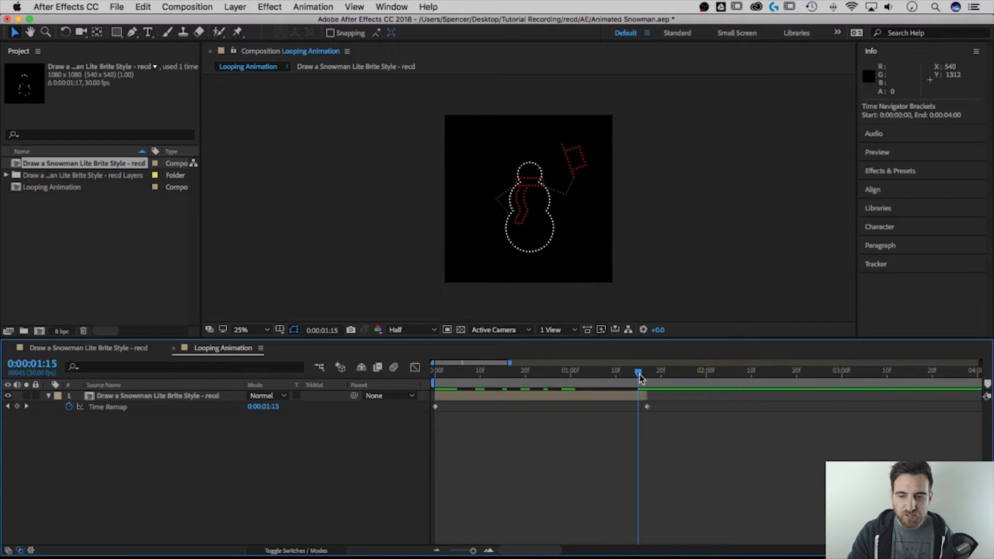
left_click(18, 406)
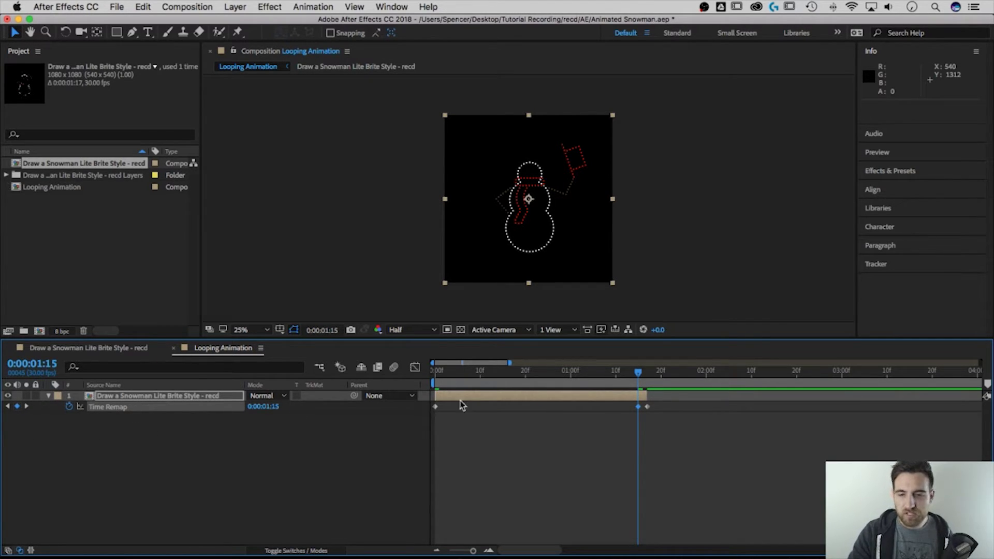
double_click(648, 408)
type("0")
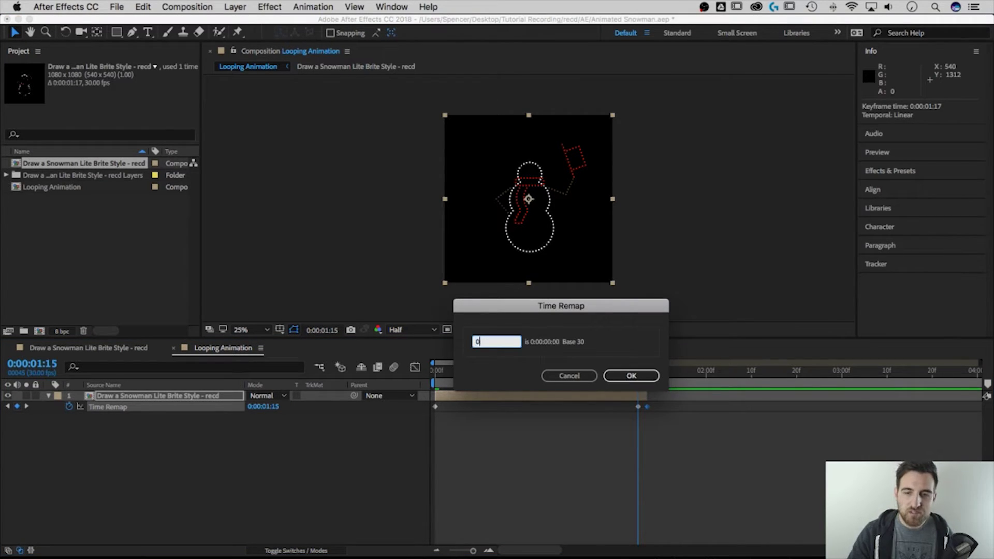
left_click_drag(558, 309, 515, 300)
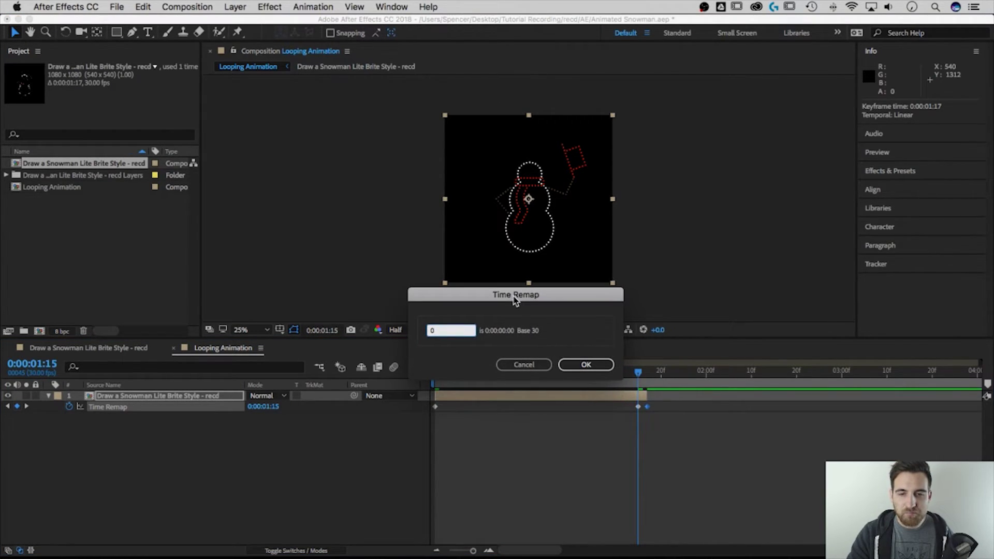
left_click(586, 365)
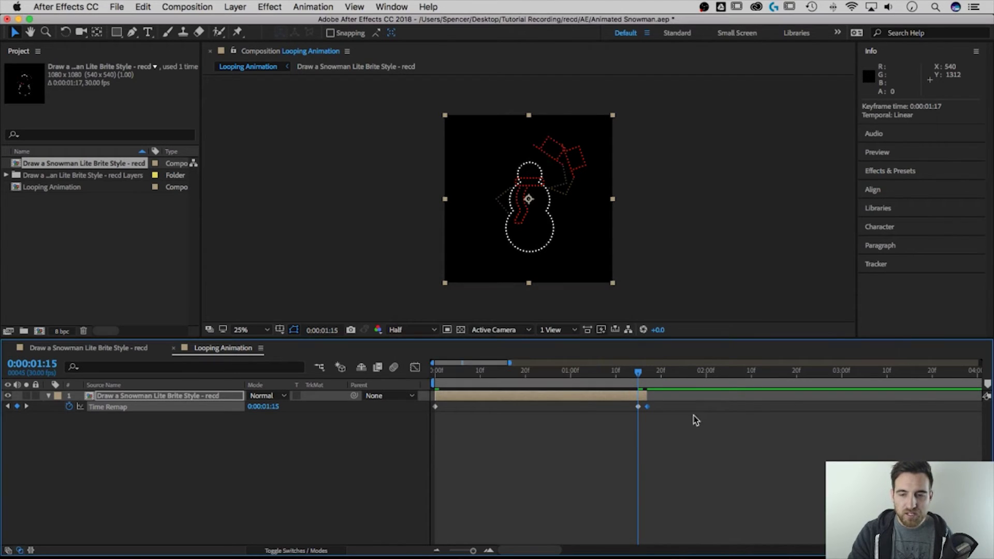
- Delete the last Time Remap keyframe, keeping only the start and 0:00:01:15 keys
left_click(676, 406)
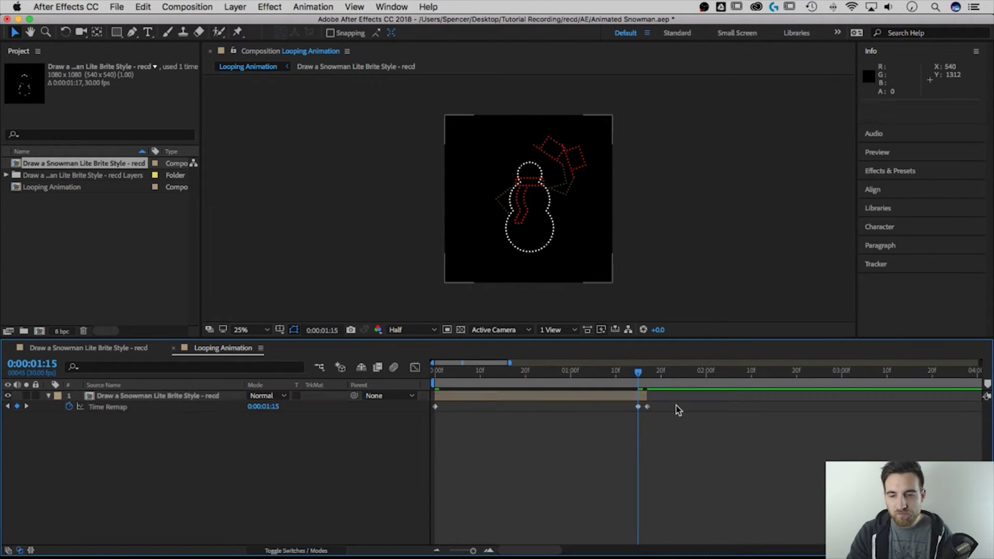
left_click(647, 407)
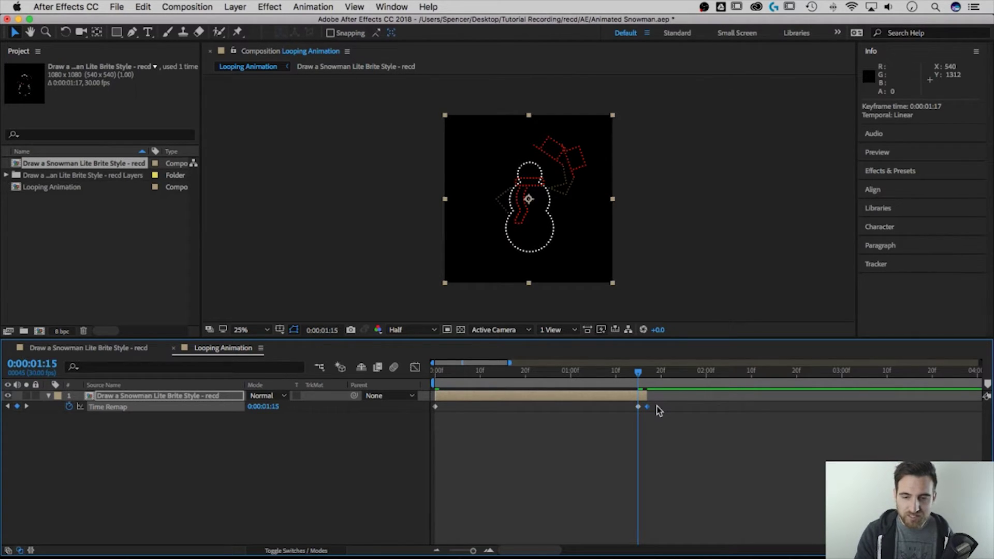
key("Delete")
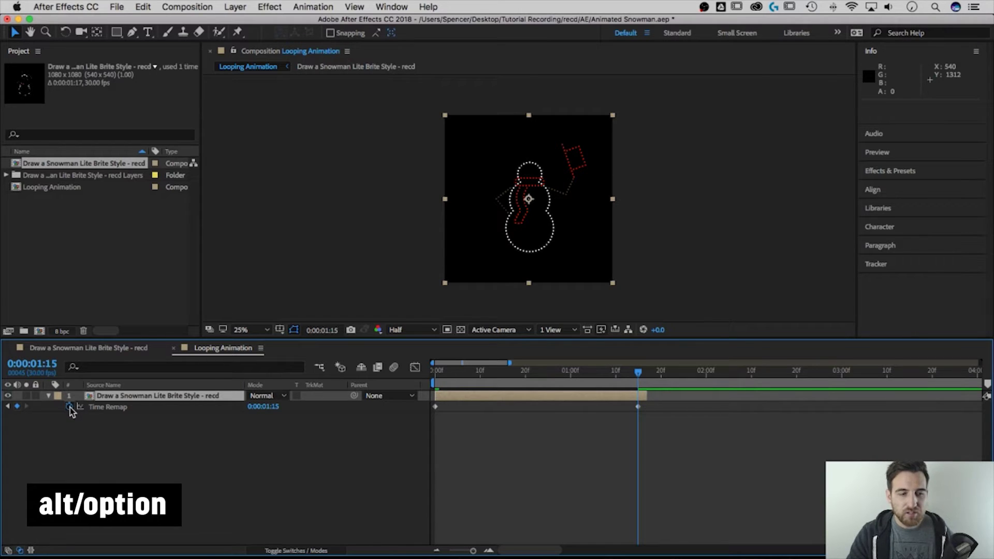
- Apply a loopOut(type = "cycle", numKeyframes = 0) expression to the snowman layer's Time Remap
left_click(71, 408, "alt")
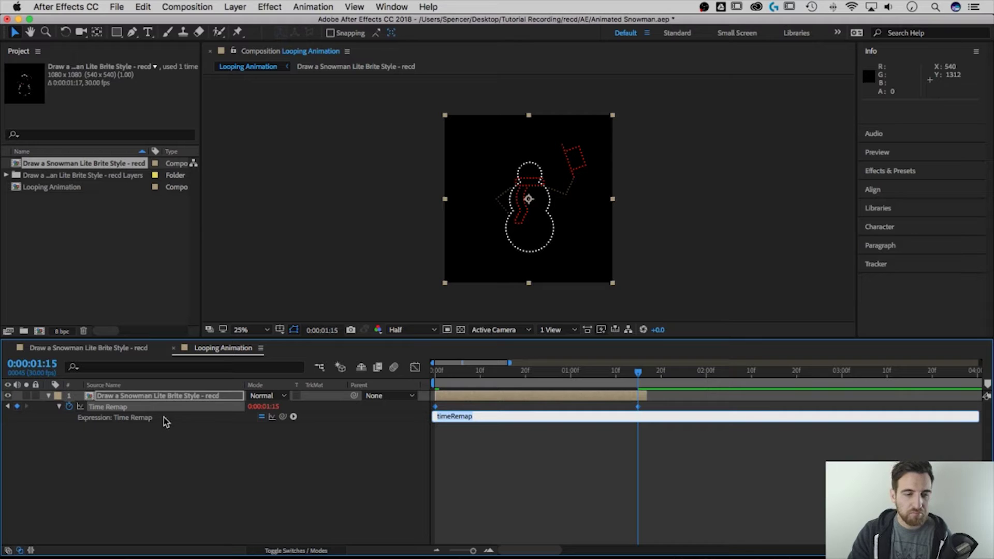
left_click(293, 416)
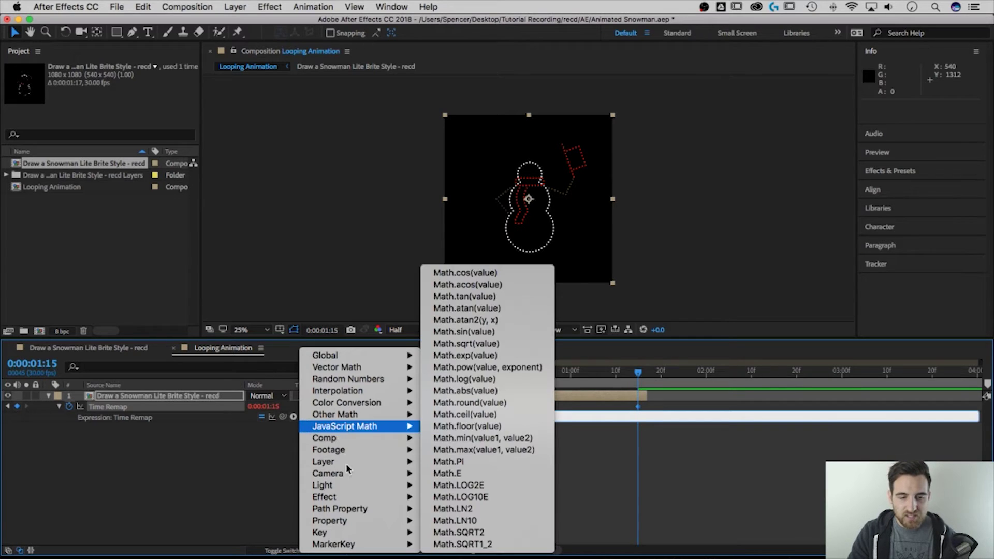
mouse_move(350, 532)
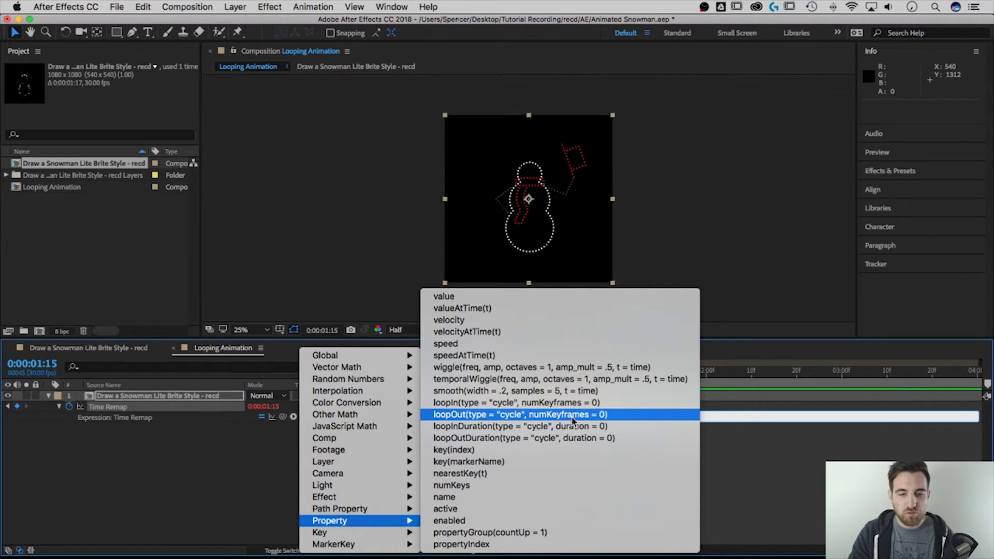
left_click(572, 418)
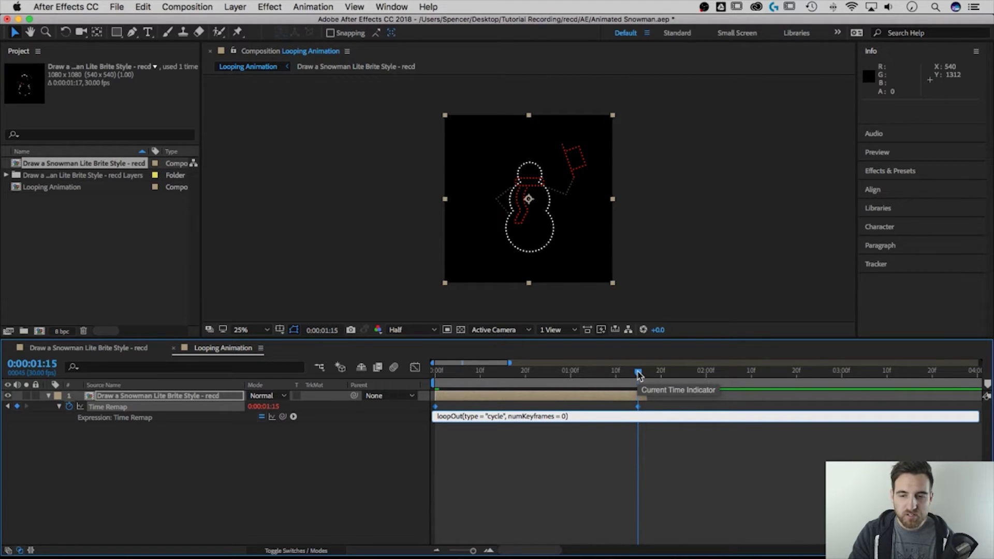
left_click(639, 374)
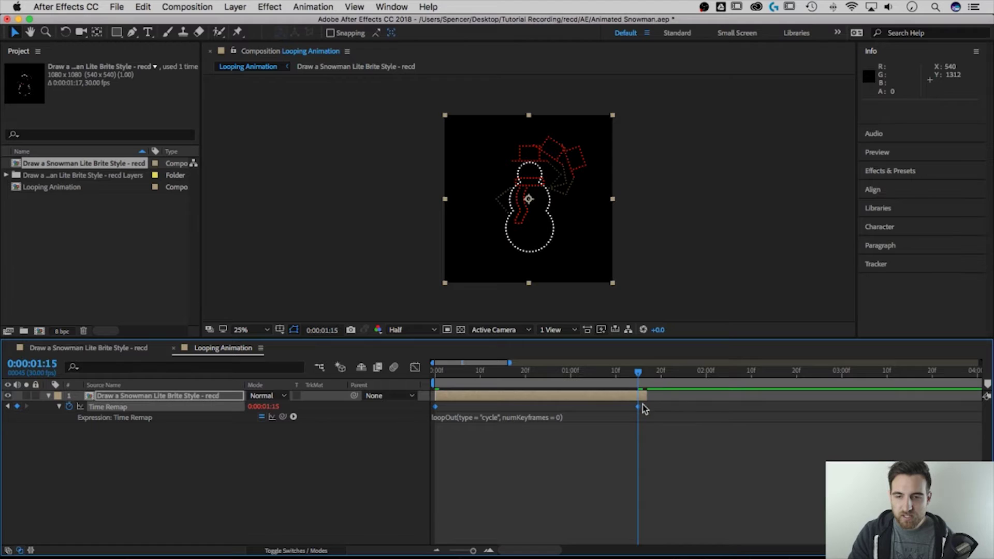
- Extend the snowman layer to about 10 seconds and preview the loop from 0:00:00:00
left_click_drag(646, 397, 905, 398)
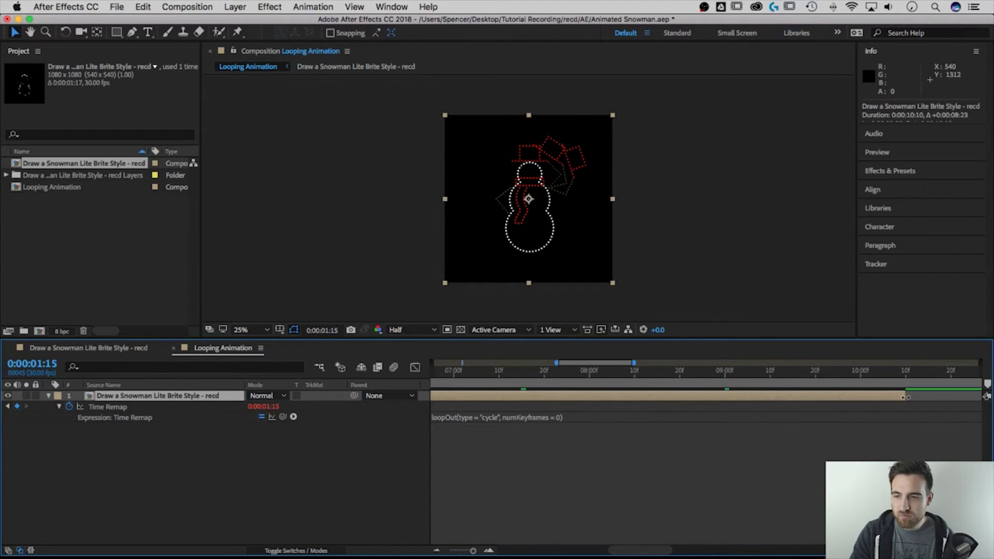
left_click_drag(473, 551, 458, 552)
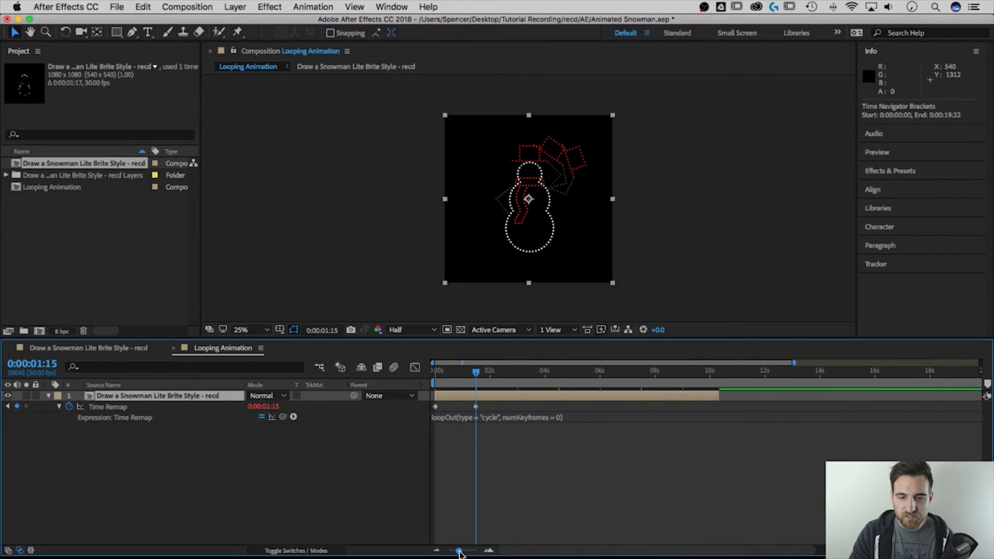
left_click(473, 373)
left_click_drag(472, 376, 427, 376)
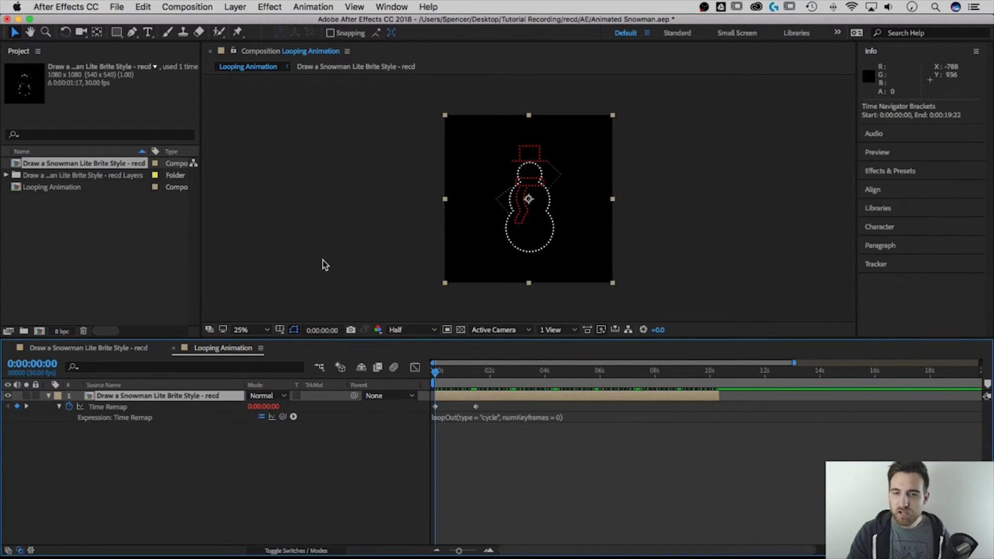
left_click(778, 252)
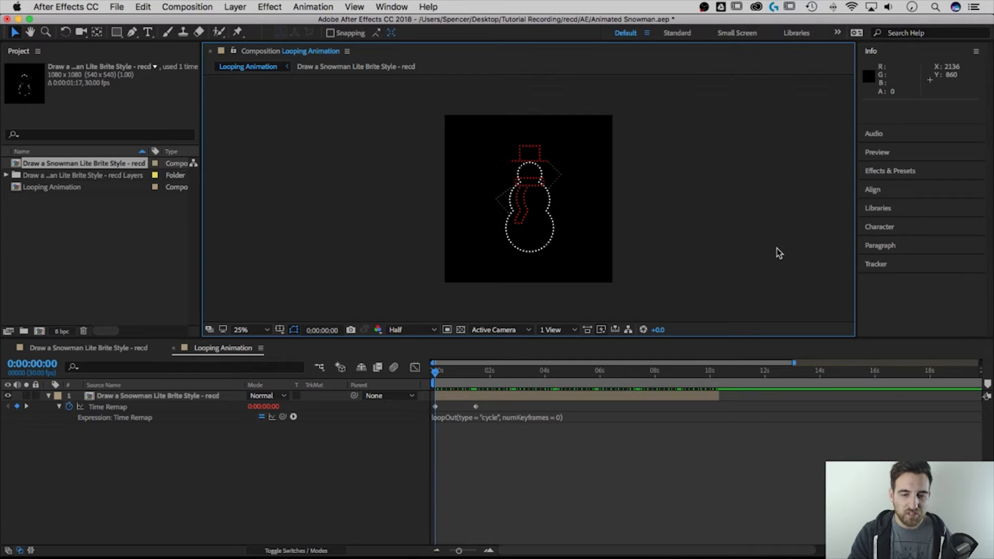
key("space")
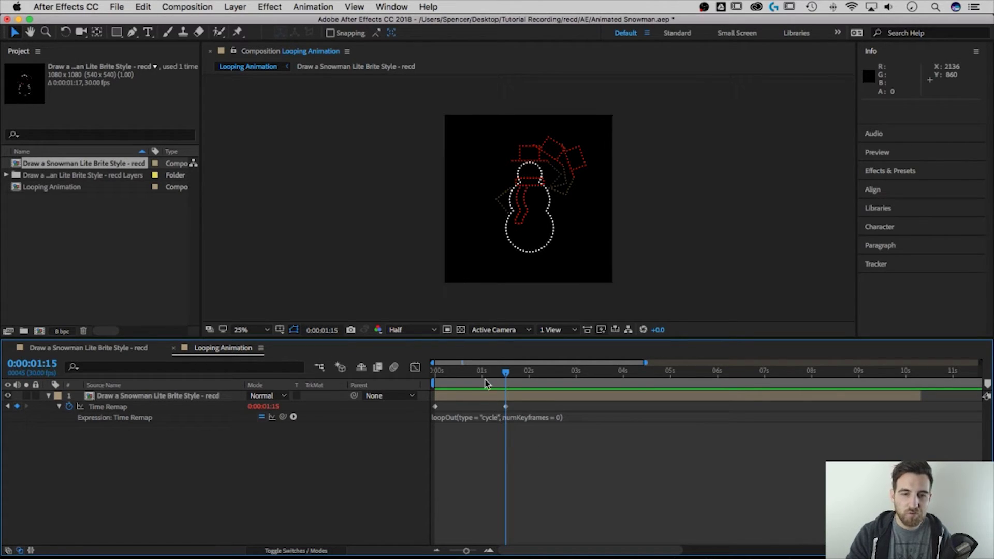
- Switch the Composition preview resolution from Half to Full and play back the looping hat tip
left_click(424, 331)
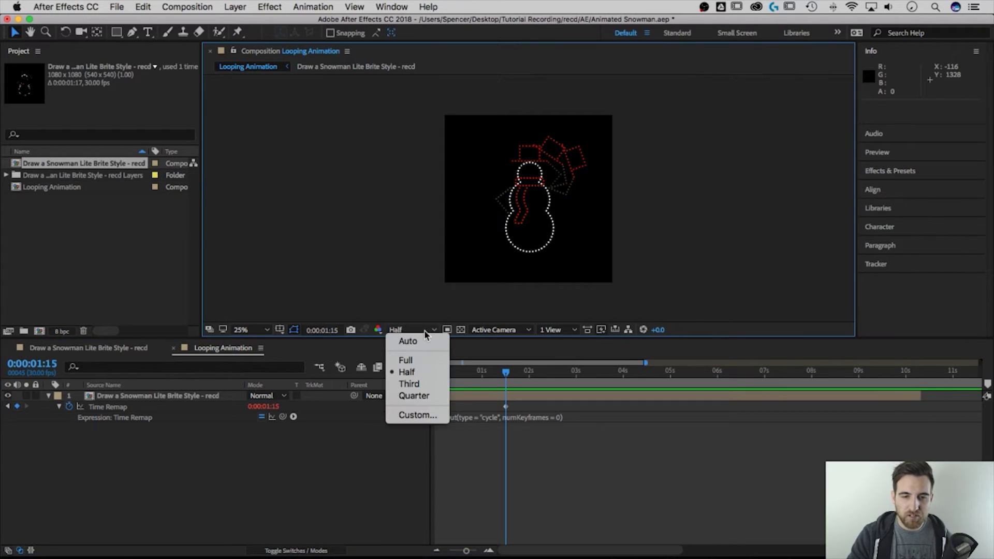
left_click(421, 365)
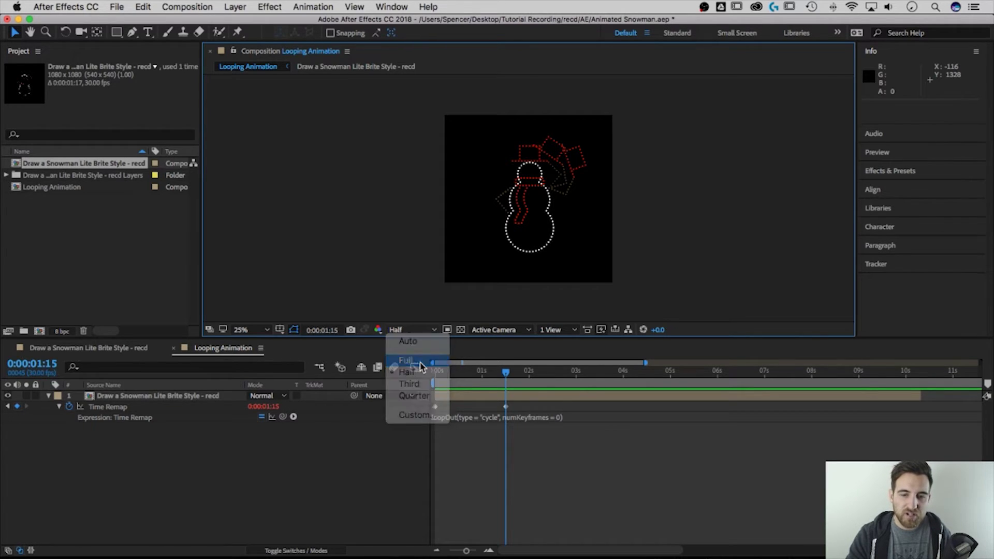
left_click_drag(474, 372, 435, 382)
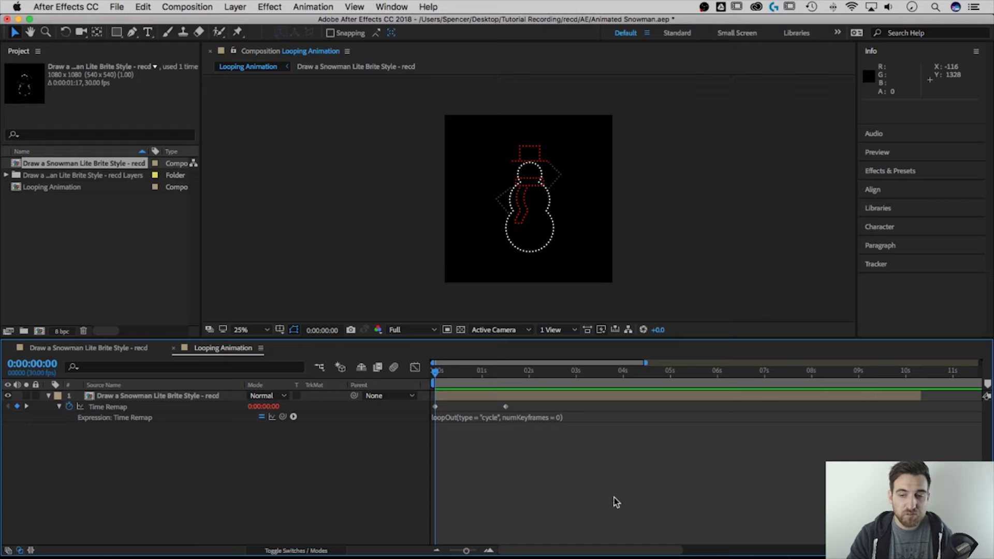
key("space")
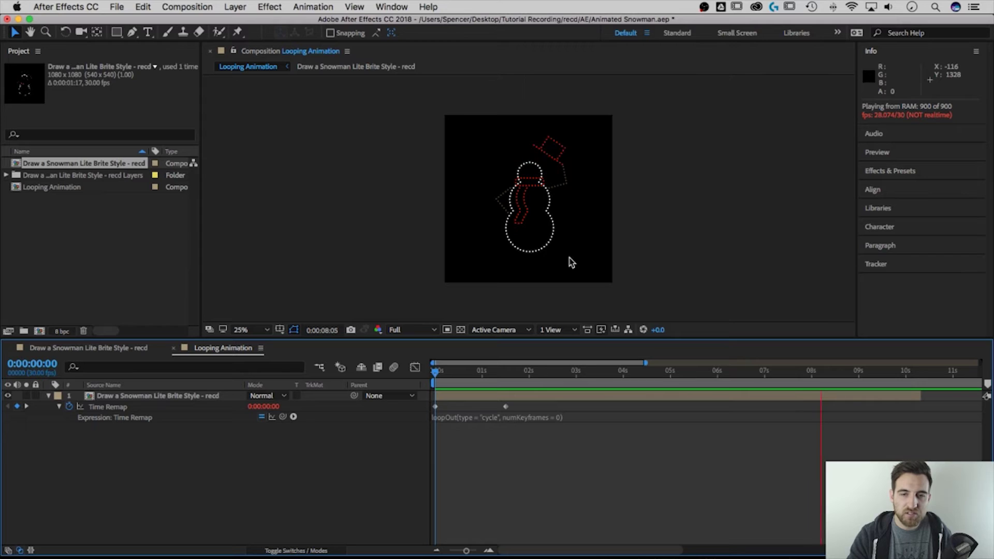
key("space")
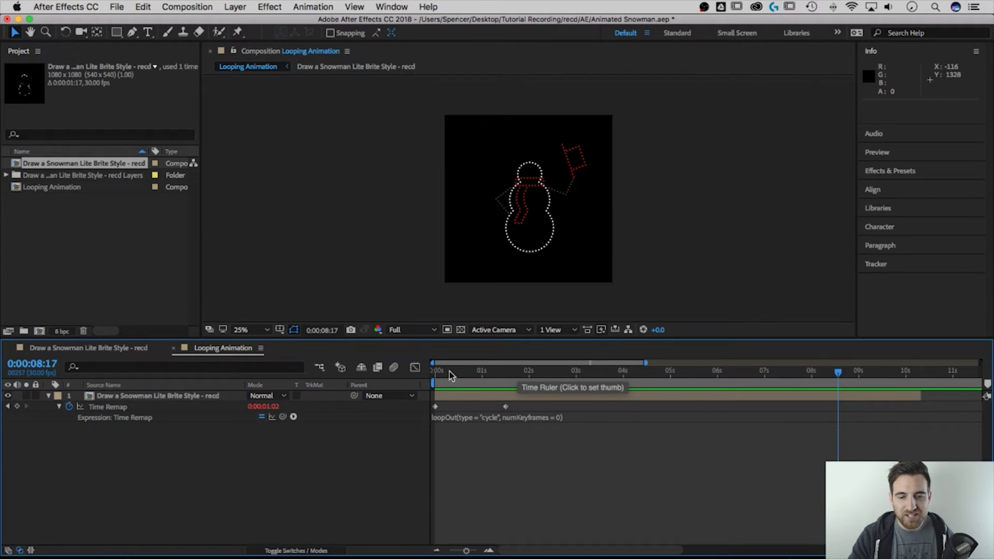
left_click_drag(442, 372, 482, 377)
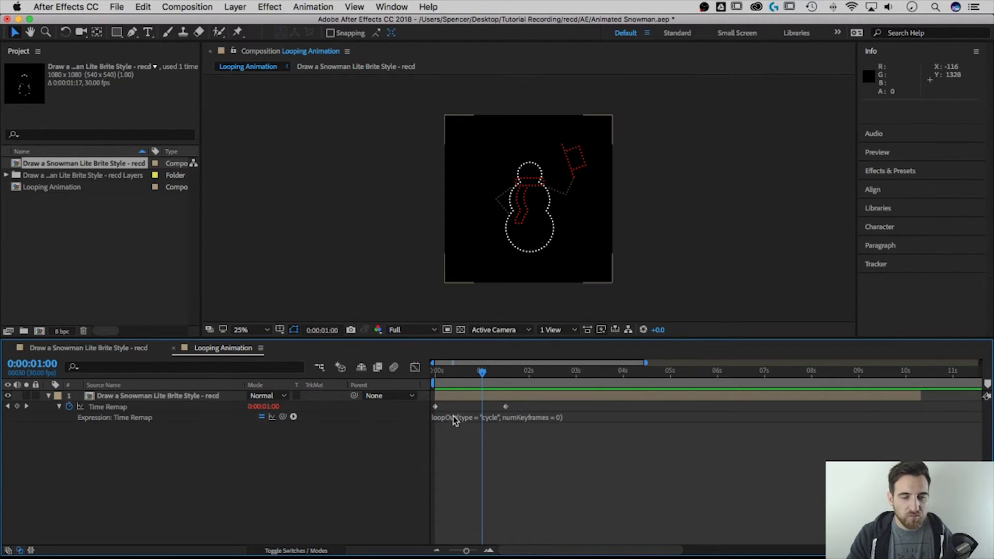
- Change the Time Remap loopOut type to "pingpong" and preview the loop from the start
left_click(496, 418)
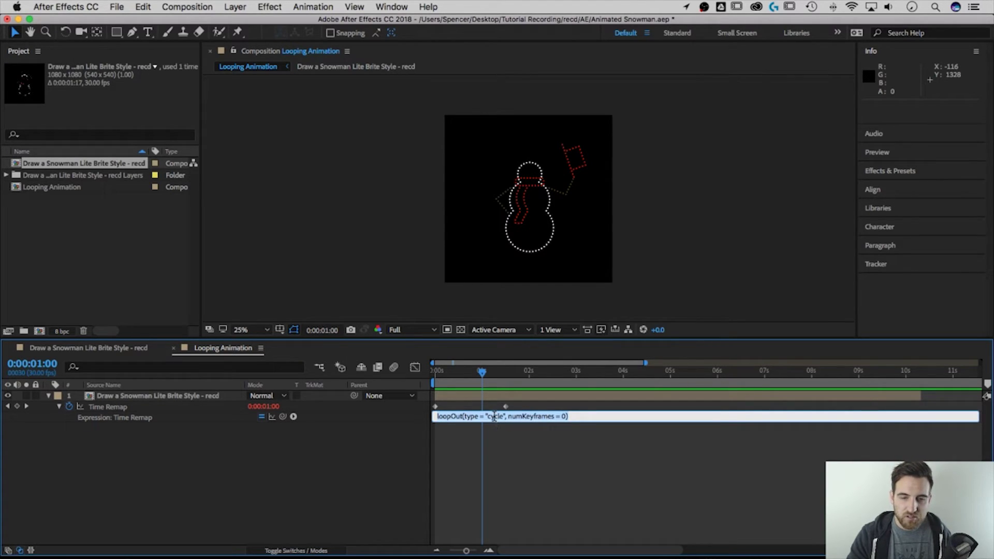
left_click(497, 417)
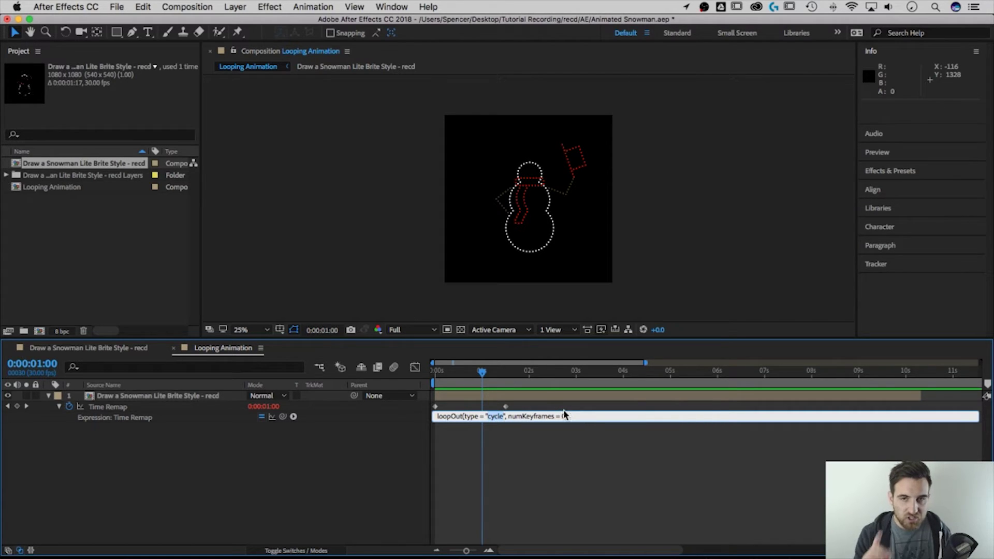
type("pingpong")
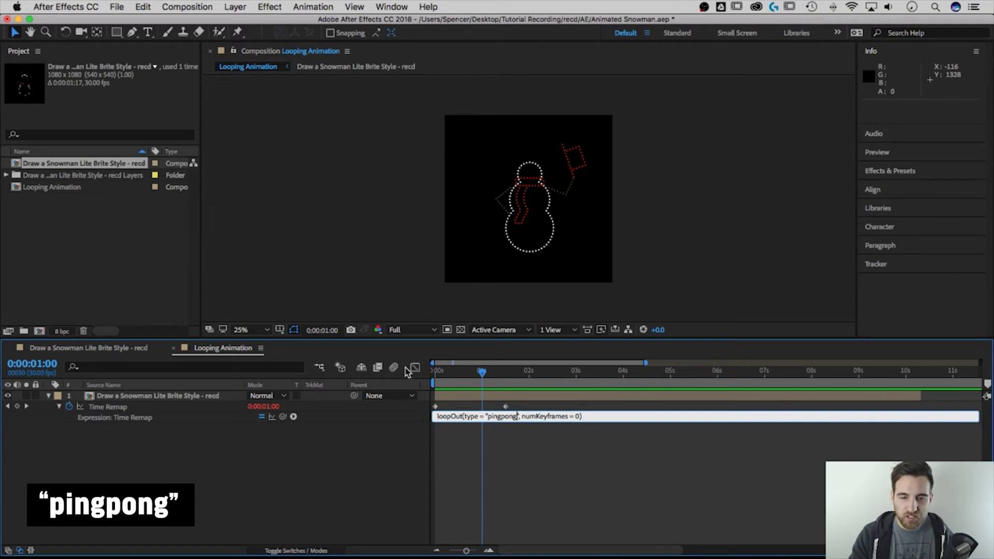
left_click(483, 372)
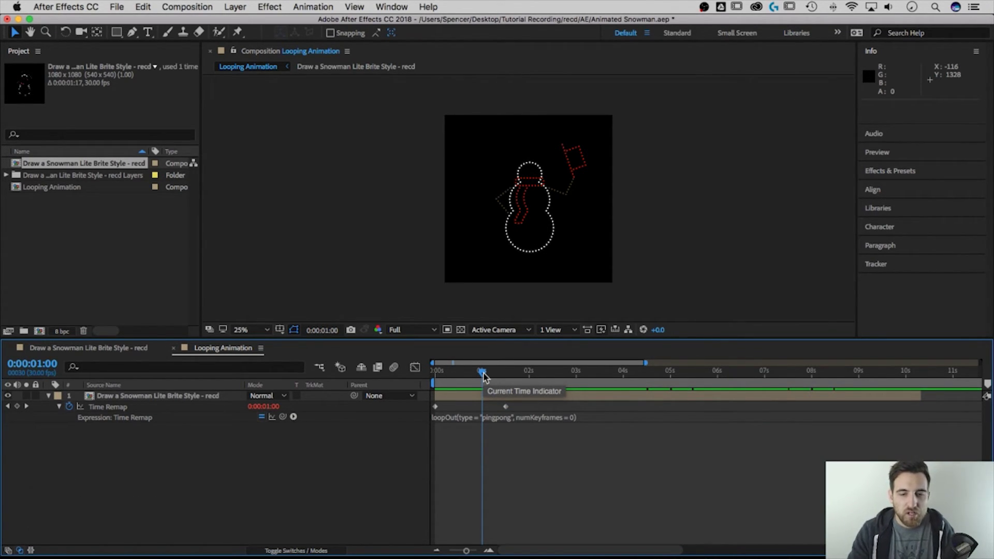
left_click_drag(483, 373, 435, 372)
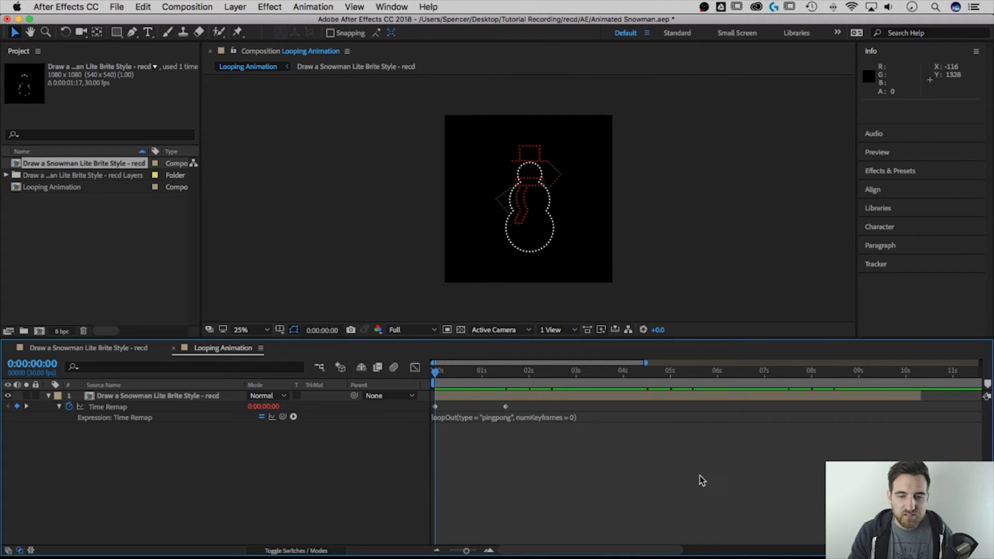
key("space")
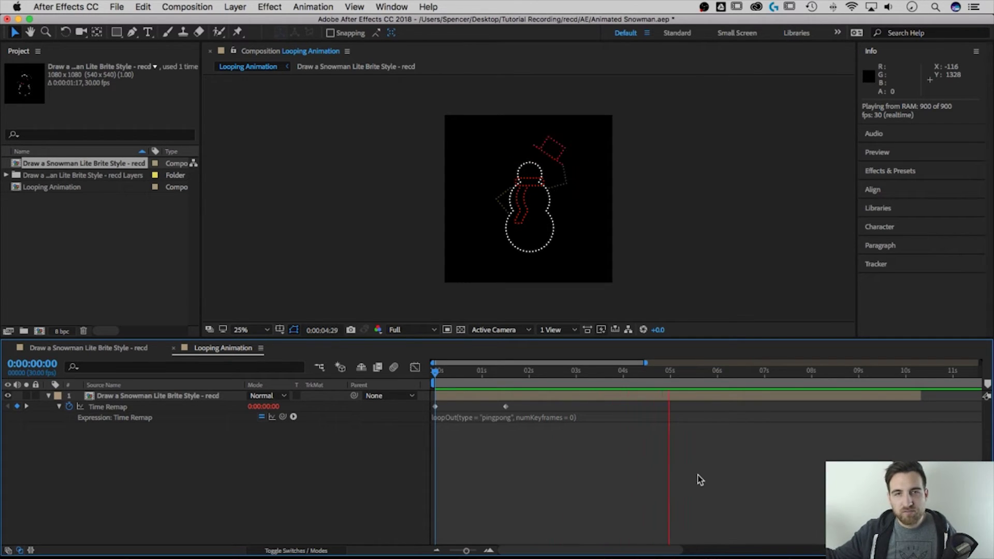
key("space")
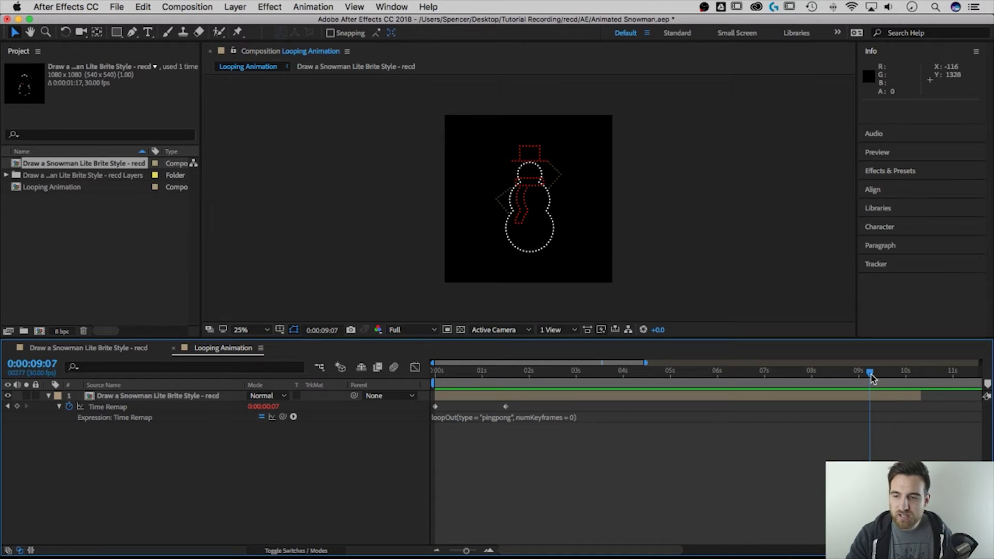
- Extend the snowman layer's out-point to the 30-second comp end and preview again
left_click_drag(871, 374, 931, 374)
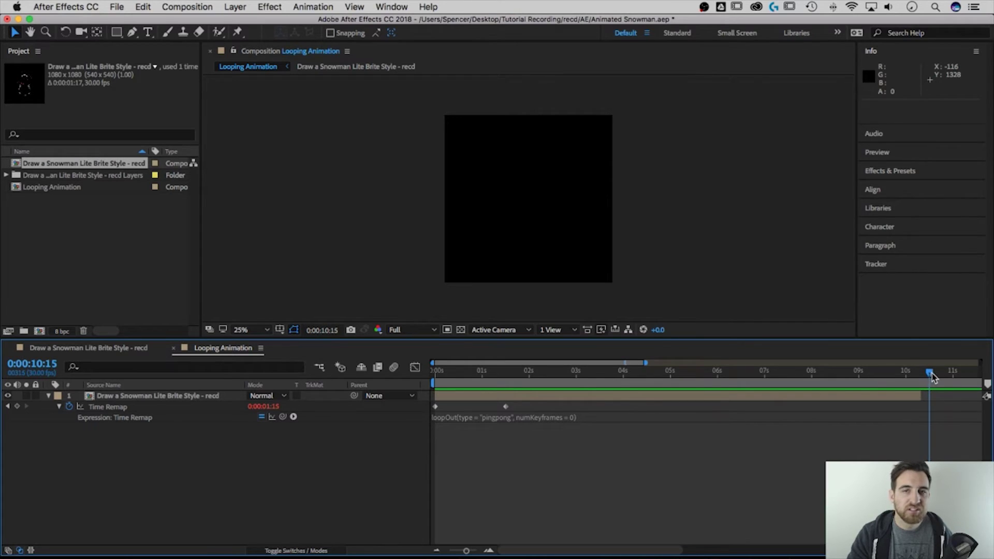
left_click_drag(466, 550, 439, 554)
left_click_drag(620, 396, 975, 390)
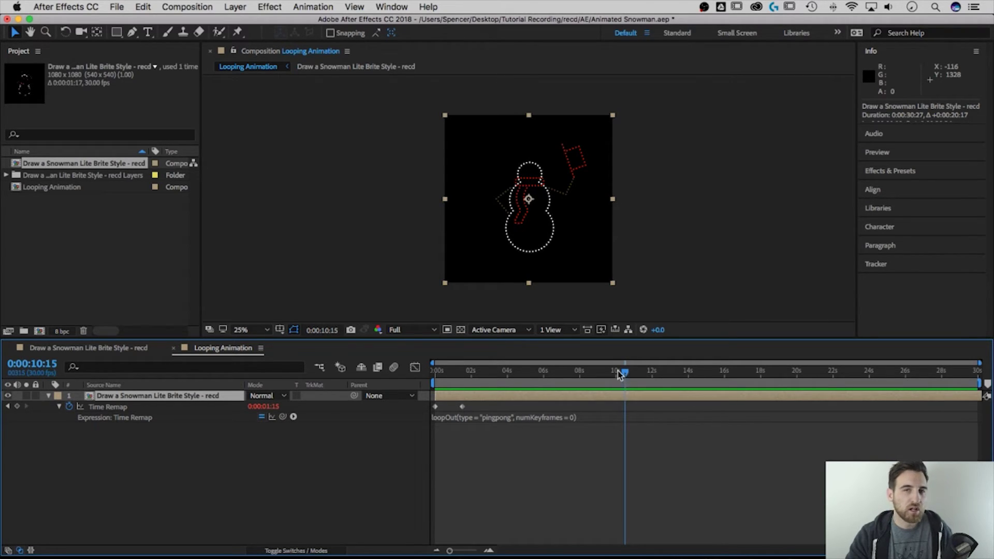
left_click_drag(625, 372, 431, 372)
key("space")
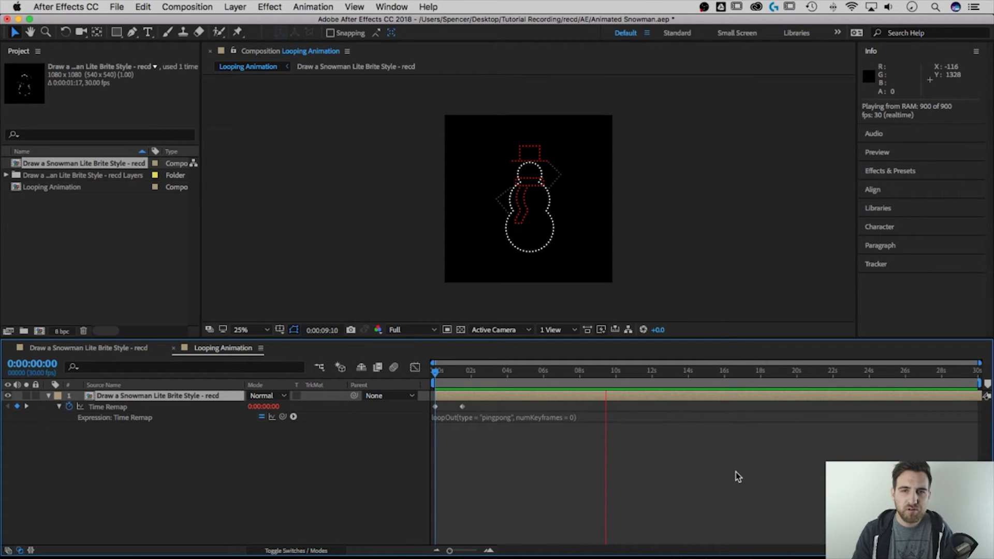
key("space")
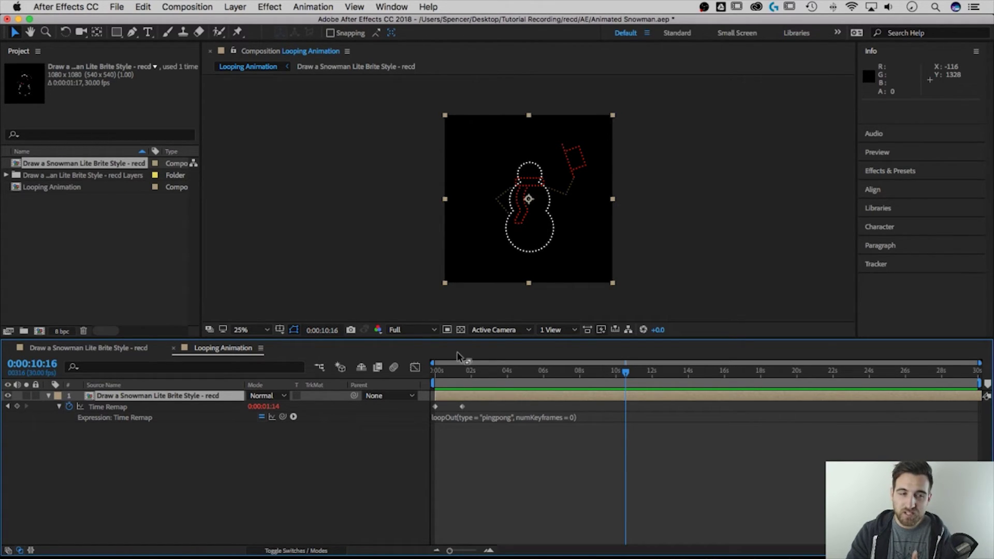
- Check the Illustrator layers folder in the Project panel and clear the layer selection
left_click(6, 175)
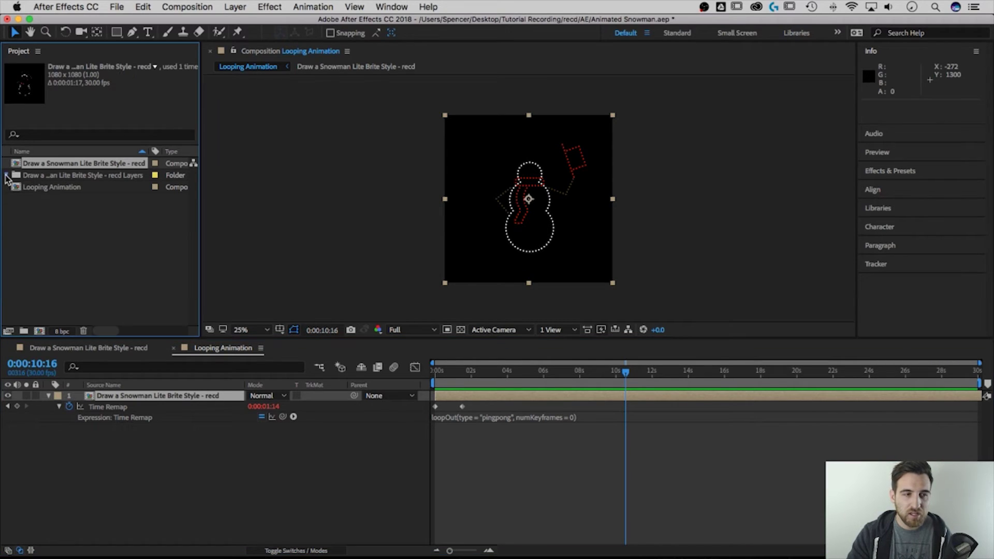
left_click(6, 175)
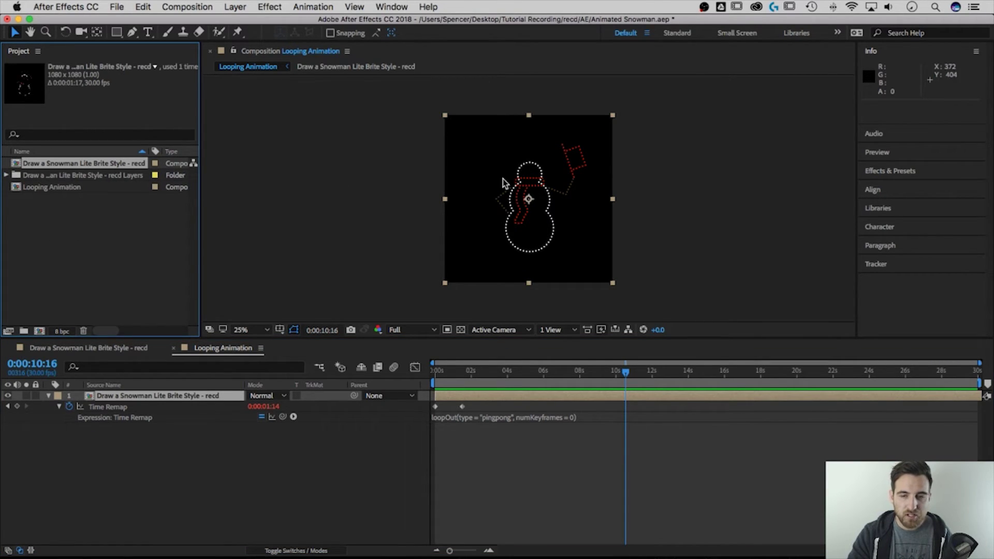
left_click(365, 243)
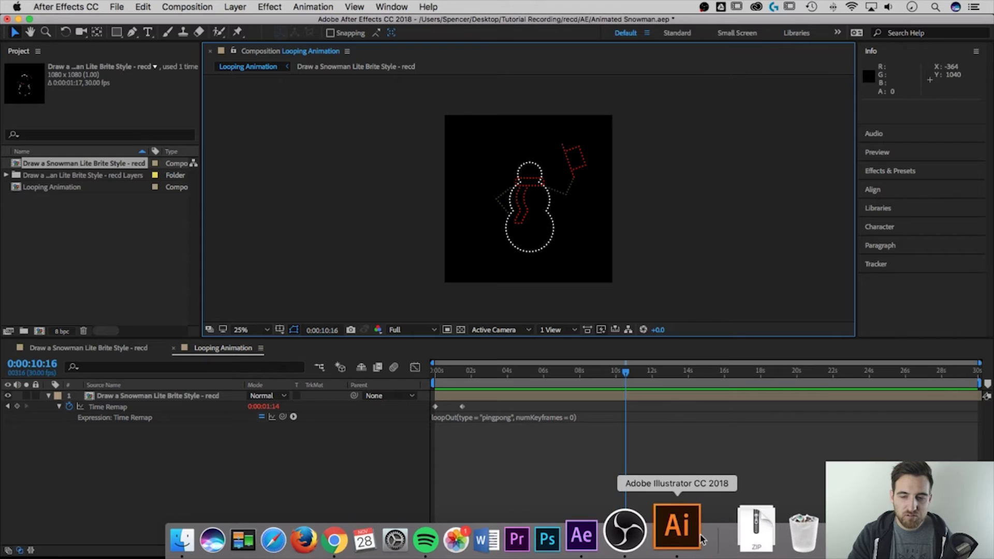
left_click(678, 529)
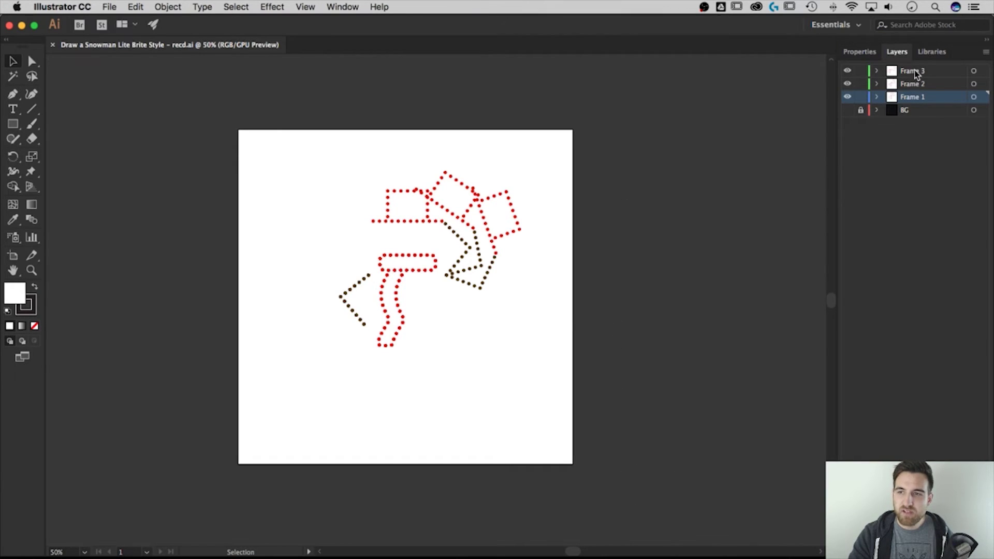
- Show the BG layer and select every object sharing the red scarf's fill and stroke
left_click(847, 110)
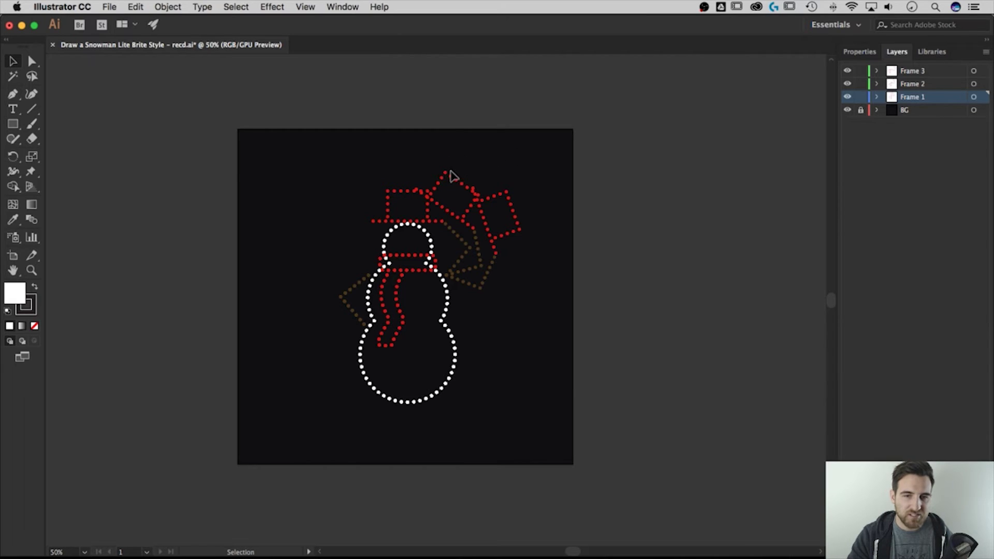
left_click_drag(447, 175, 454, 184)
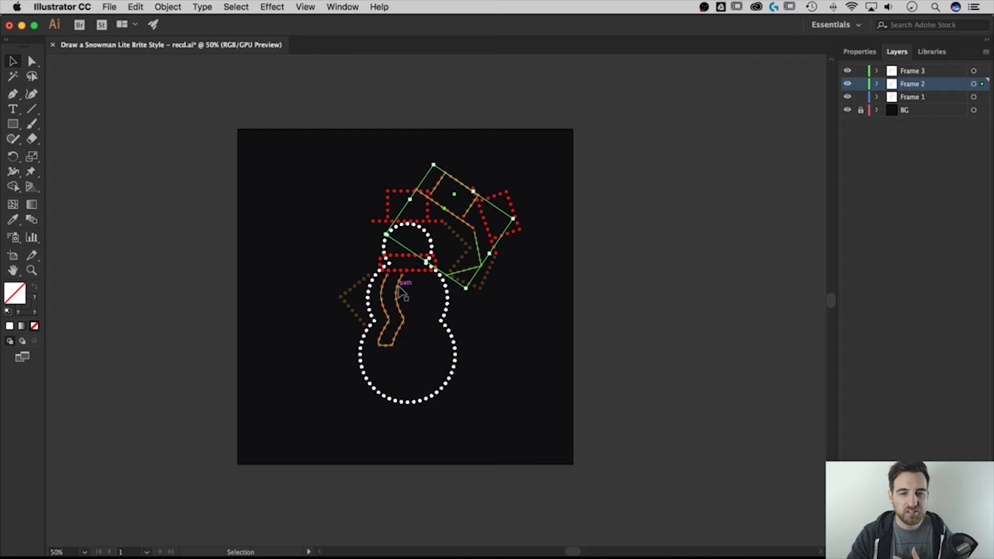
left_click(402, 293)
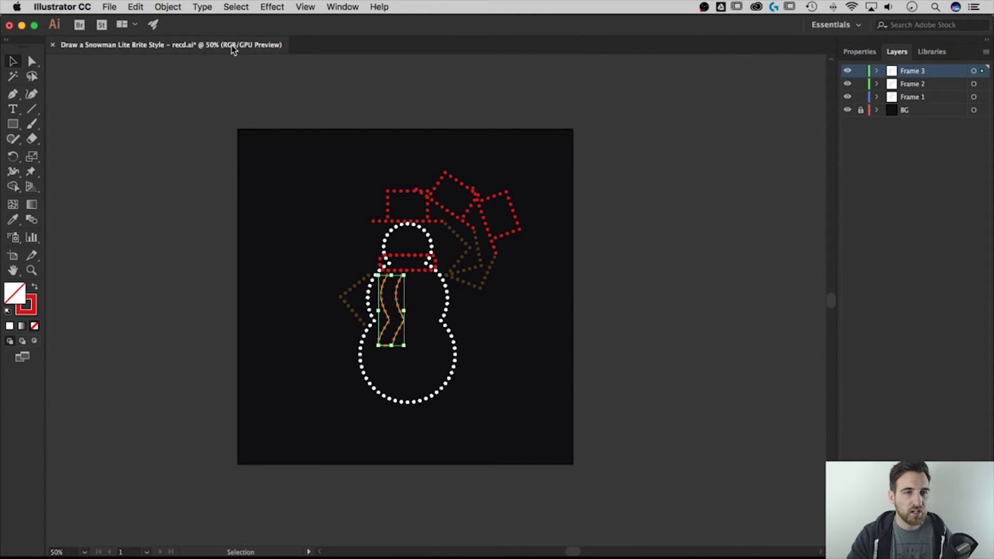
left_click(237, 7)
mouse_move(276, 122)
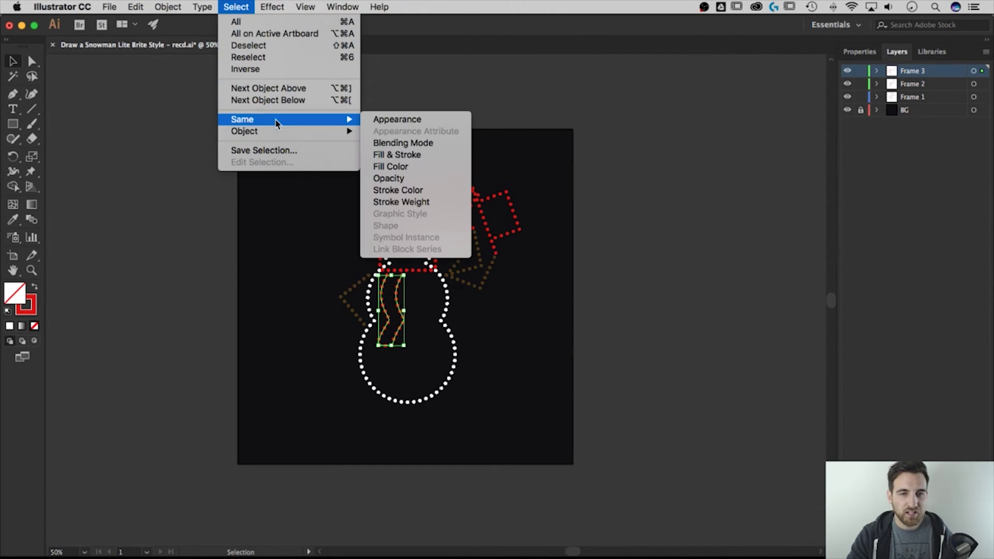
left_click(407, 156)
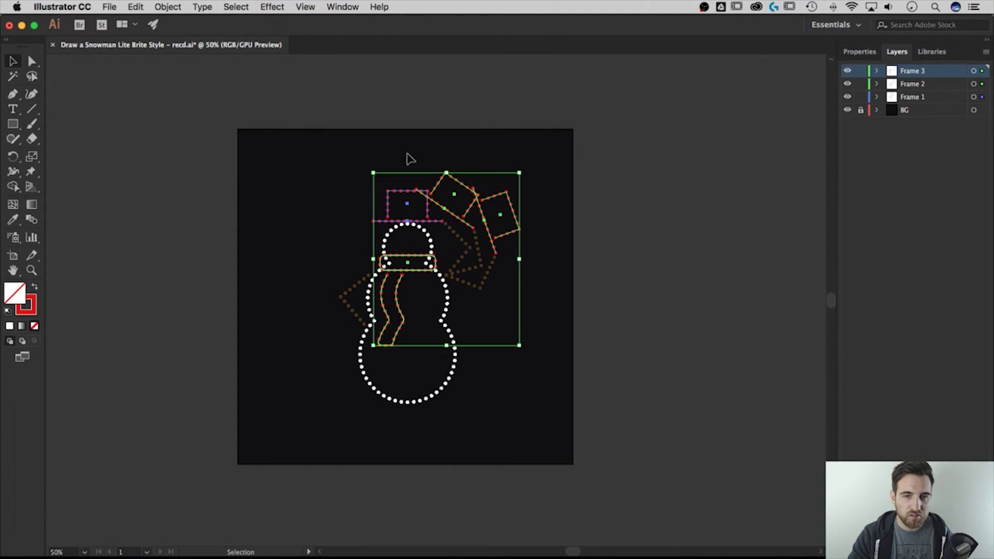
- Set the selected strokes to CMYK Yellow, then deselect everything
left_click(858, 53)
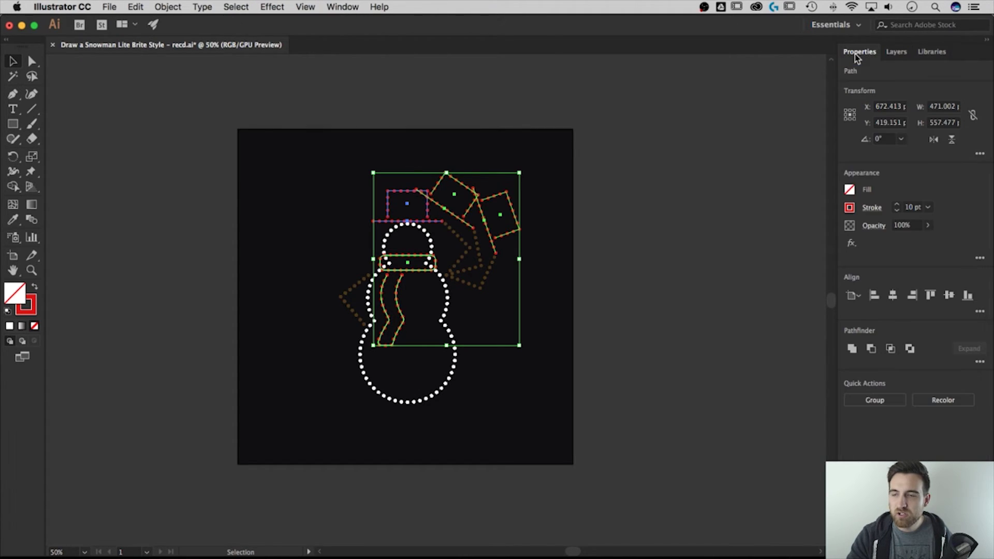
left_click(850, 208)
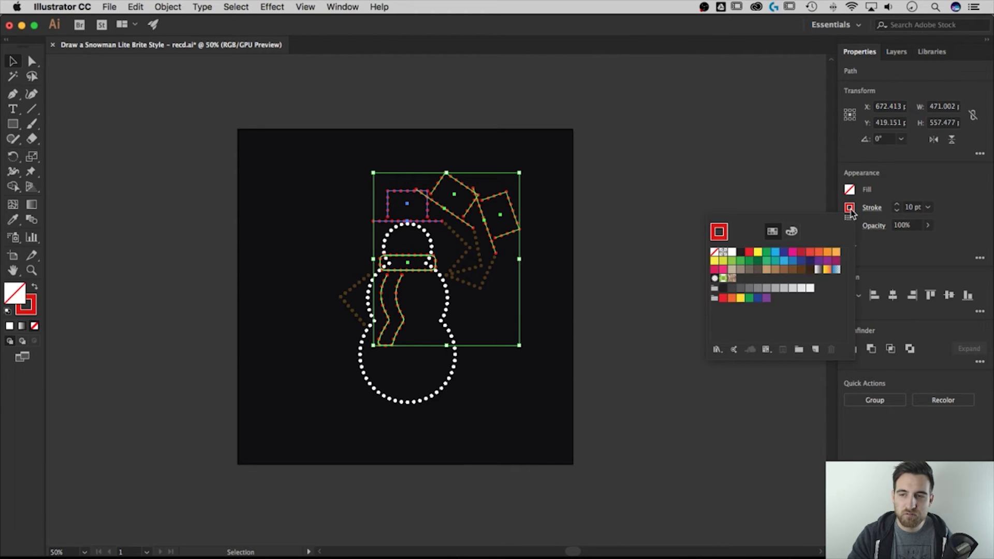
left_click(757, 252)
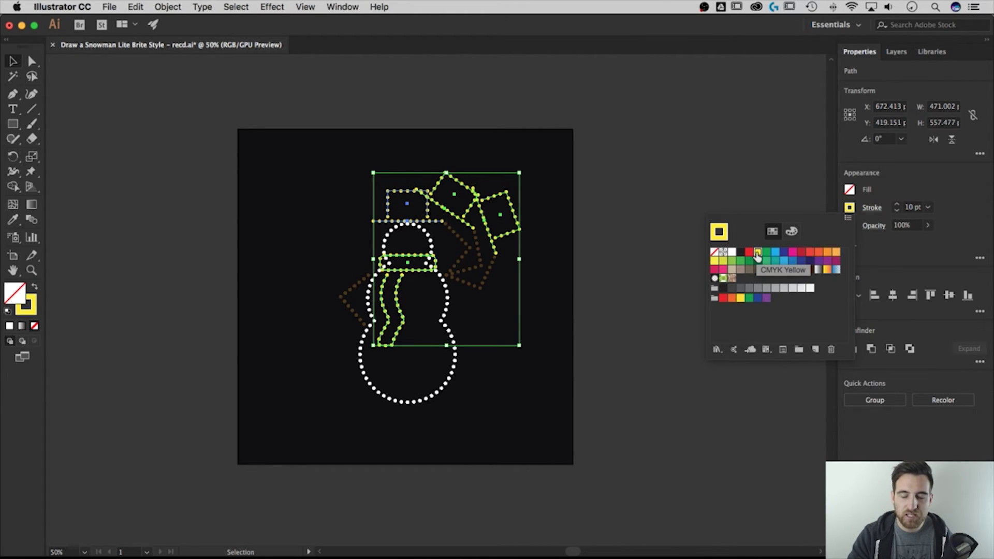
left_click(639, 127)
left_click(637, 151)
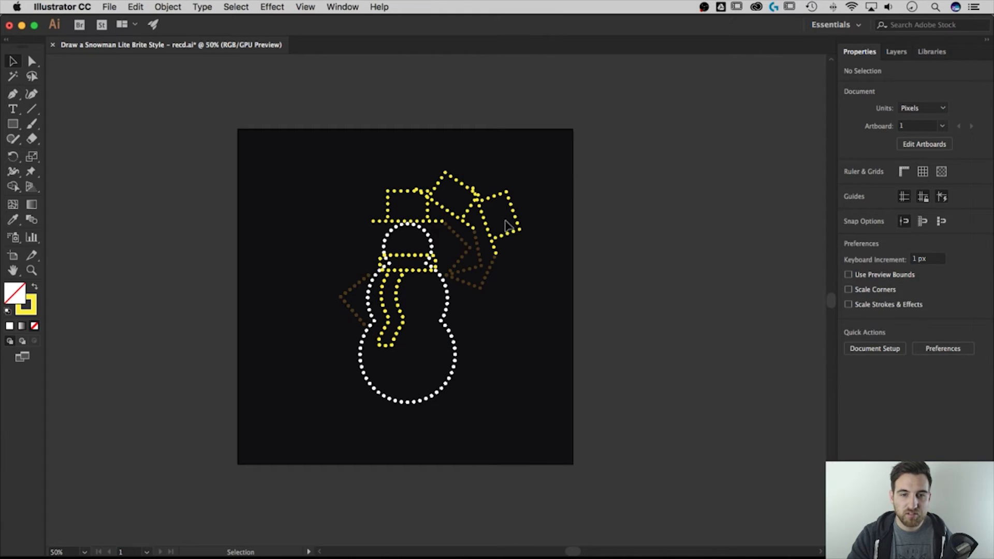
- Save the Illustrator artwork with Cmd+S
key("super")
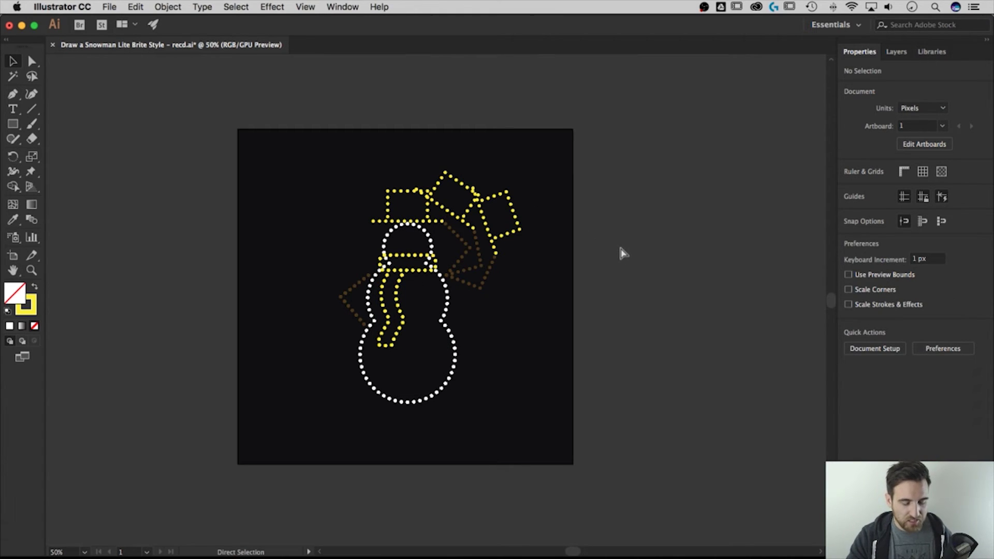
key("super+s")
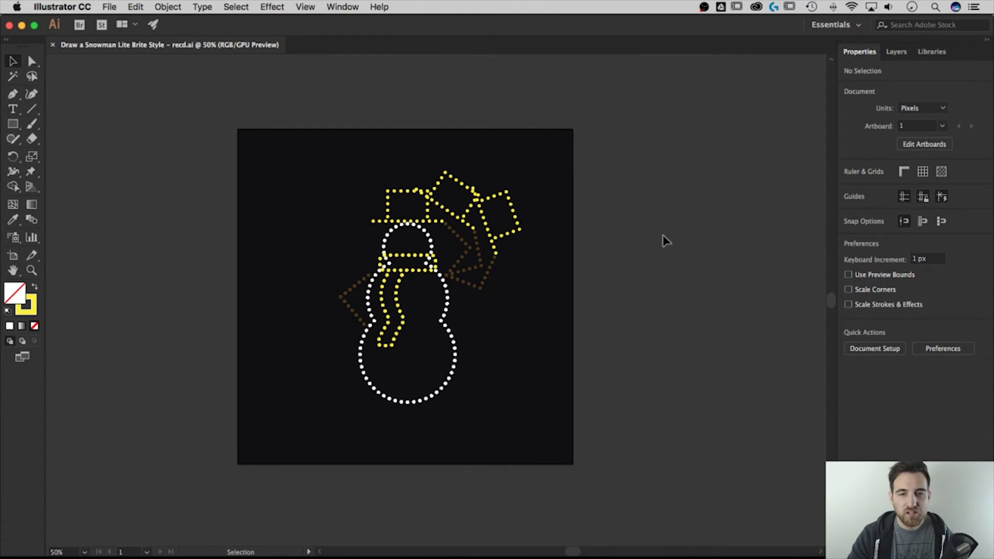
mouse_move(528, 556)
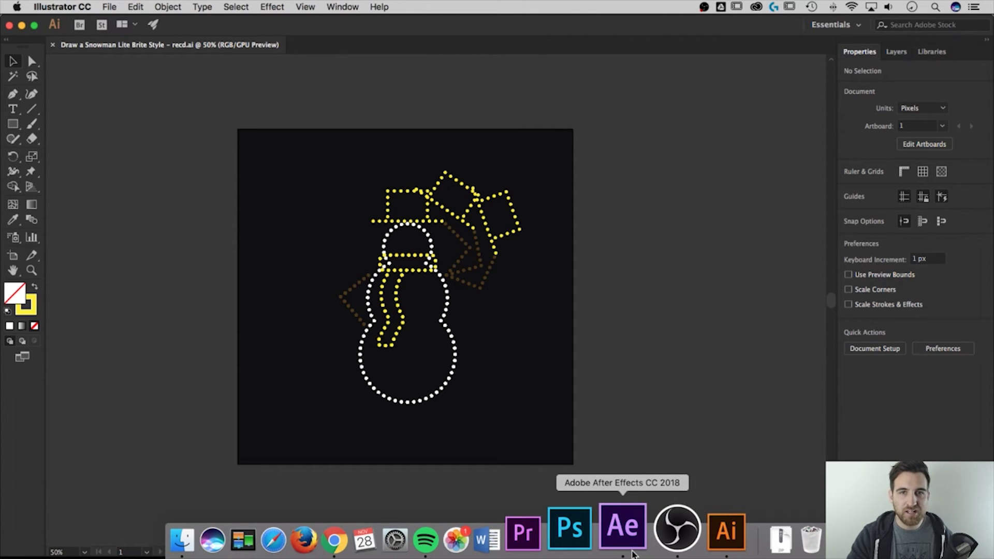
- Check the yellow hat and scarf strokes in the After Effects Looping Animation timeline
left_click(629, 543)
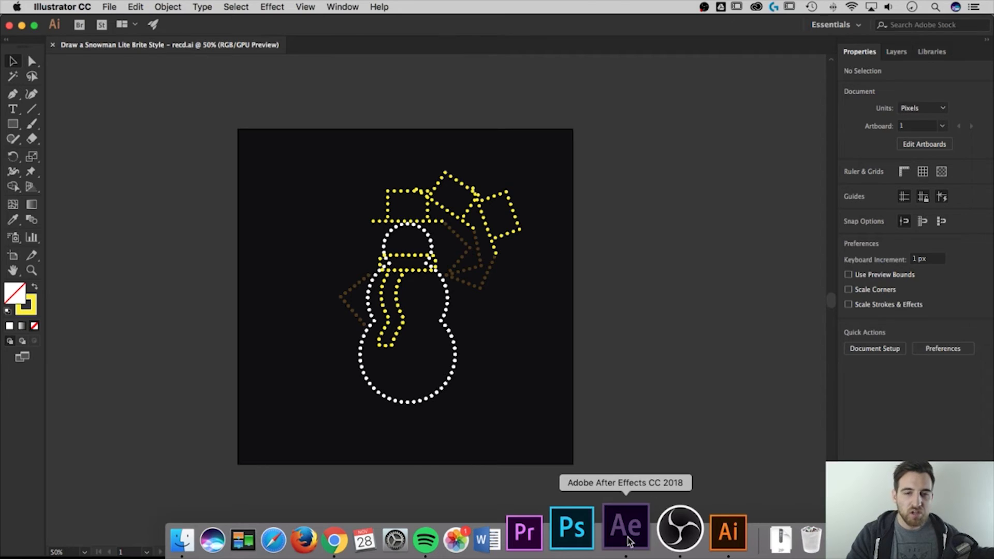
left_click(352, 486)
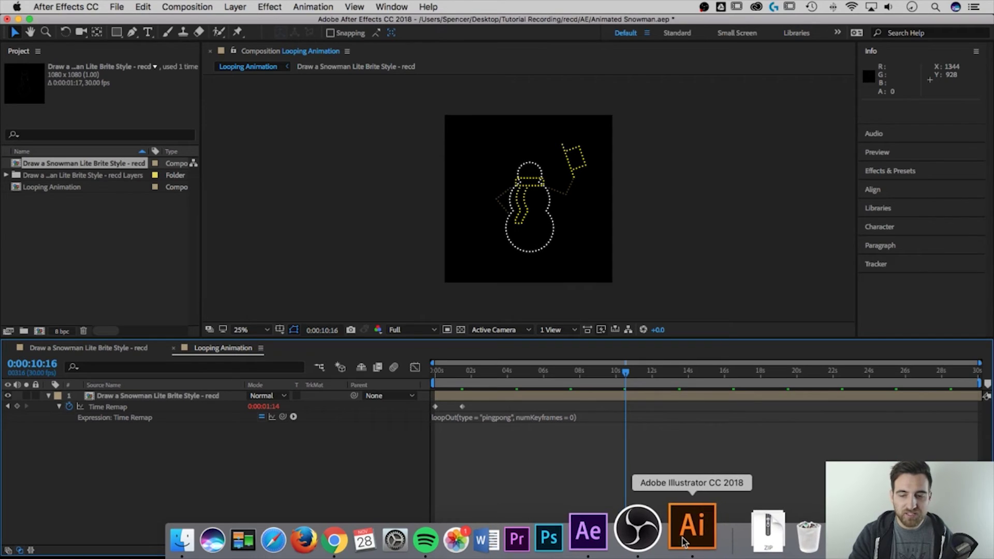
left_click(702, 529)
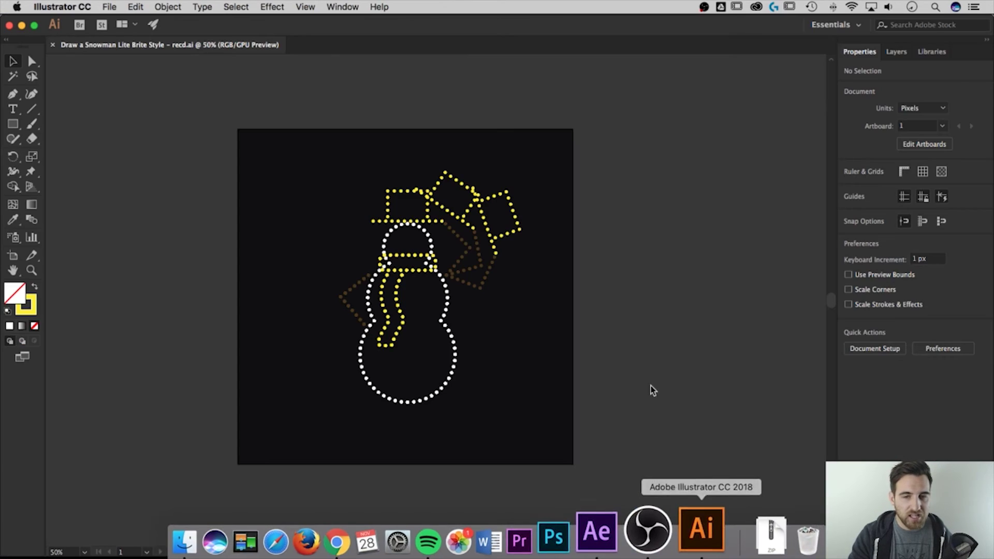
- Select all the snowman artwork, scale it down around its centre, and save the file
left_click(897, 51)
left_click_drag(637, 95, 259, 487)
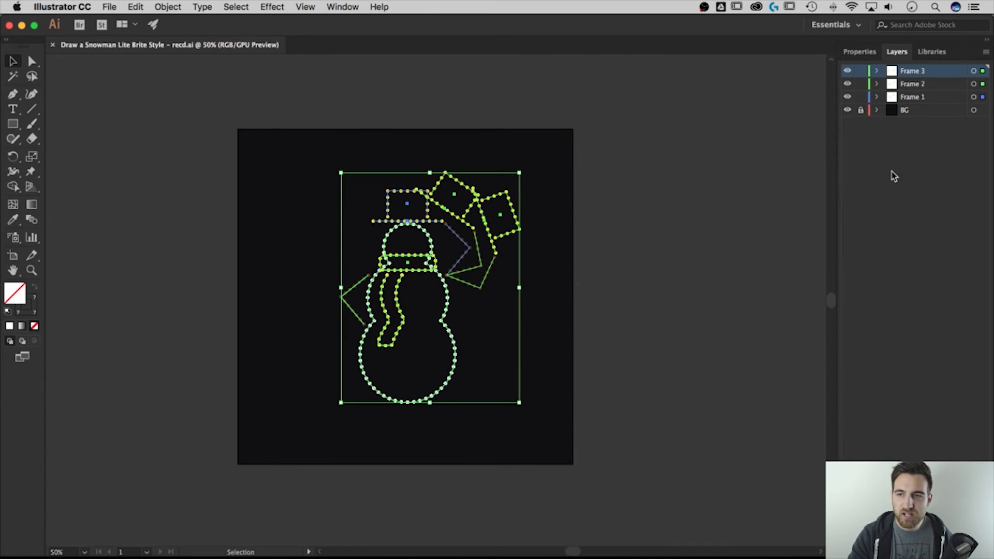
left_click_drag(520, 174, 488, 211)
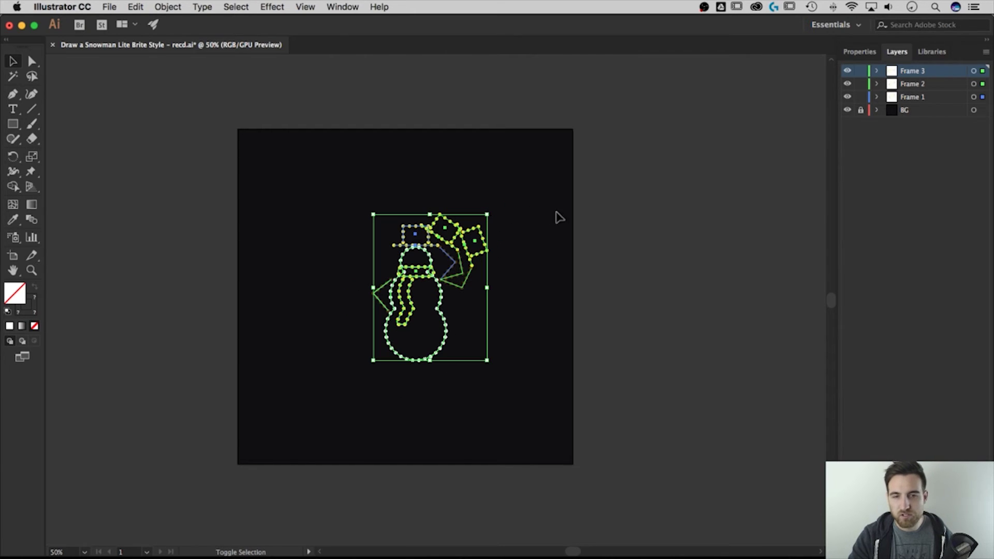
left_click(667, 215)
key("super+s")
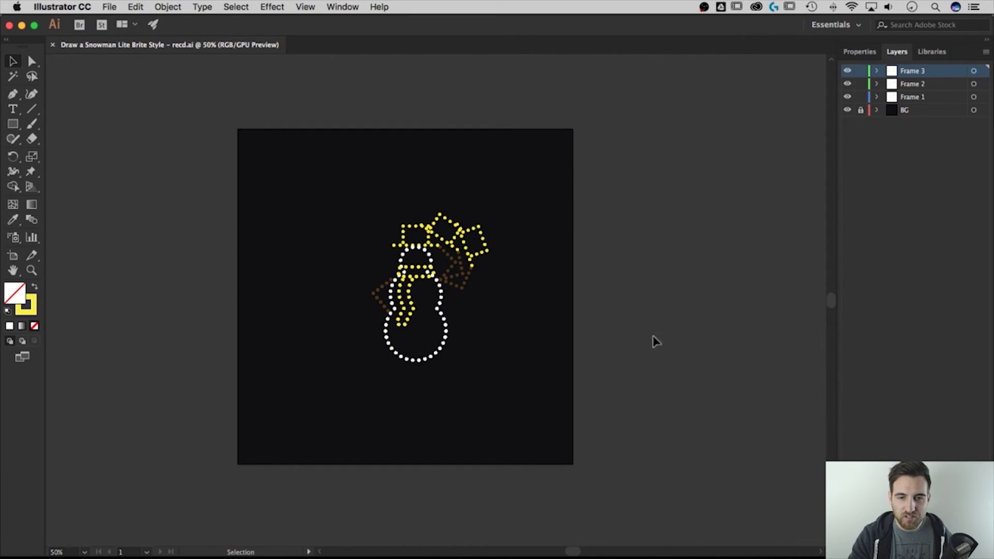
- In After Effects, inspect the snowman .ai file's Import File options, then cancel the import
mouse_move(626, 550)
left_click(626, 550)
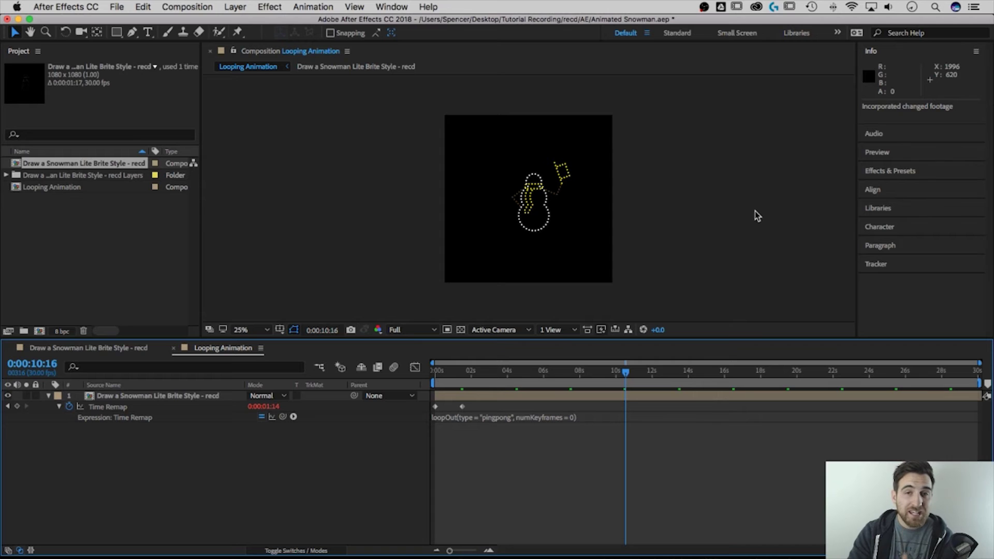
left_click(139, 247)
double_click(139, 247)
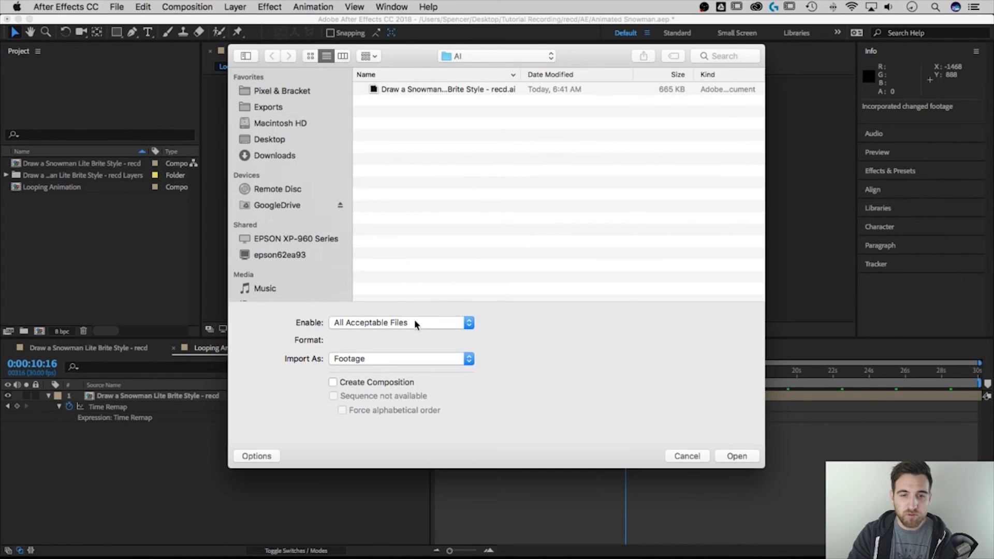
left_click(438, 90)
left_click(424, 358)
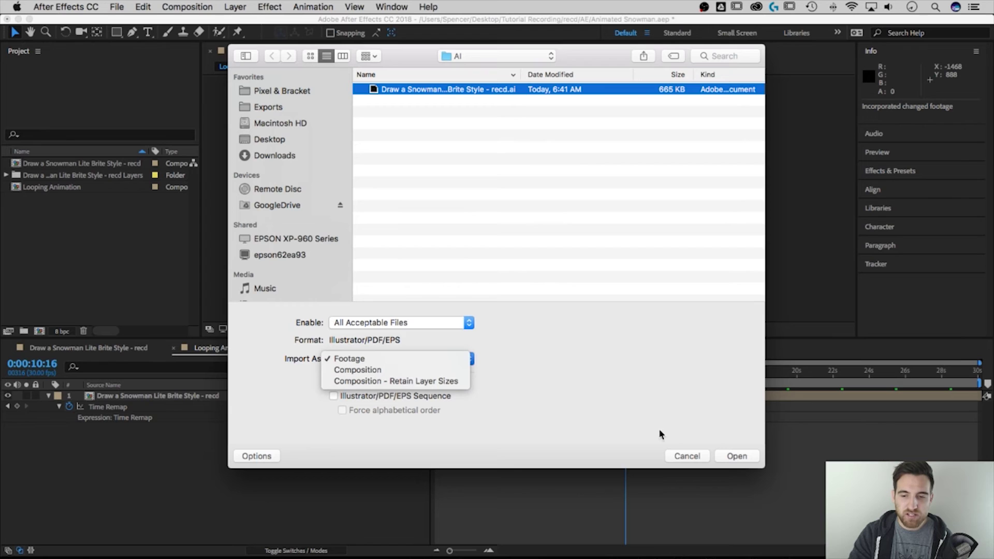
left_click(688, 455)
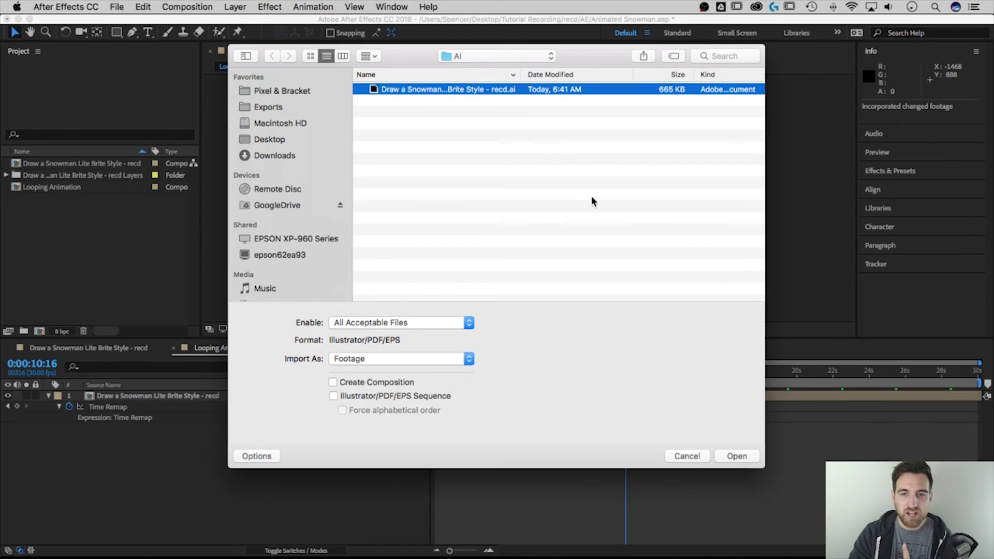
left_click(681, 456)
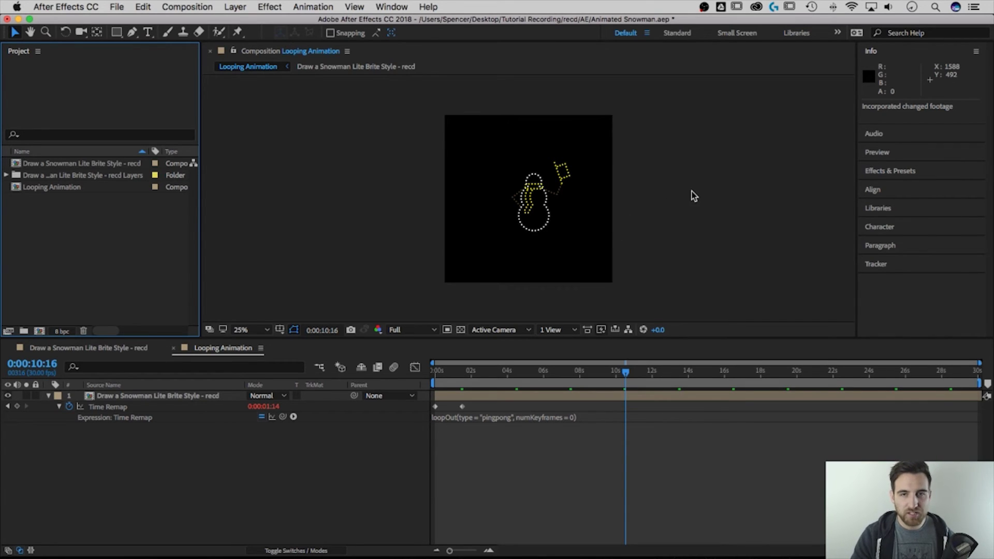
- Preview the looping animation from 0 seconds, then stop playback
mouse_move(730, 557)
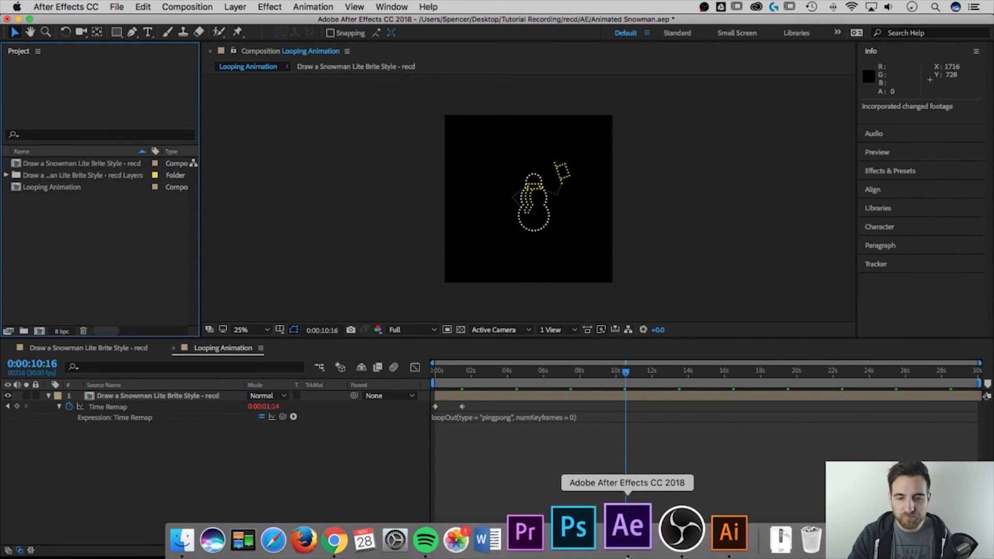
left_click_drag(625, 371, 435, 372)
key("space")
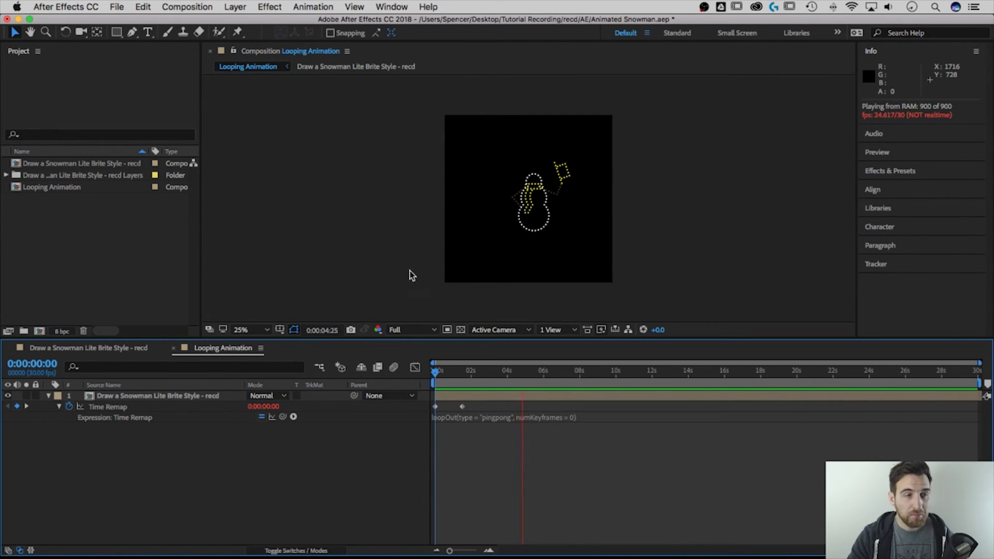
key("space")
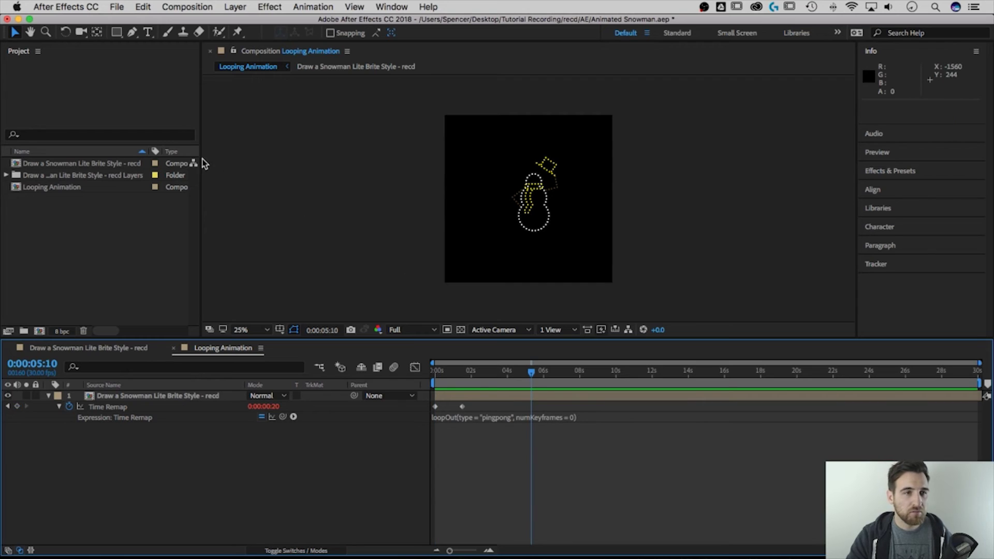
- Add the composition to the Adobe Media Encoder queue via File > Export
left_click(115, 8)
mouse_move(178, 192)
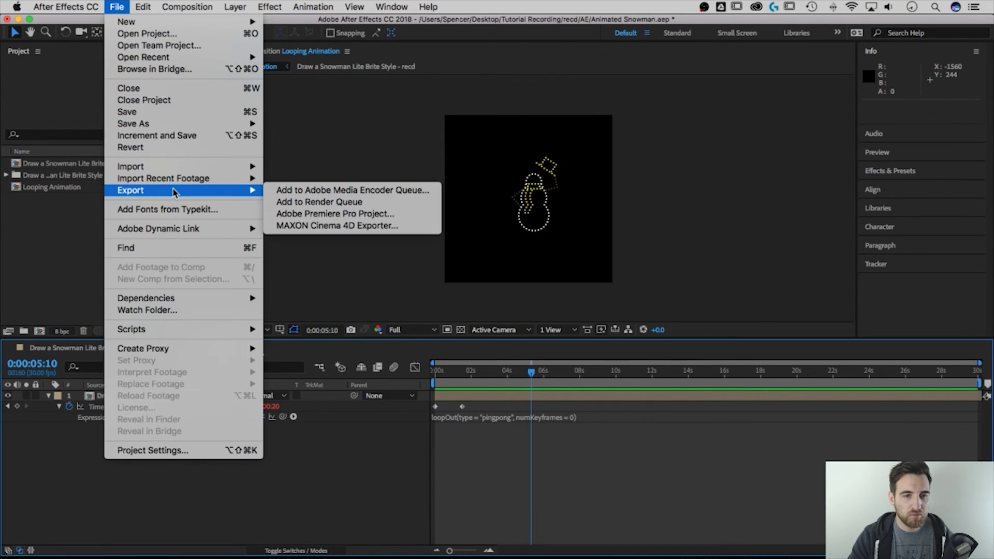
left_click(393, 189)
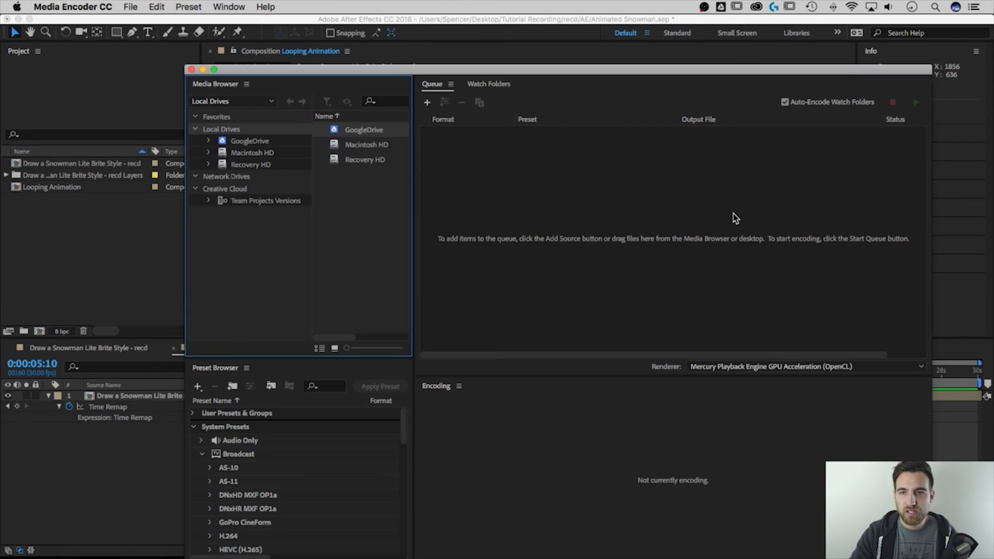
- Resize and reposition the Media Encoder window
left_click_drag(686, 69, 615, 30)
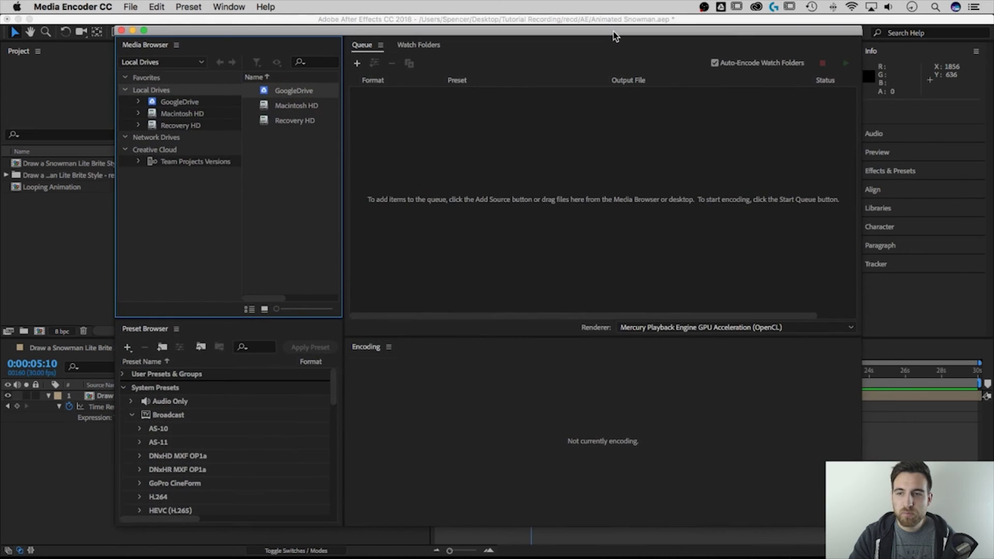
left_click_drag(860, 525, 716, 466)
left_click_drag(543, 30, 604, 70)
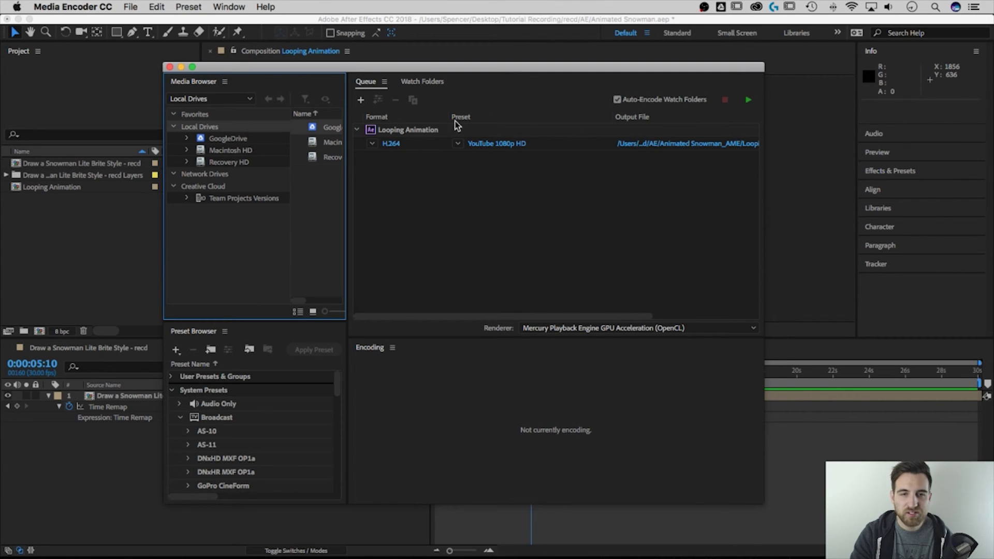
- Confirm Format H.264 and Preset YouTube 1080p HD for the queued composition
left_click(372, 144)
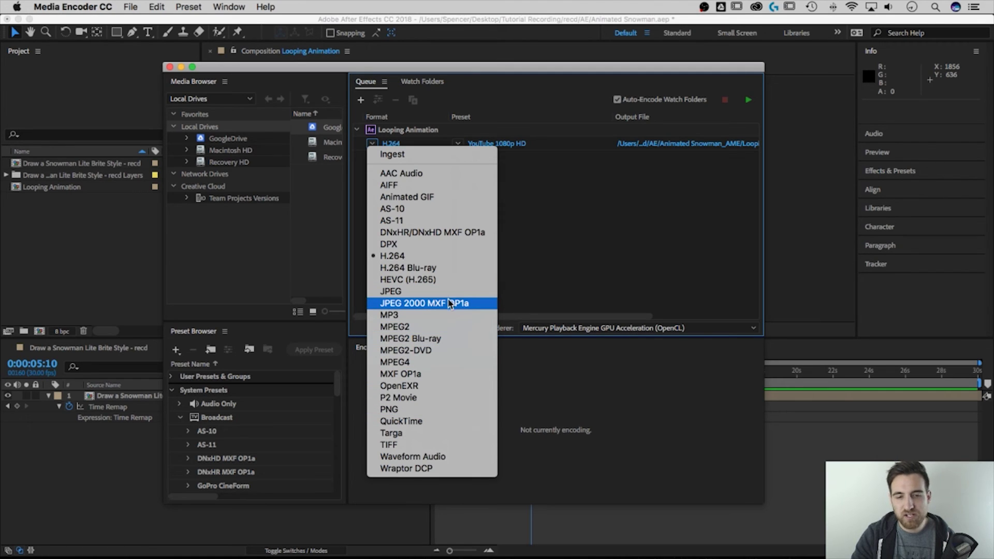
left_click(545, 244)
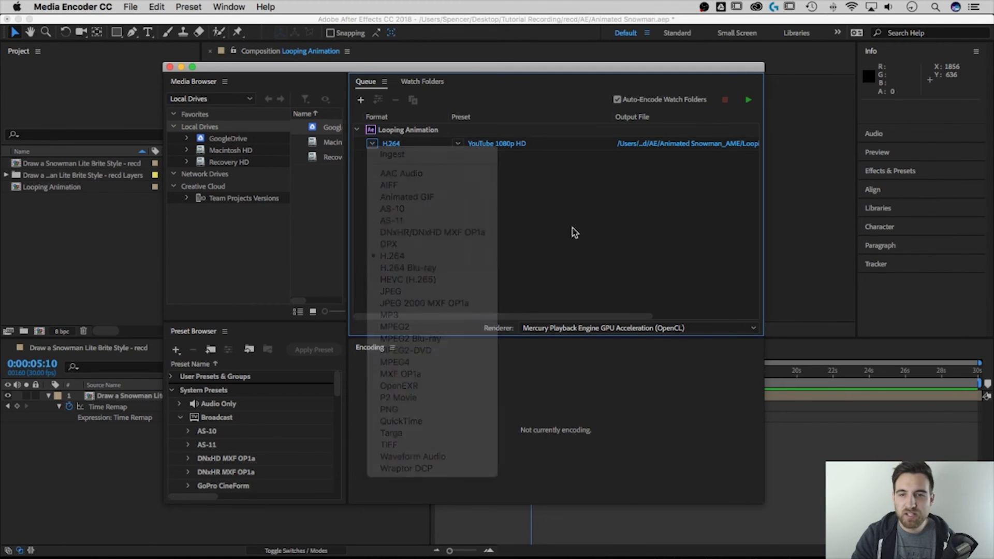
left_click_drag(640, 70, 606, 63)
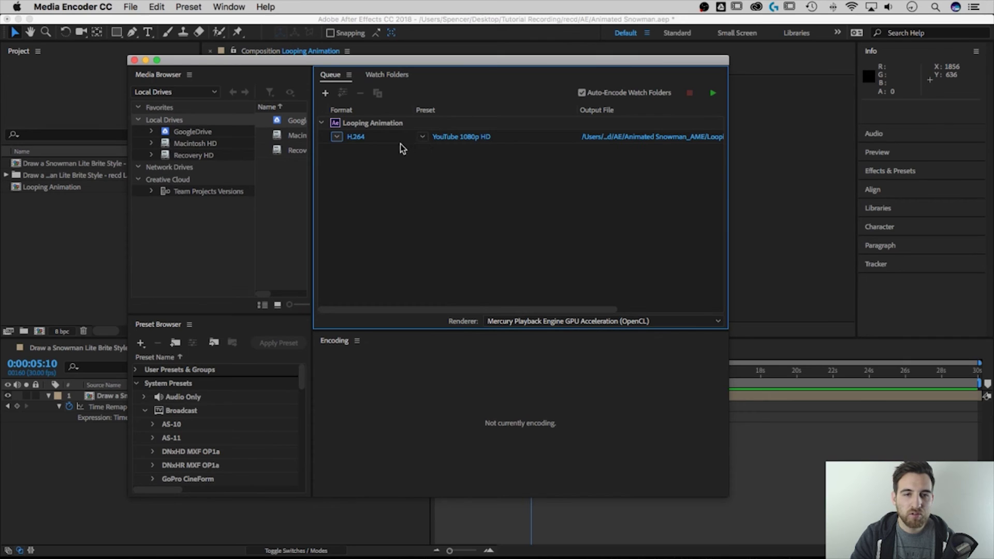
left_click(337, 137)
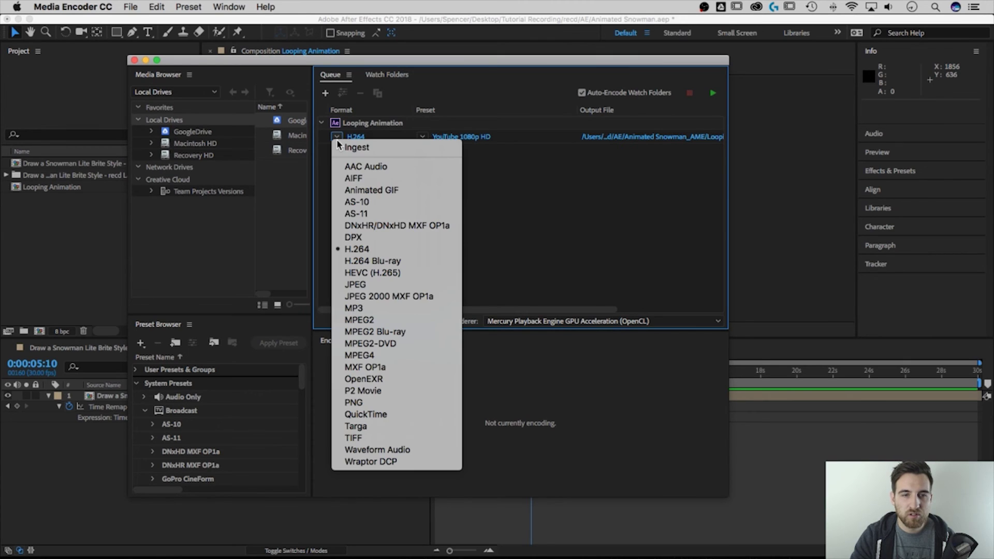
left_click(484, 191)
left_click(422, 136)
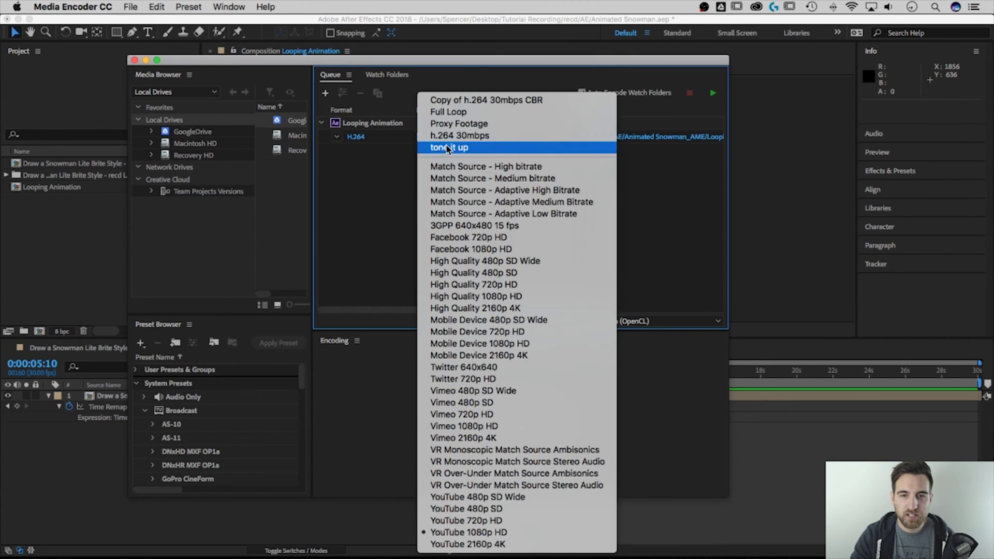
left_click(670, 218)
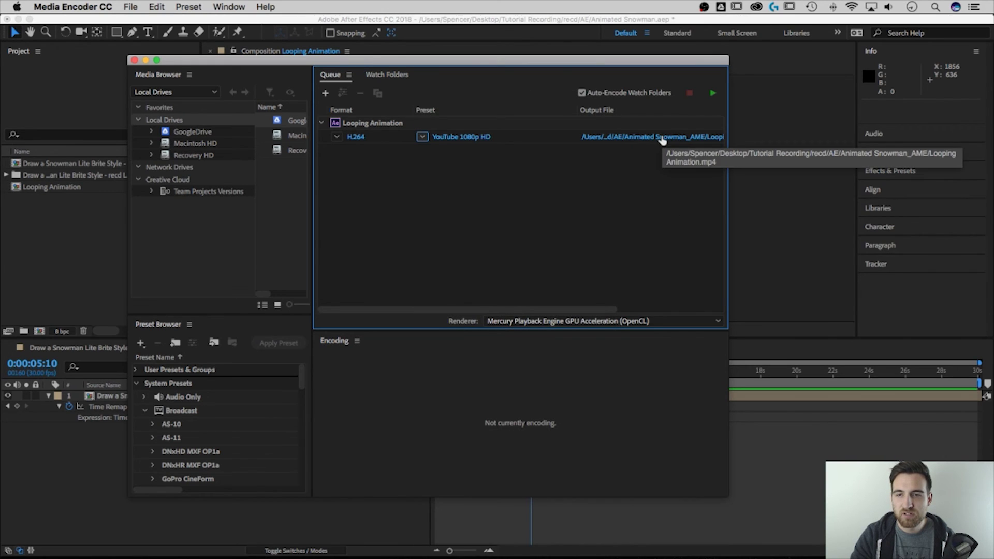
- Check the MP4 output file location, cancel Save As, and close Media Encoder
left_click(676, 138)
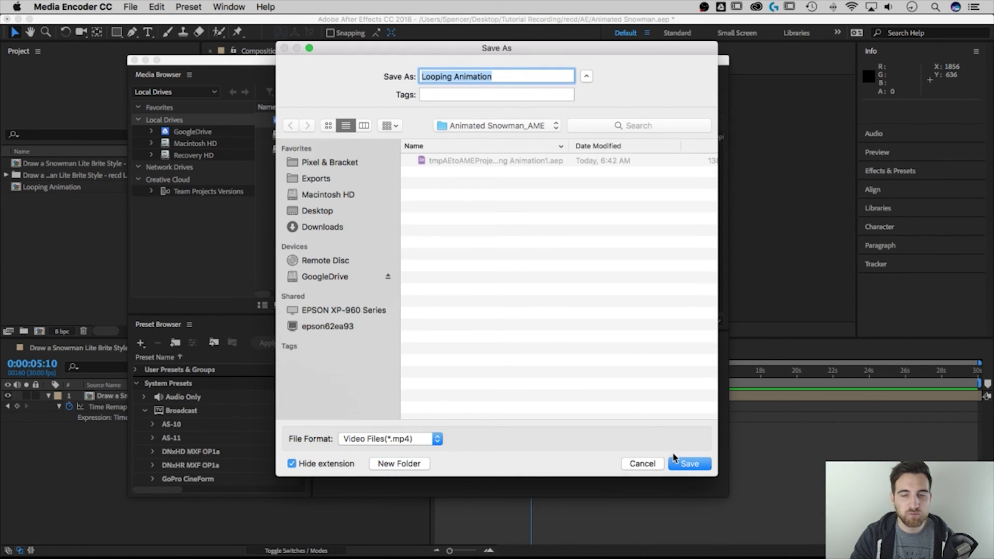
left_click(644, 463)
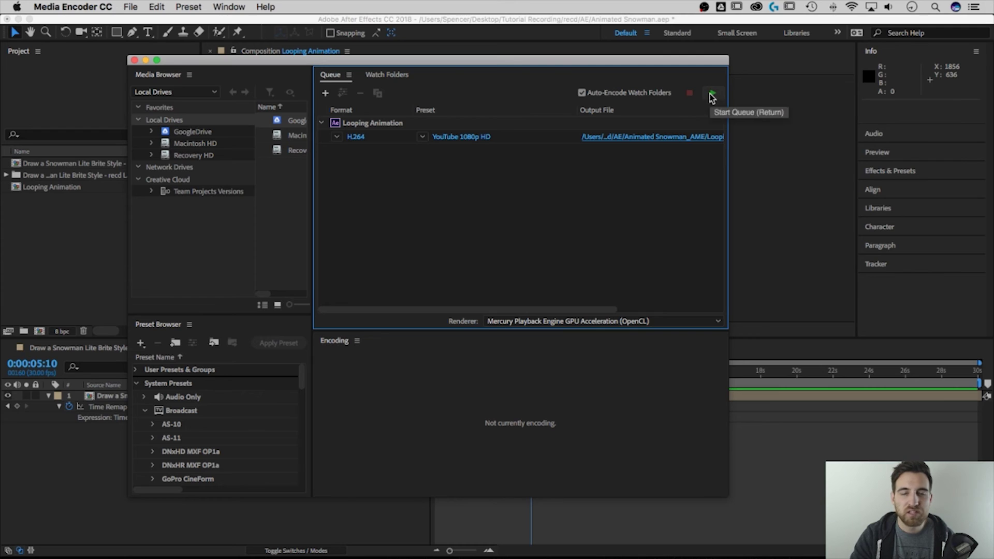
left_click_drag(455, 60, 479, 59)
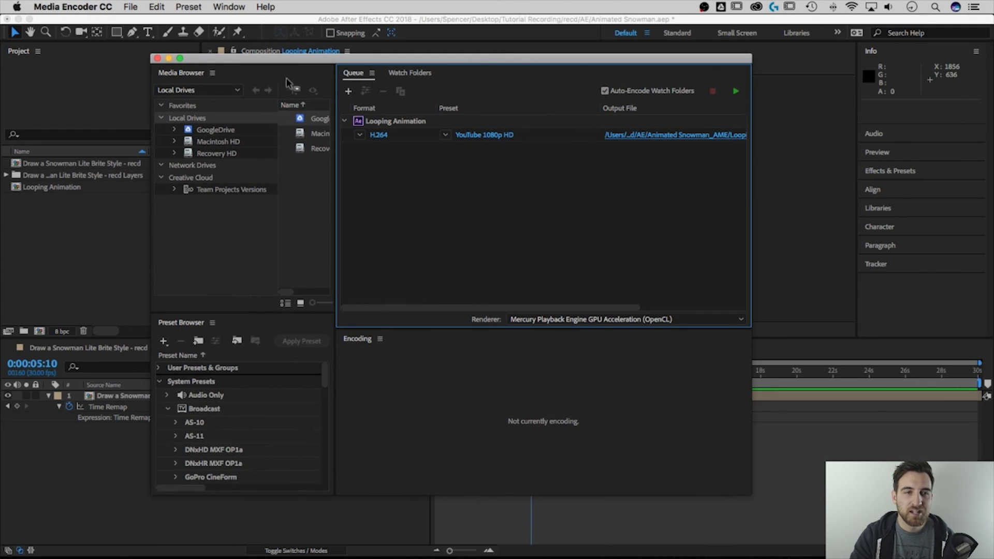
left_click(157, 58)
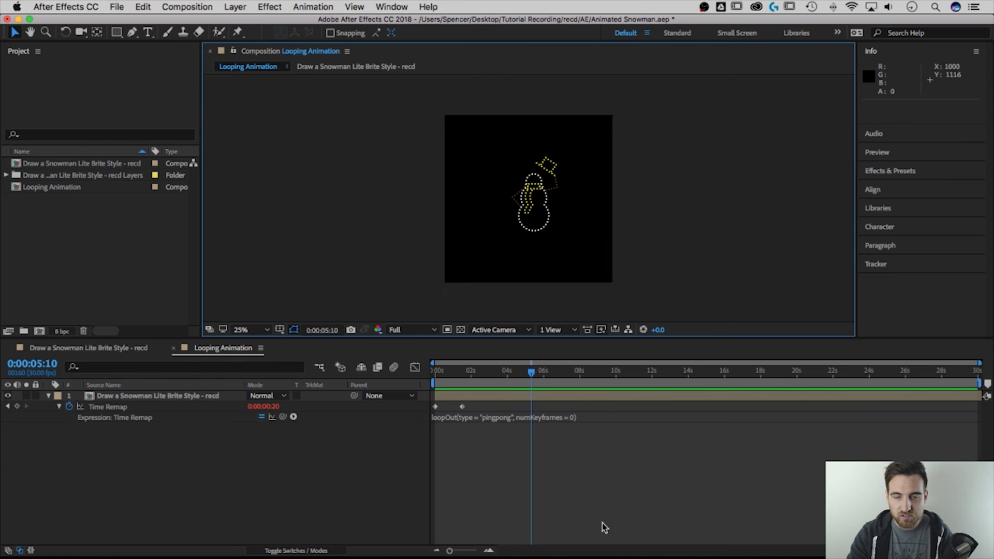
- Return to the snowman artwork in Illustrator
mouse_move(632, 549)
left_click(679, 546)
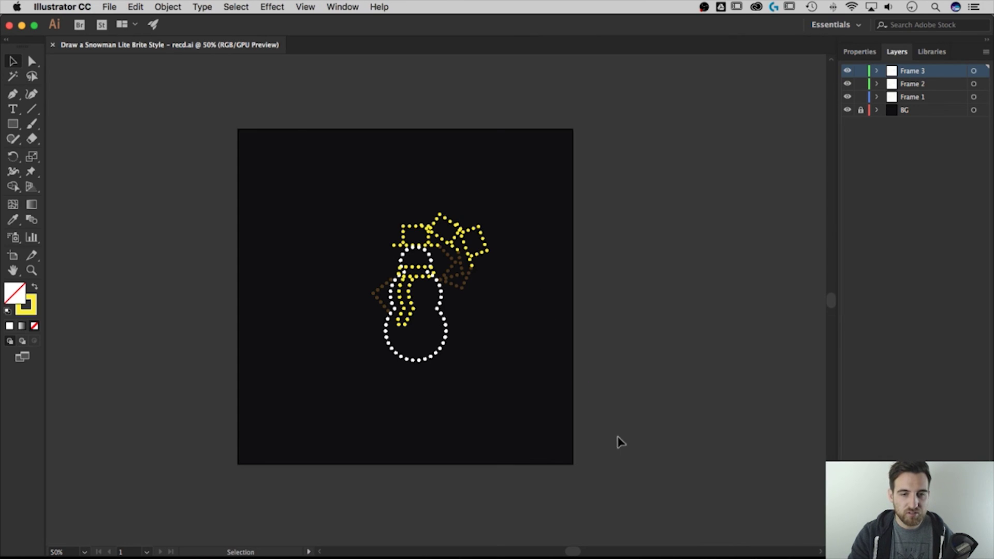
- Marquee-select the snowman, enlarge it from the top-right handle, deselect, and save
left_click_drag(662, 428, 241, 140)
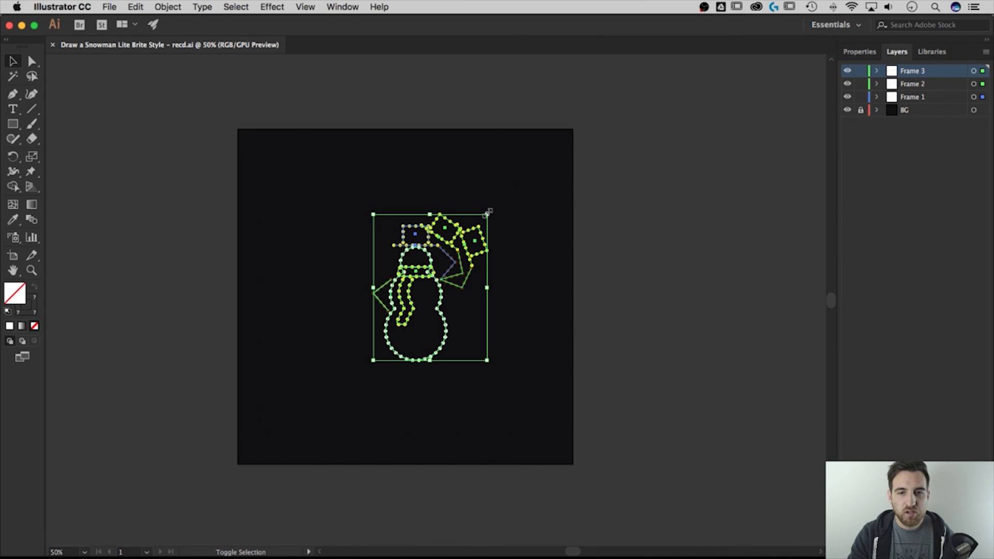
left_click_drag(487, 214, 533, 160)
left_click(642, 177)
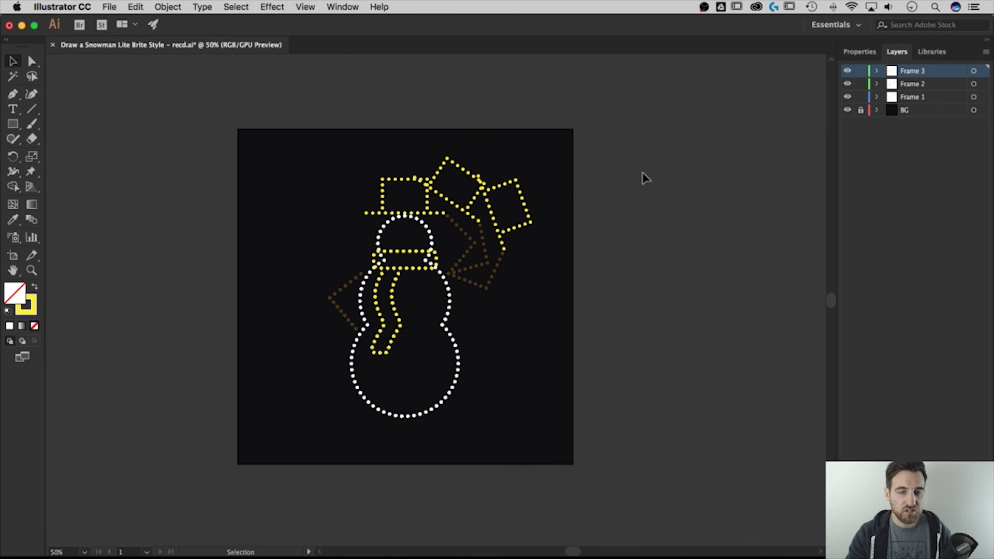
key("super+s")
mouse_move(647, 551)
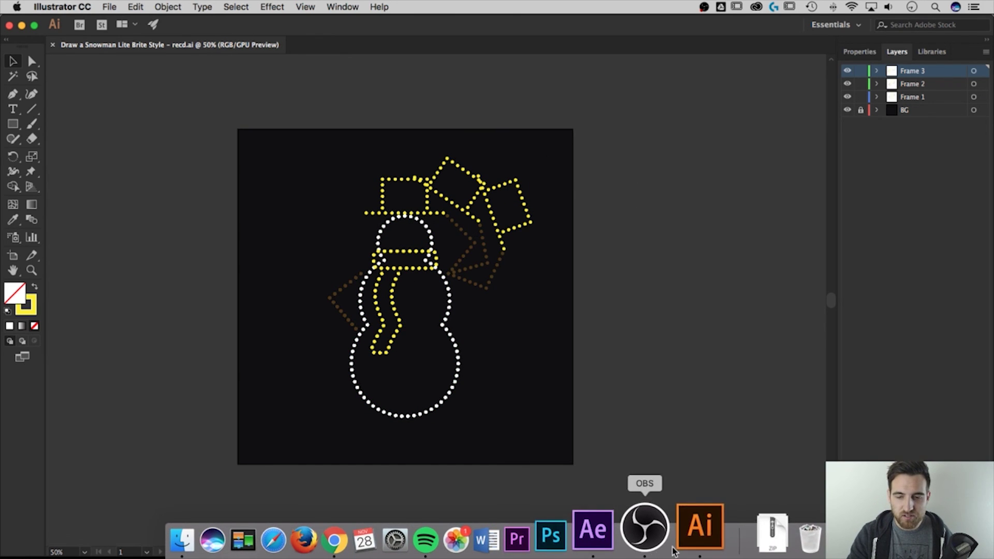
left_click(635, 553)
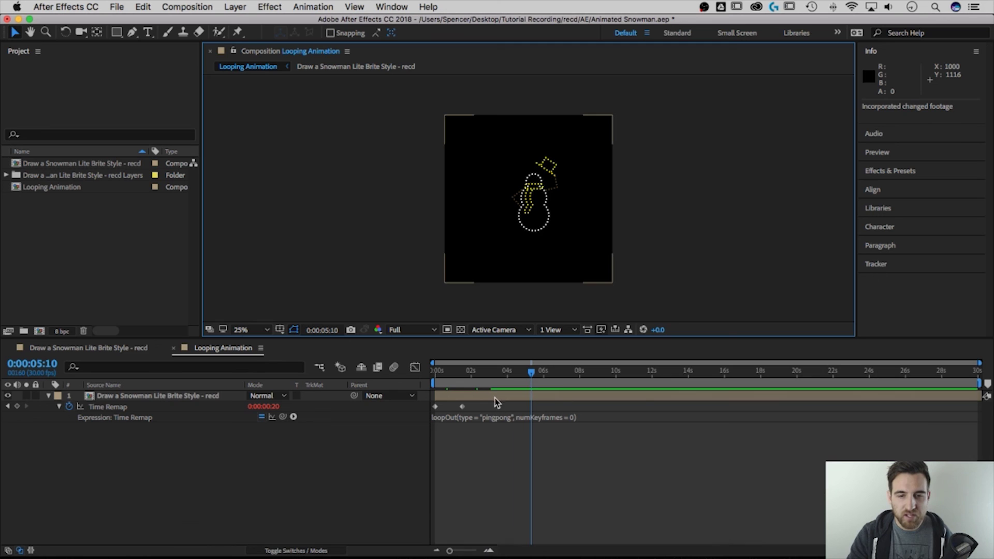
- Preview the animation from 0 seconds, then maximize the viewer and zoom to 50%
left_click_drag(427, 375, 428, 374)
key("space")
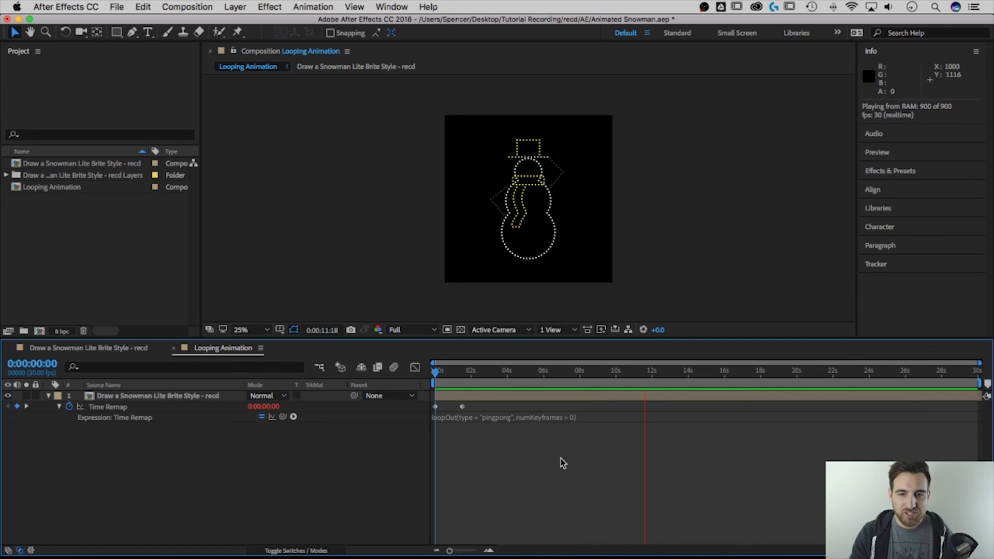
key("grave")
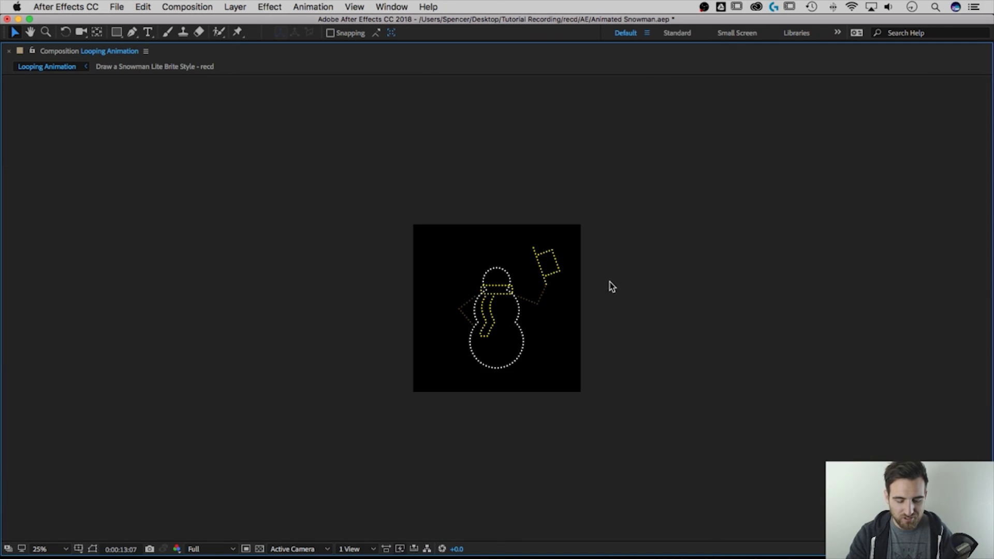
key("period")
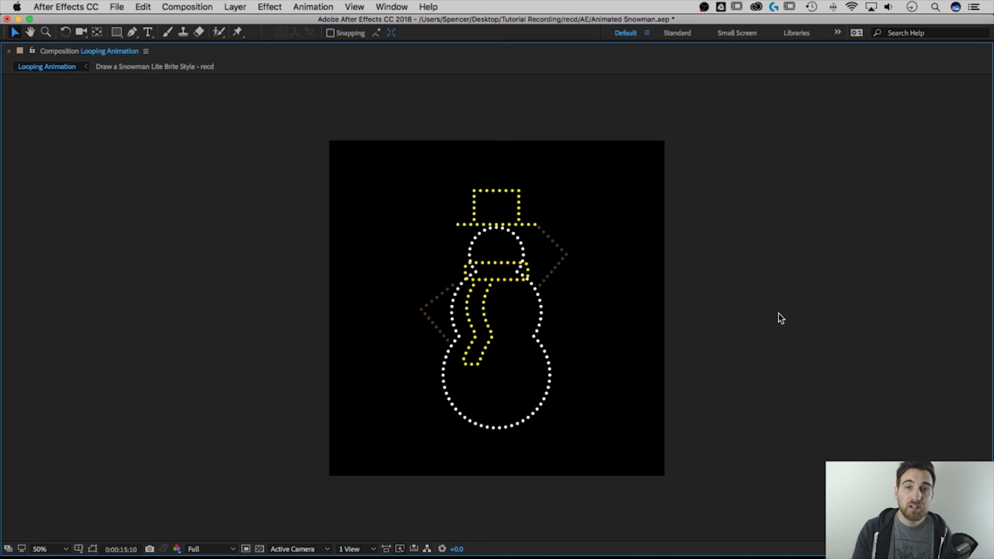